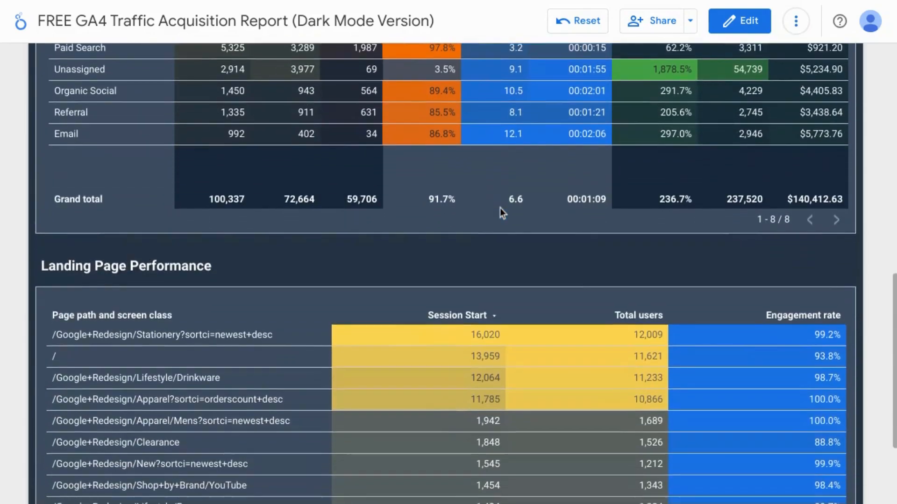
- Review the dark and light GA4 Traffic Acquisition report versions, including their landing page and campaign performance tables
{"action": "scroll", "coordinate": [500, 213], "scroll_direction": "down", "scroll_amount": 3}
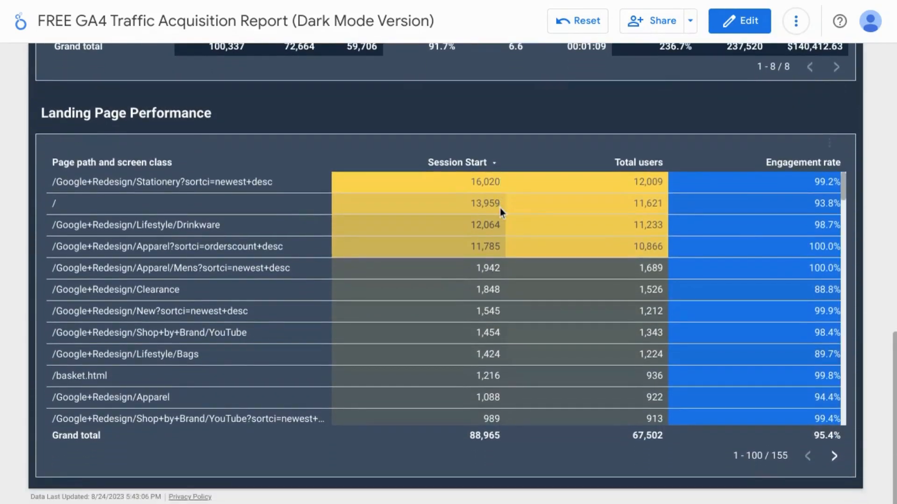
{"action": "scroll", "coordinate": [500, 209], "scroll_direction": "down", "scroll_amount": 5}
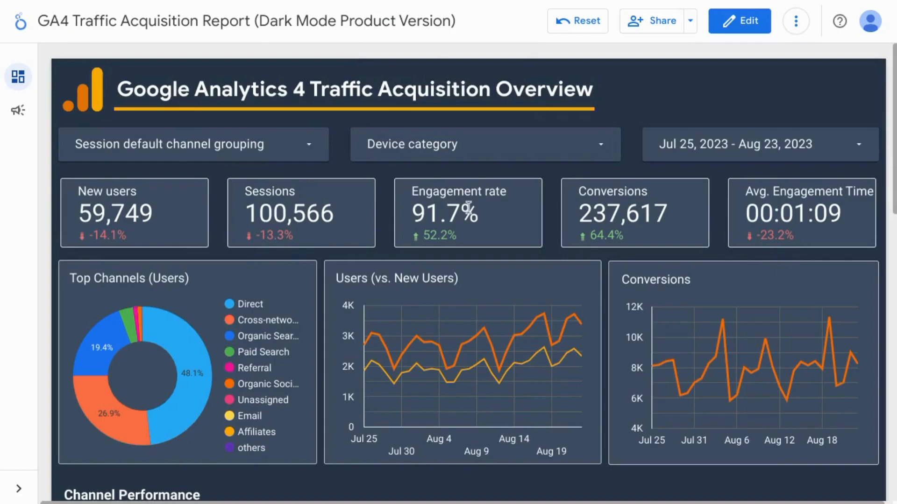
{"action": "scroll", "coordinate": [468, 207], "scroll_direction": "down", "scroll_amount": 3}
{"action": "scroll", "coordinate": [469, 207], "scroll_direction": "down", "scroll_amount": 12}
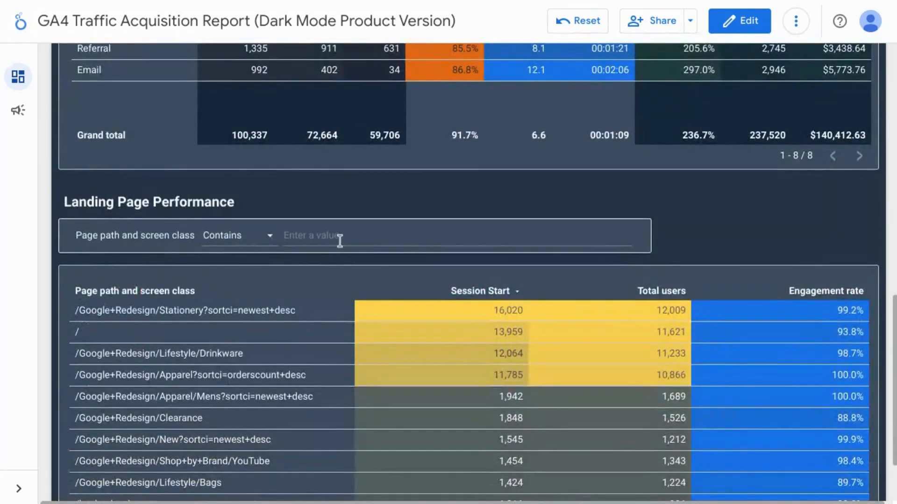
{"action": "left_click", "coordinate": [340, 240]}
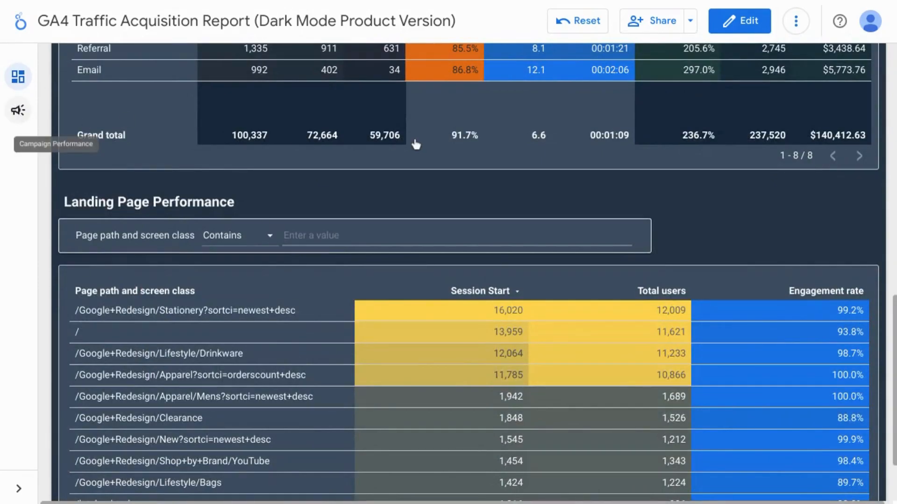
{"action": "scroll", "coordinate": [421, 136], "scroll_direction": "up", "scroll_amount": 10}
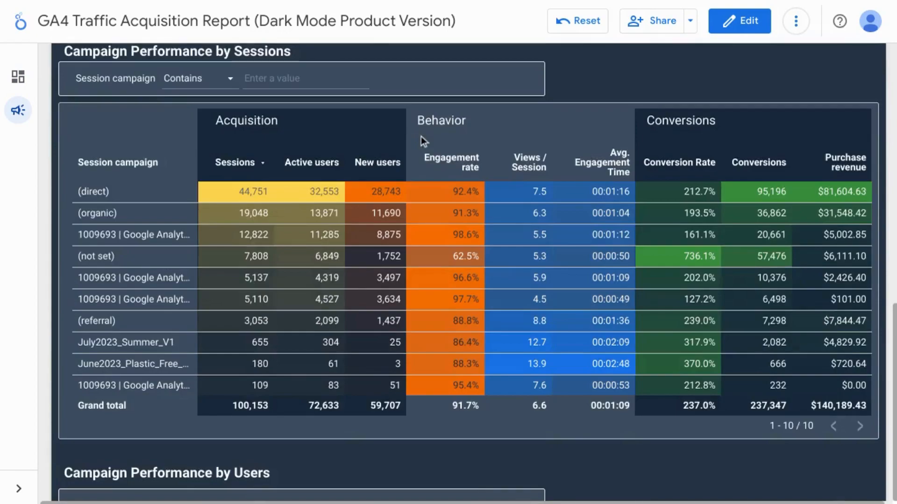
{"action": "scroll", "coordinate": [421, 135], "scroll_direction": "down", "scroll_amount": 2}
{"action": "scroll", "coordinate": [422, 136], "scroll_direction": "down", "scroll_amount": 5}
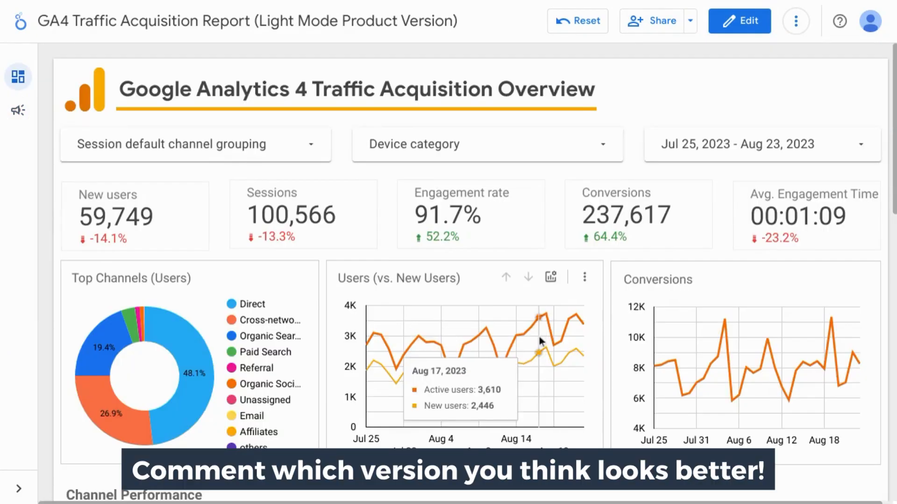
{"action": "scroll", "coordinate": [601, 341], "scroll_direction": "down", "scroll_amount": 10}
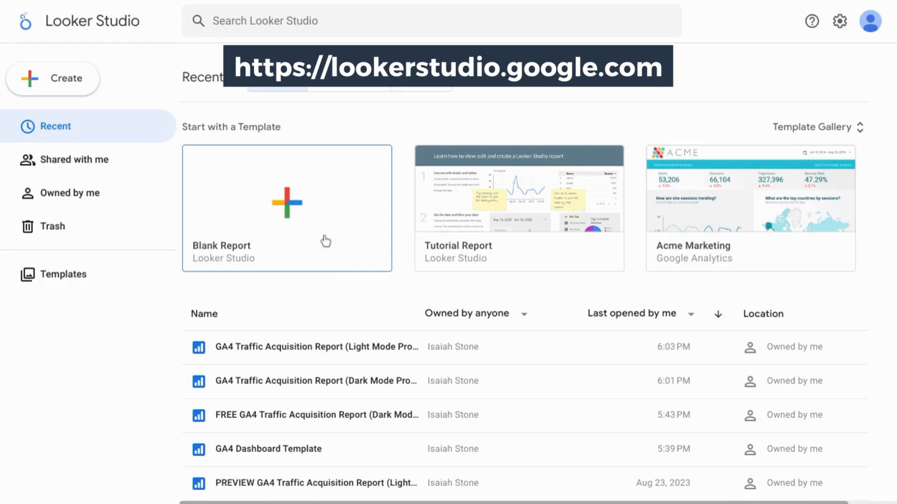
- Create a blank report connected to the Google Analytics property GA4 - Google Merch Shop in the Demo Account
{"action": "left_click", "coordinate": [272, 218]}
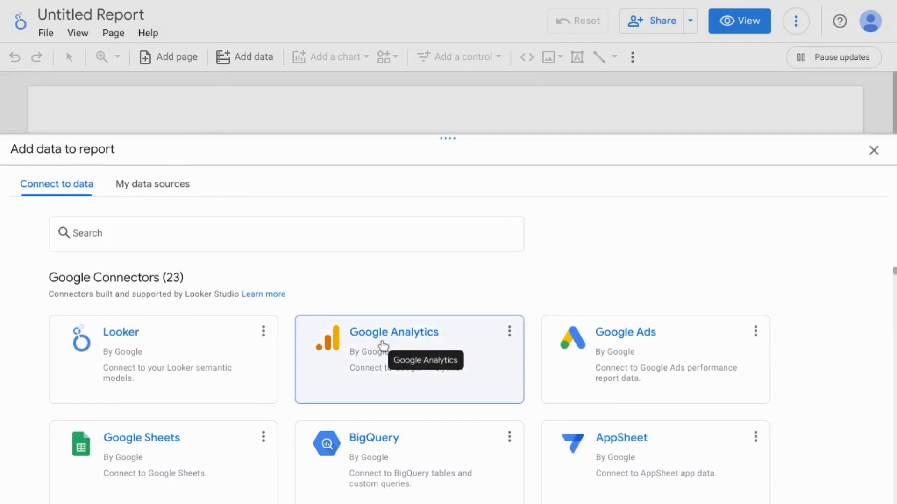
{"action": "left_click", "coordinate": [382, 346]}
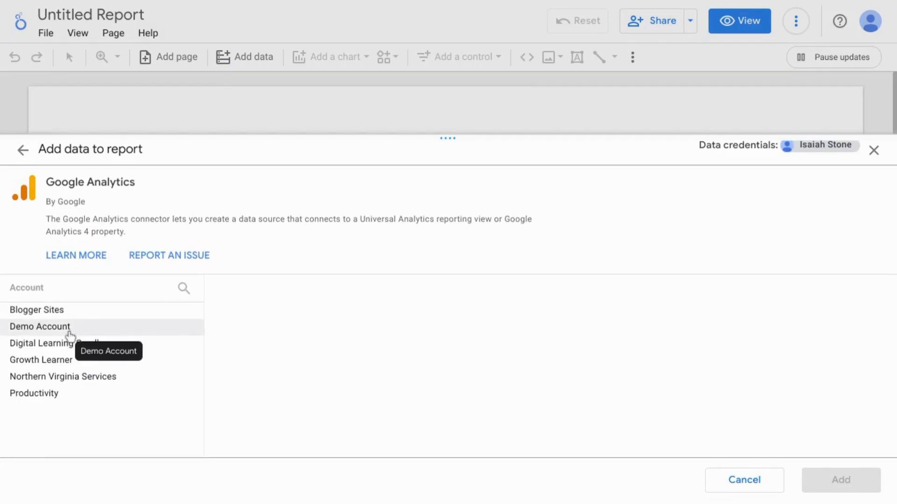
{"action": "left_click", "coordinate": [71, 332]}
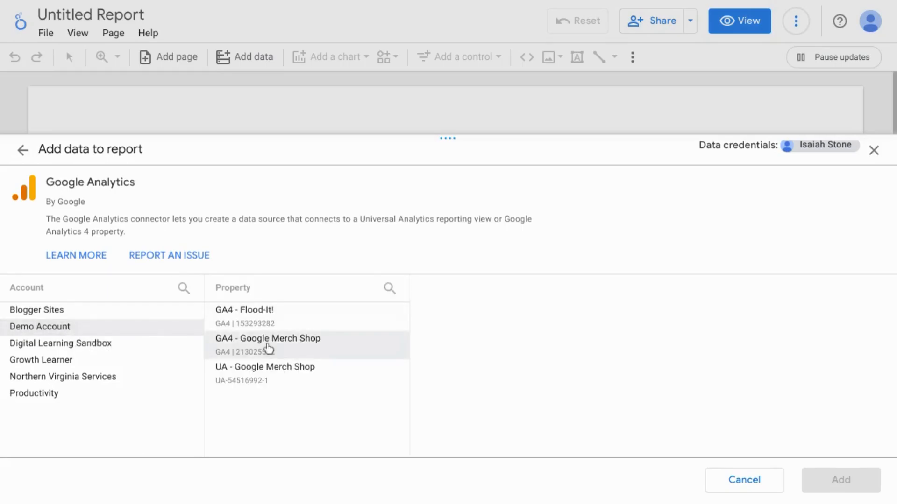
{"action": "left_click", "coordinate": [267, 348]}
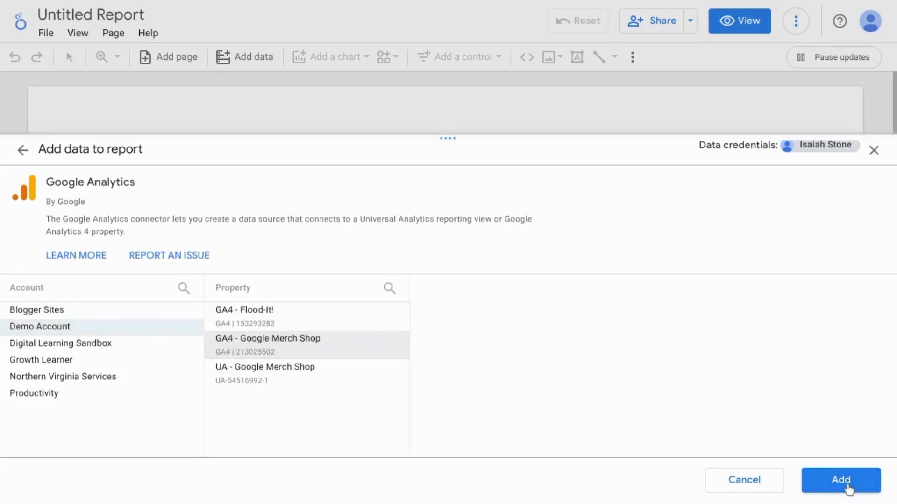
{"action": "left_click", "coordinate": [841, 481]}
{"action": "left_click", "coordinate": [574, 336]}
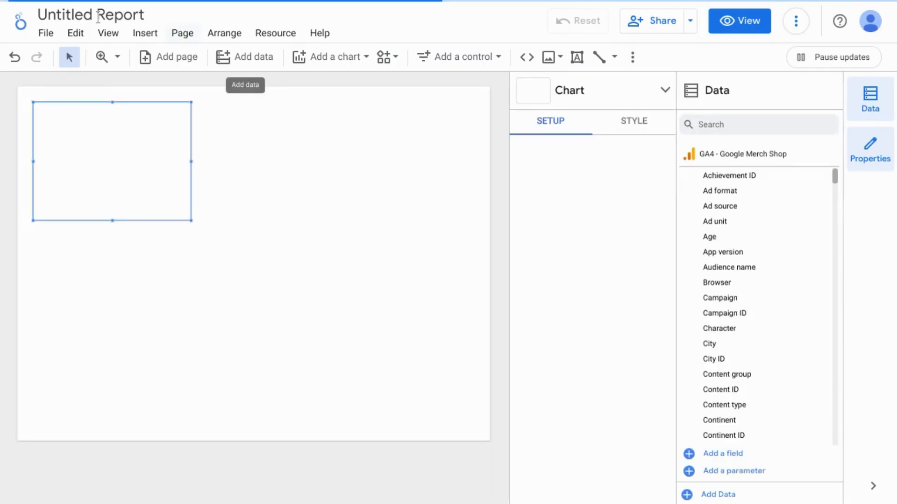
- Rename the report as GA4 Traffic Source Dashboard Example
{"action": "triple_click", "coordinate": [74, 14]}
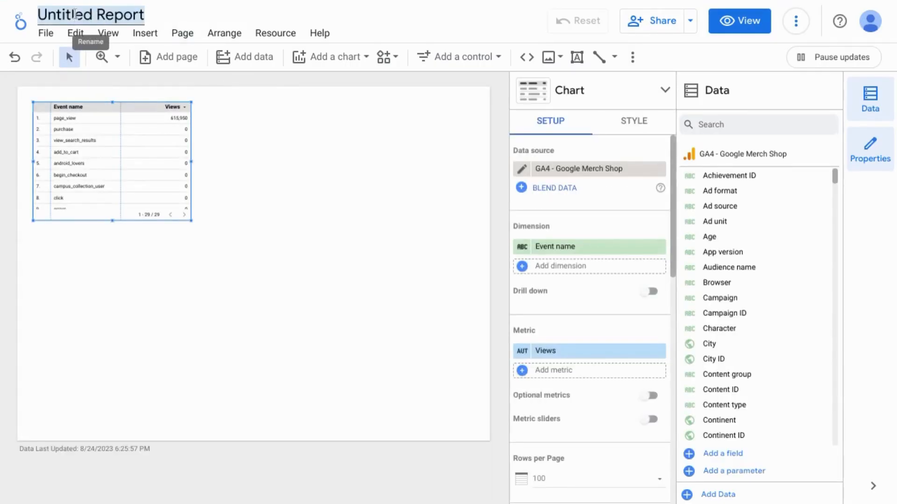
{"action": "type", "text": "GA4 "}
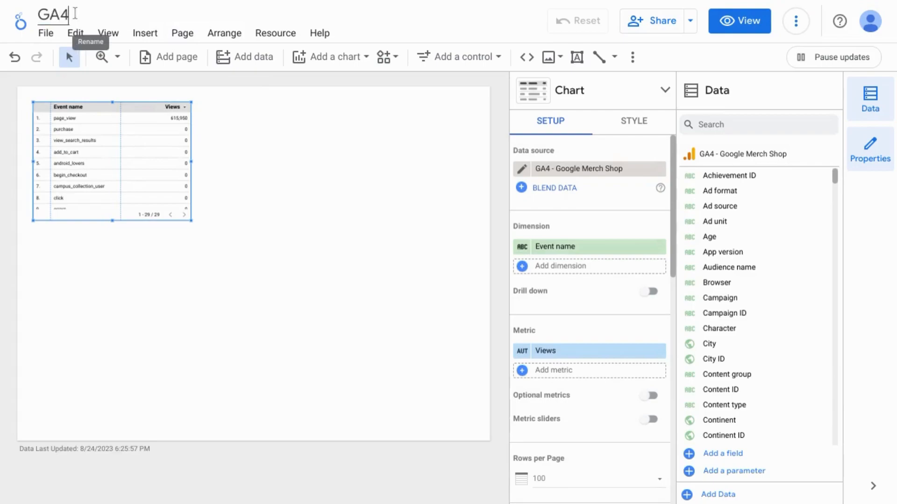
{"action": "type", "text": "Traffic"}
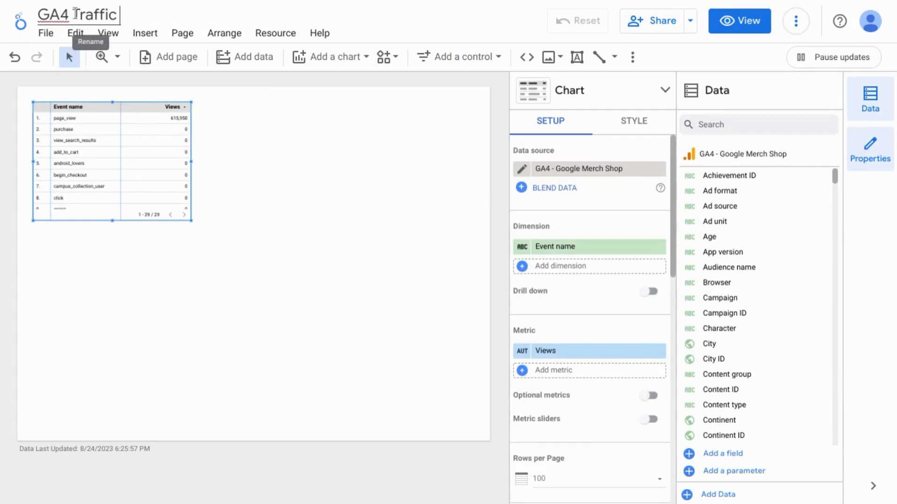
{"action": "type", "text": " Source RE"}
{"action": "key", "text": "BackSpace"}
{"action": "type", "text": "Dashboard"}
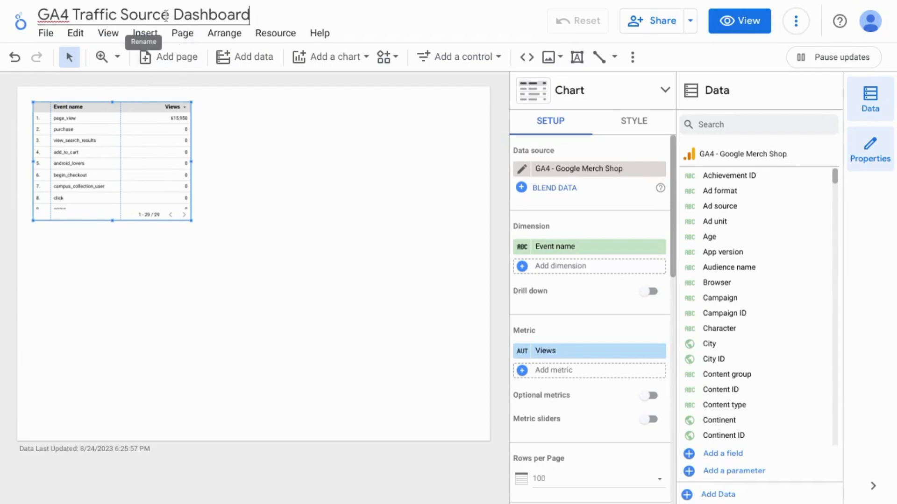
{"action": "type", "text": "Example"}
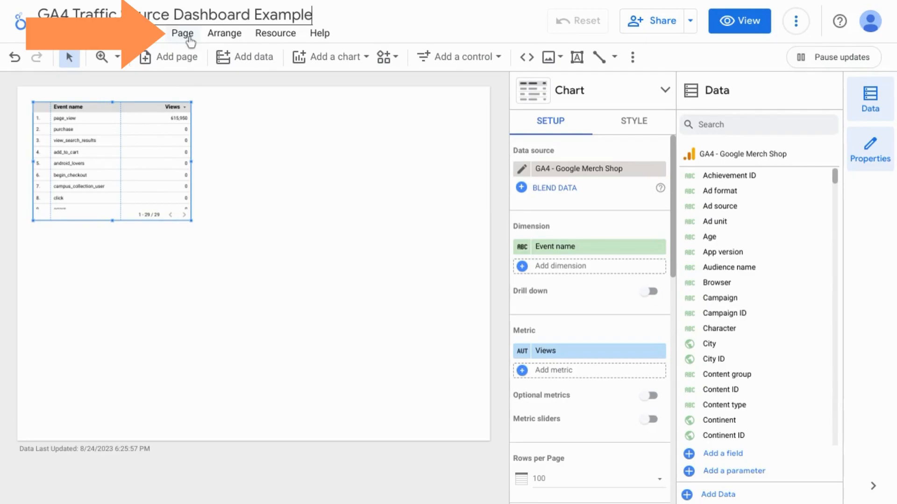
- Set the current page's canvas height to 1475 px in the page settings
{"action": "left_click", "coordinate": [189, 40]}
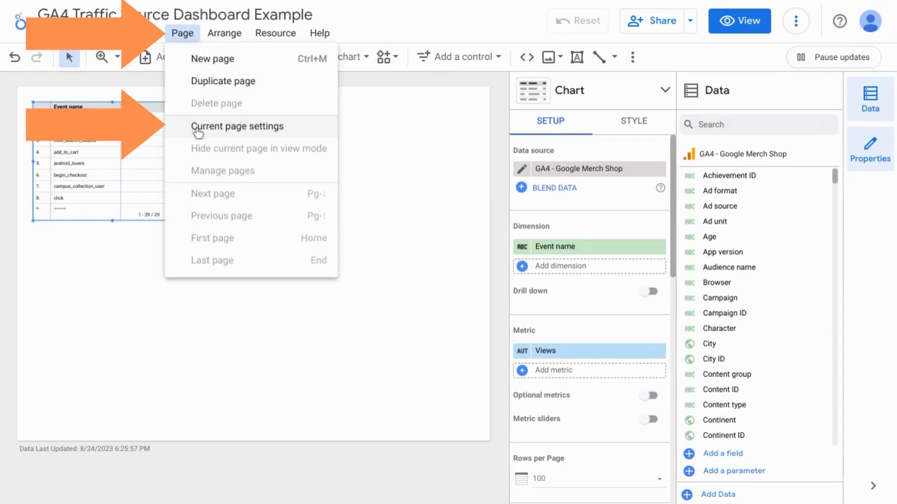
{"action": "left_click", "coordinate": [197, 131]}
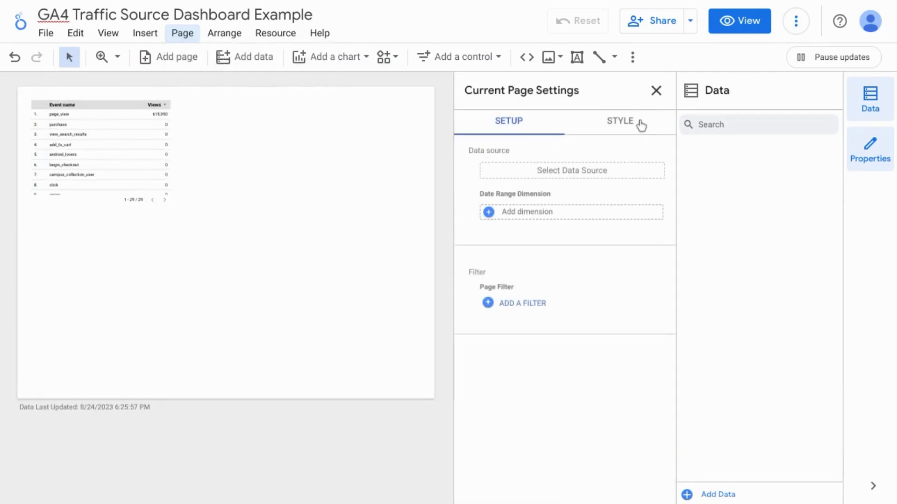
{"action": "left_click", "coordinate": [621, 122]}
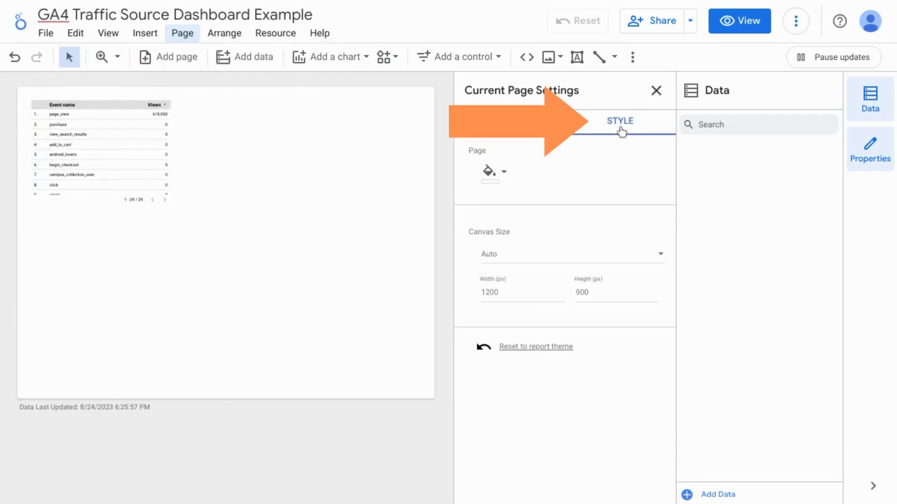
{"action": "left_click", "coordinate": [594, 292]}
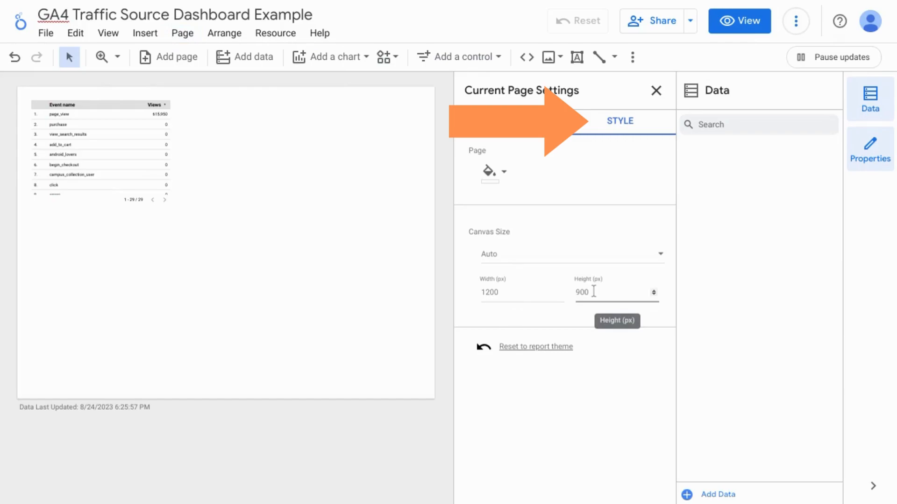
{"action": "type", "text": "147"}
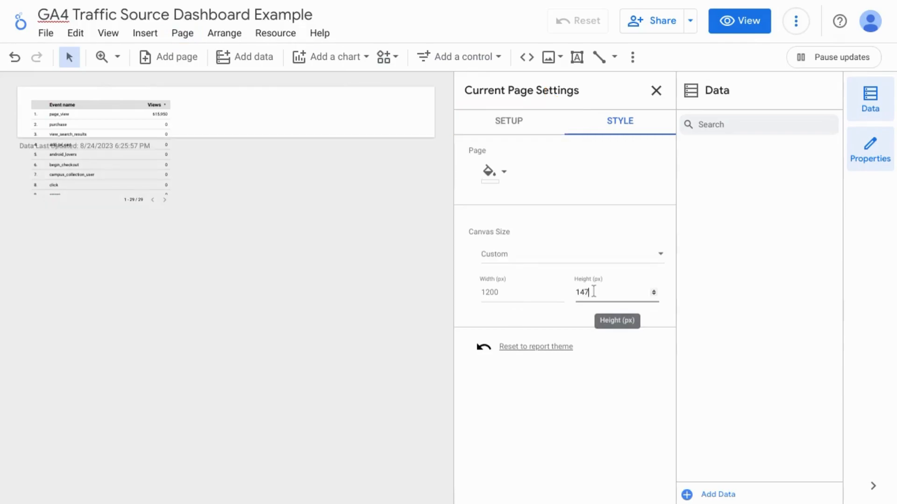
{"action": "type", "text": "5"}
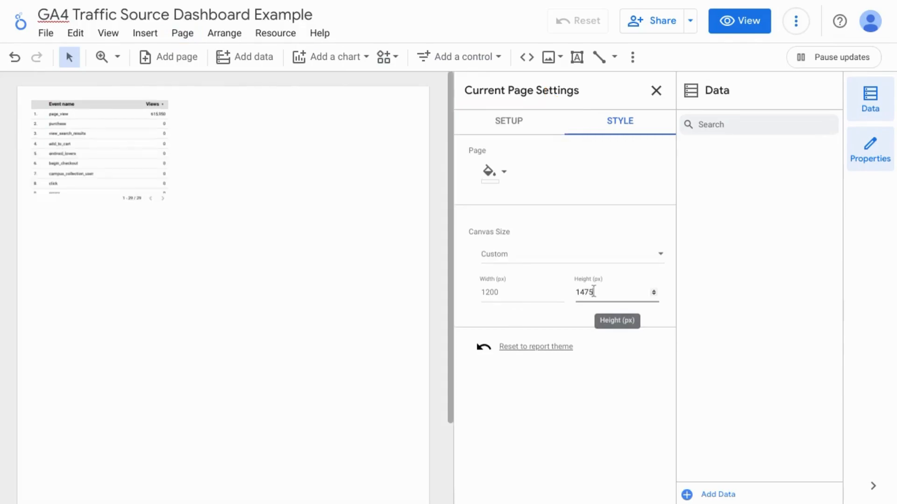
- Set the page background to the custom color #212121
{"action": "left_click", "coordinate": [496, 178]}
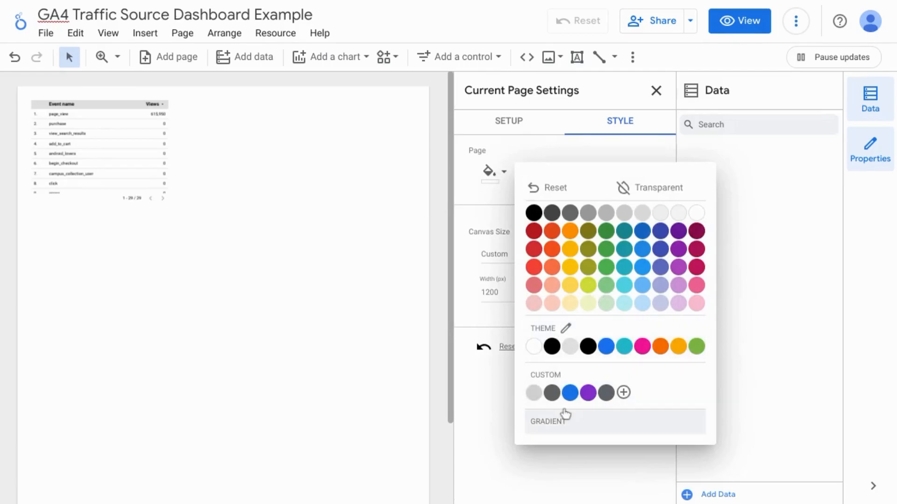
{"action": "left_click", "coordinate": [624, 394]}
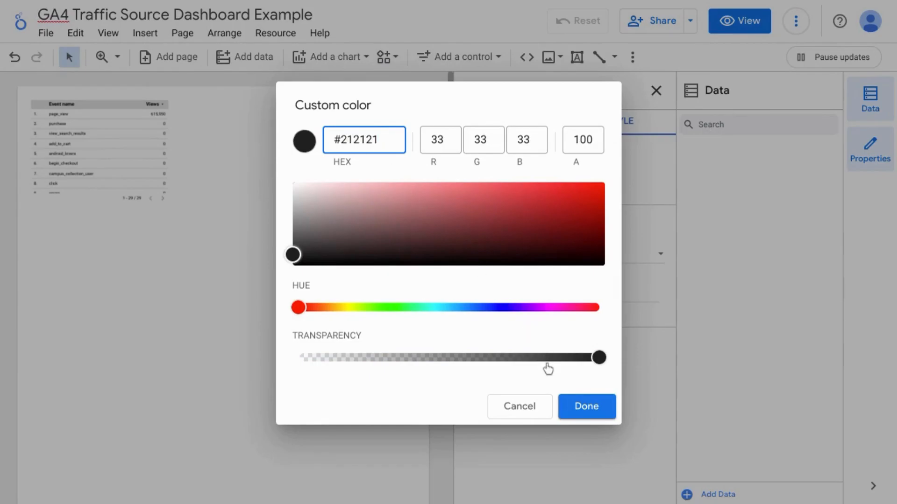
{"action": "left_click", "coordinate": [587, 406]}
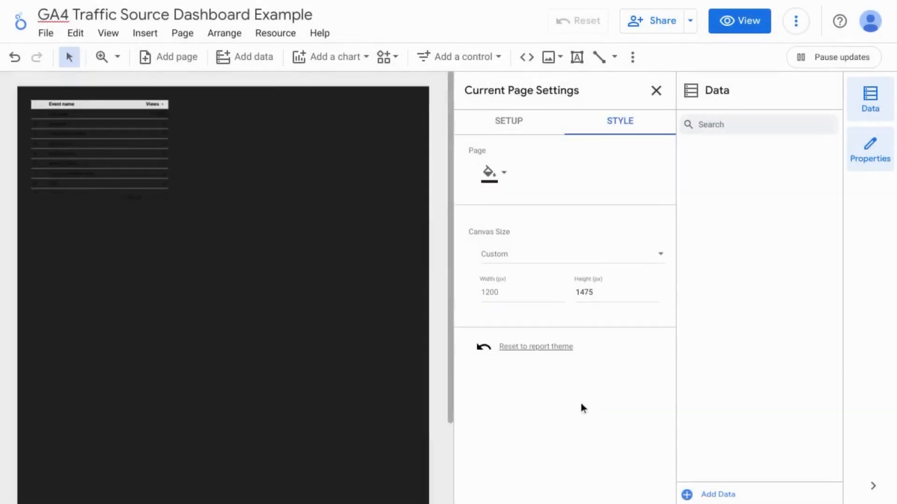
- Move the event name table lower on the page to free space for a header
{"action": "left_click", "coordinate": [71, 105]}
{"action": "left_click_drag", "start_coordinate": [72, 107], "coordinate": [76, 155]}
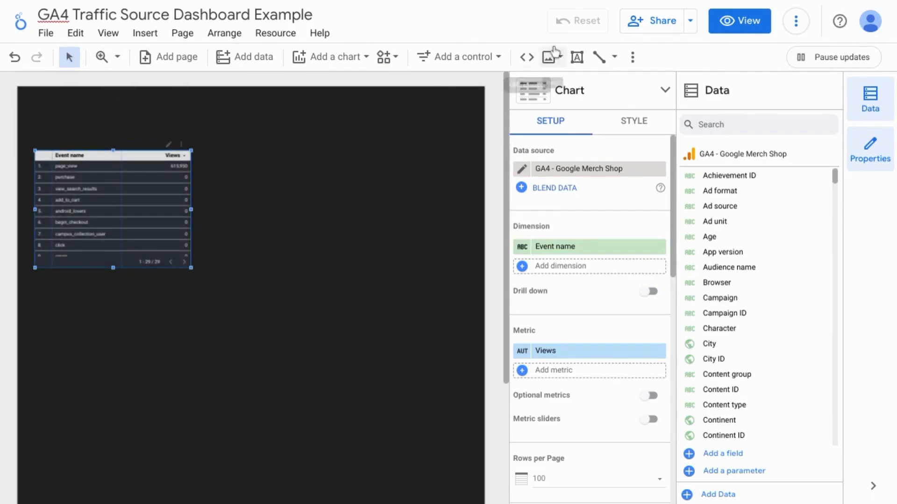
- Upload the image GL Ins Logo.png from Downloads and place it at a reduced size in the page's upper-left corner
{"action": "left_click", "coordinate": [555, 61]}
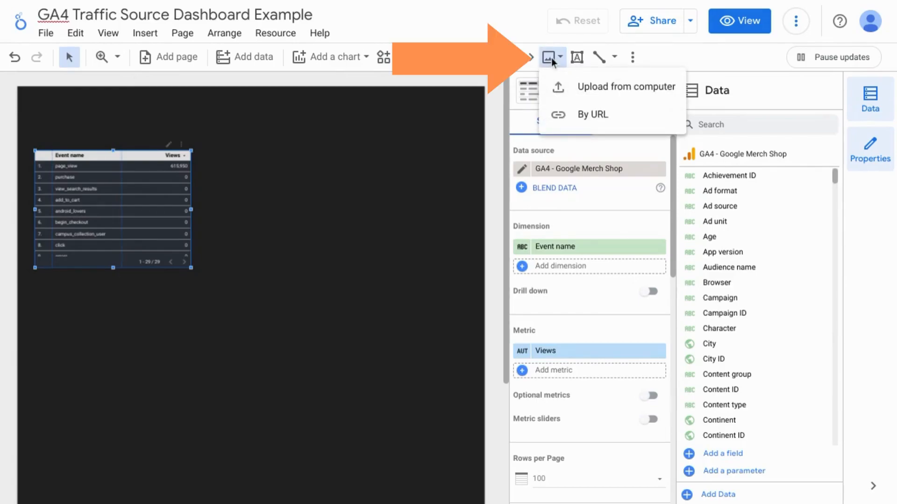
{"action": "left_click", "coordinate": [569, 89]}
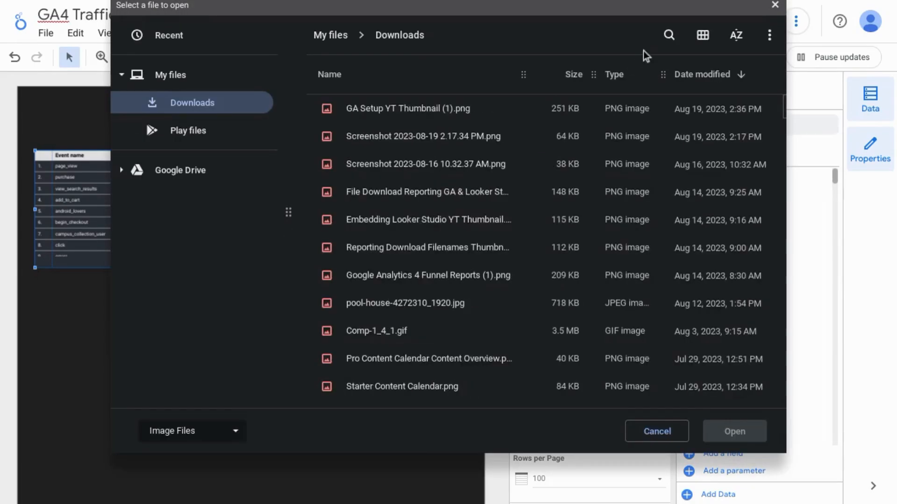
{"action": "left_click", "coordinate": [668, 41]}
{"action": "type", "text": "logo"}
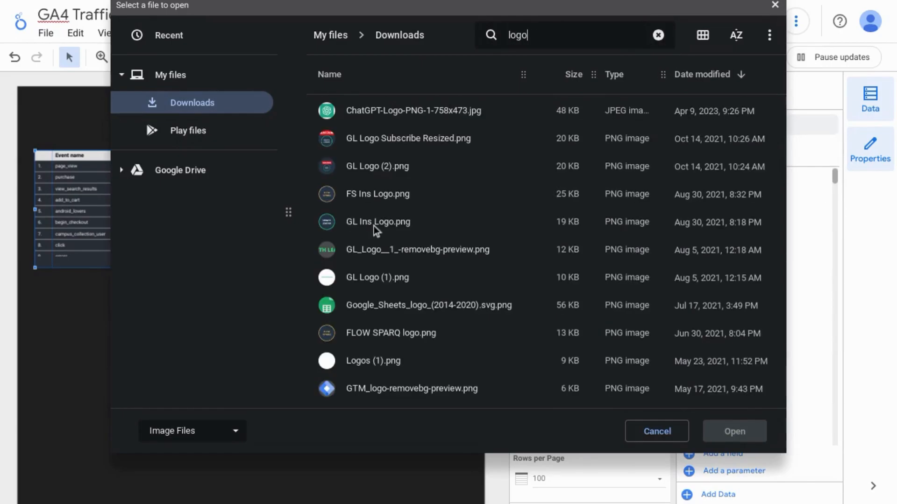
{"action": "double_click", "coordinate": [374, 226]}
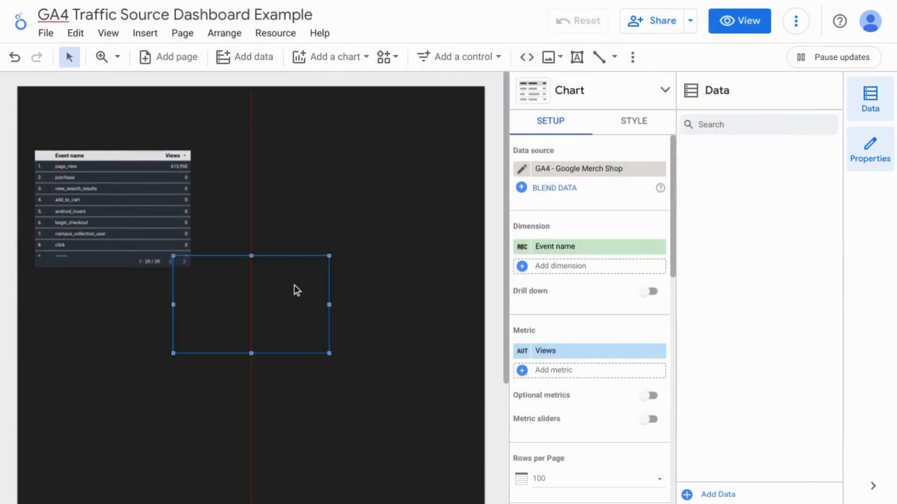
{"action": "left_click_drag", "start_coordinate": [294, 285], "coordinate": [140, 121]}
{"action": "left_click_drag", "start_coordinate": [115, 185], "coordinate": [58, 111]}
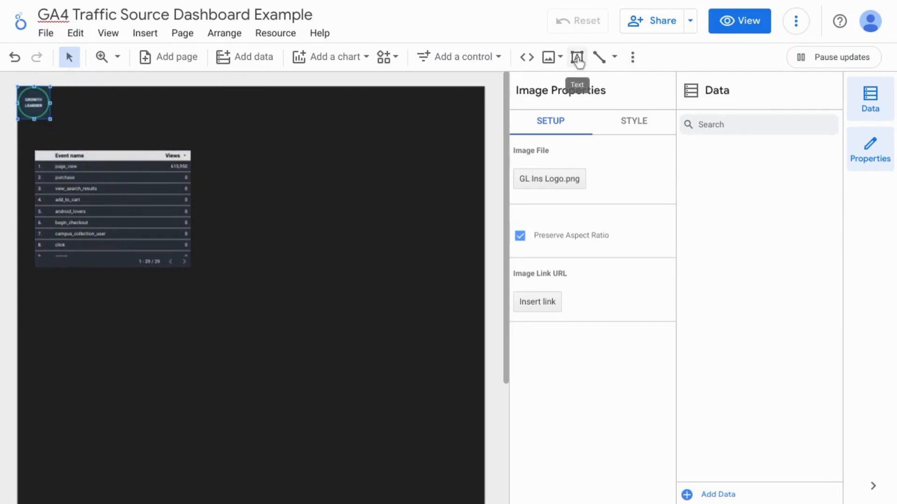
- Add a text box beside the logo containing "GA4 Traffic Source Dashboard", copied from the report's name
{"action": "left_click", "coordinate": [578, 58]}
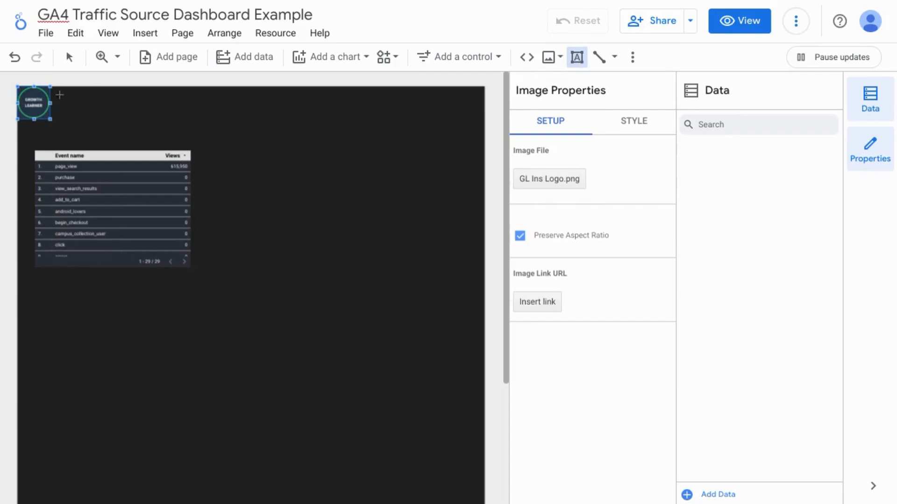
{"action": "left_click_drag", "start_coordinate": [59, 94], "coordinate": [263, 118]}
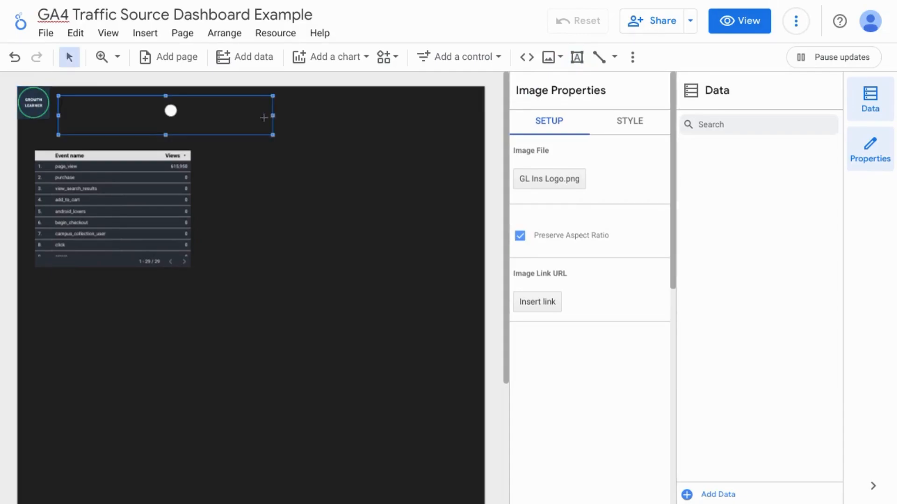
{"action": "left_click_drag", "start_coordinate": [251, 14], "coordinate": [4, 2]}
{"action": "key", "text": "ctrl+c"}
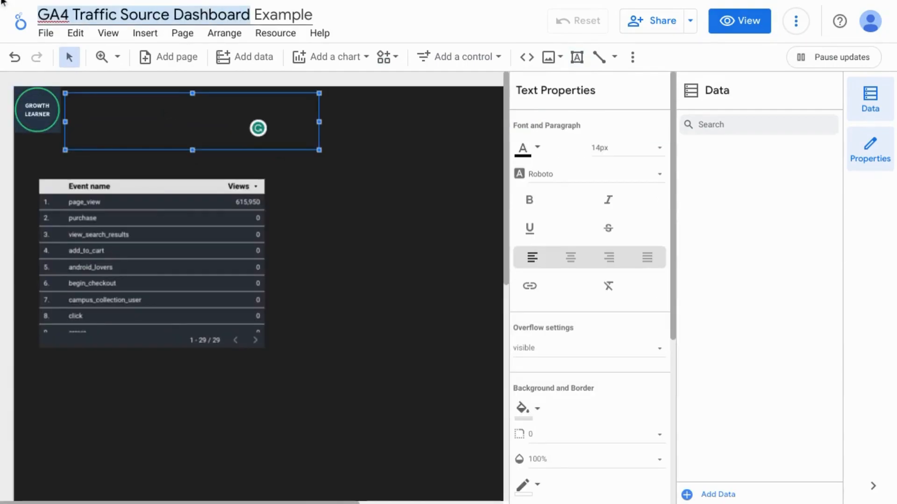
{"action": "left_click", "coordinate": [93, 106]}
{"action": "key", "text": "ctrl+v"}
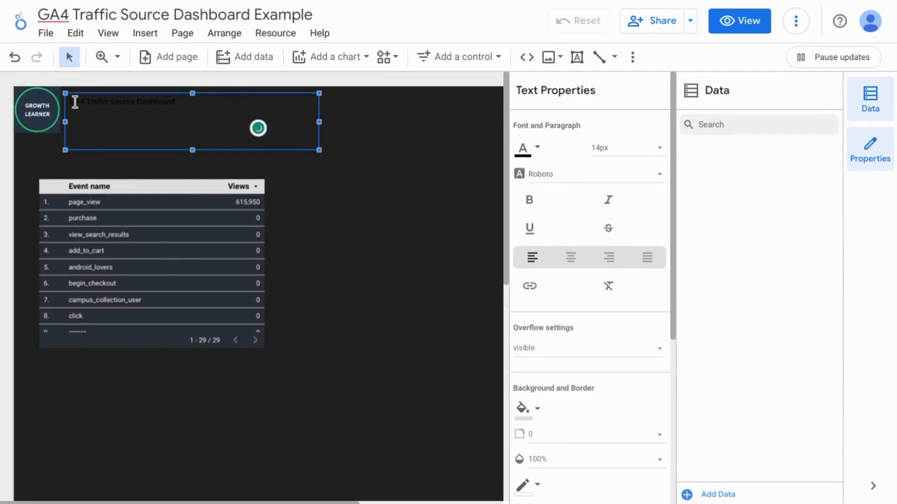
- Format all of the dashboard title text in white at 30px
{"action": "key", "text": "ctrl+a"}
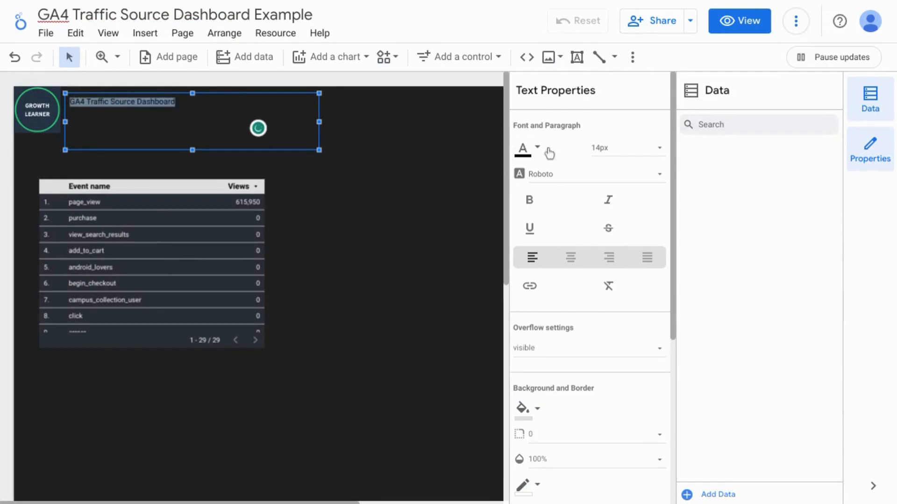
{"action": "left_click", "coordinate": [541, 156]}
{"action": "left_click", "coordinate": [567, 289]}
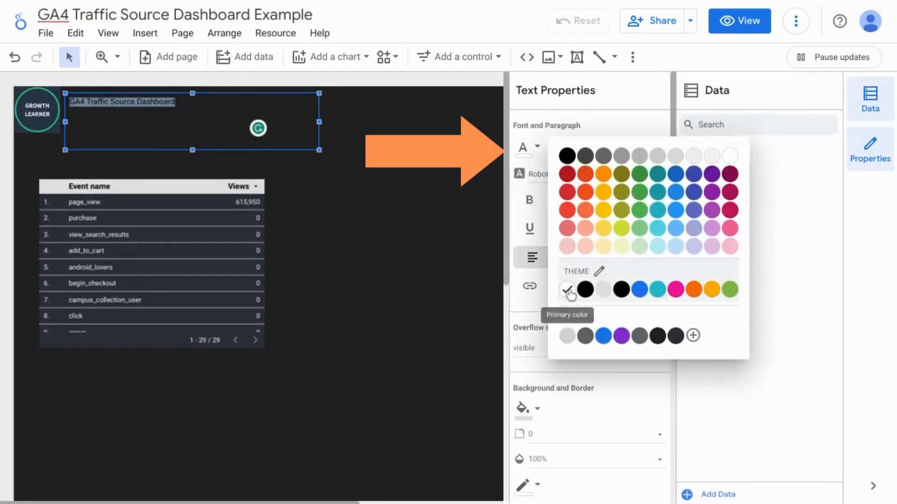
{"action": "left_click", "coordinate": [627, 156]}
{"action": "scroll", "coordinate": [636, 205], "scroll_direction": "down", "scroll_amount": 3}
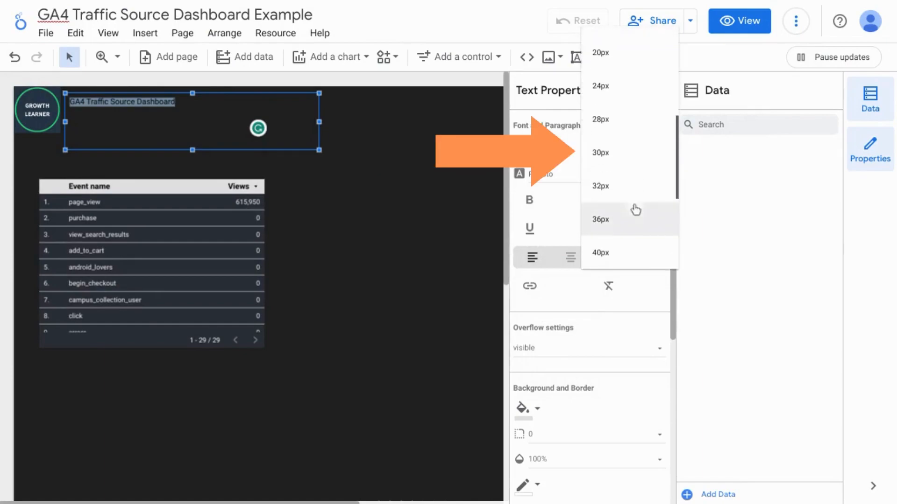
{"action": "left_click", "coordinate": [611, 155]}
- Widen the title's text box and change its wording to "Google Analytics 4 Traffic Source Dashboard"
{"action": "left_click_drag", "start_coordinate": [319, 122], "coordinate": [442, 122]}
{"action": "left_click", "coordinate": [80, 109]}
{"action": "type", "text": "oogle A"}
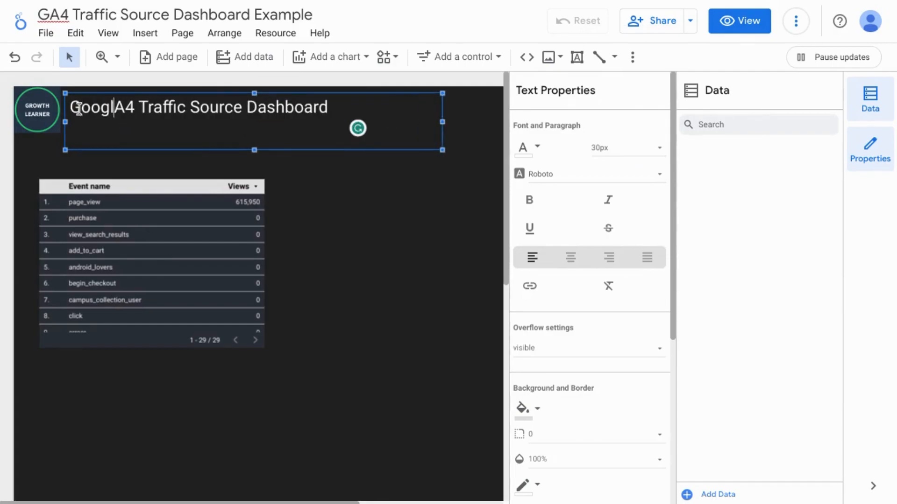
{"action": "type", "text": "nalytics"}
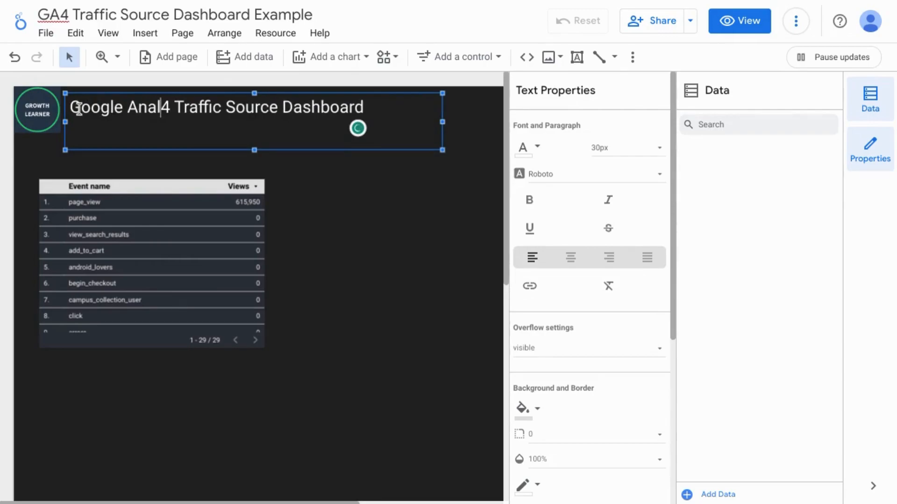
- Shrink the logo slightly and fit the title's text box closely beside it at about the same height
{"action": "left_click", "coordinate": [62, 132]}
{"action": "left_click_drag", "start_coordinate": [63, 128], "coordinate": [55, 119]}
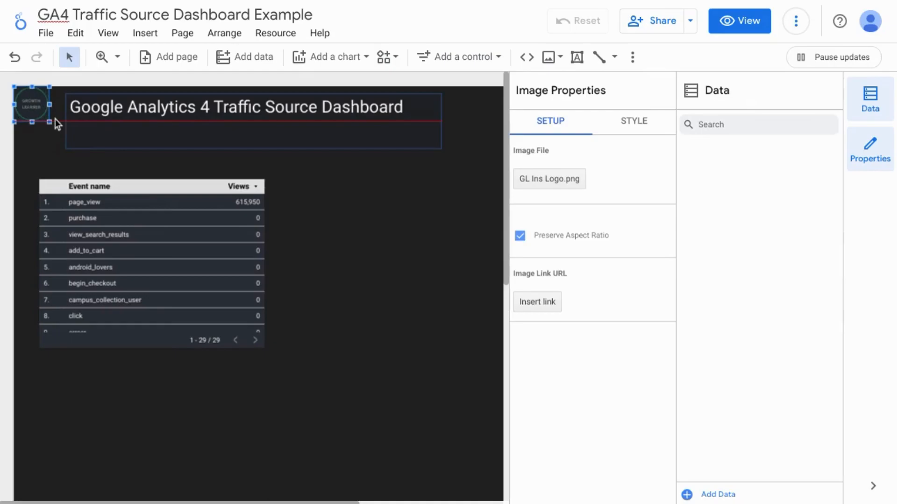
{"action": "left_click", "coordinate": [110, 100]}
{"action": "left_click_drag", "start_coordinate": [442, 150], "coordinate": [437, 122]}
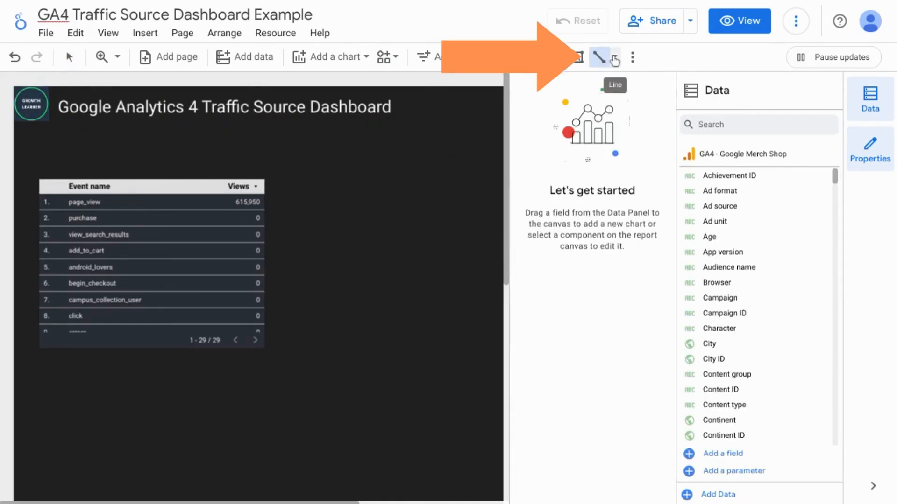
- Draw a straight horizontal line directly beneath the dashboard title, spanning its width
{"action": "left_click", "coordinate": [614, 58]}
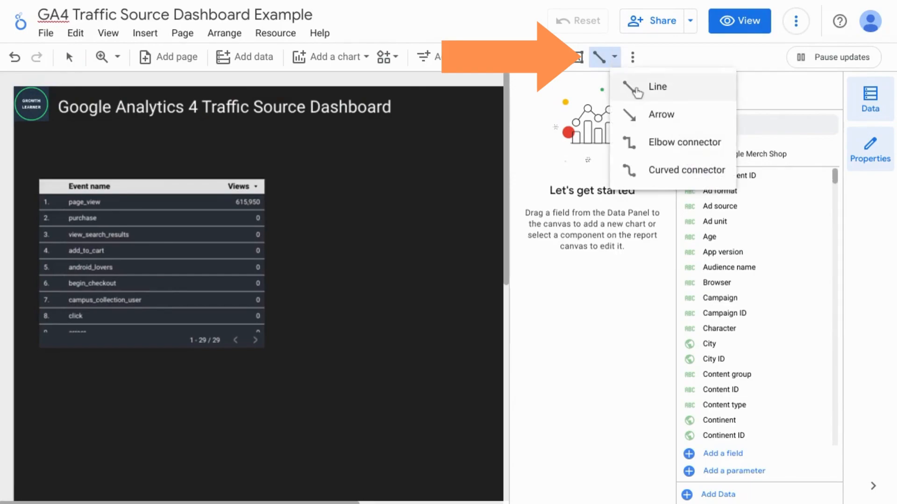
{"action": "left_click", "coordinate": [638, 89]}
{"action": "mouse_move", "coordinate": [70, 115]}
{"action": "left_mouse_down"}
{"action": "mouse_move", "coordinate": [401, 115]}
{"action": "mouse_move", "coordinate": [387, 124]}
{"action": "left_mouse_up"}
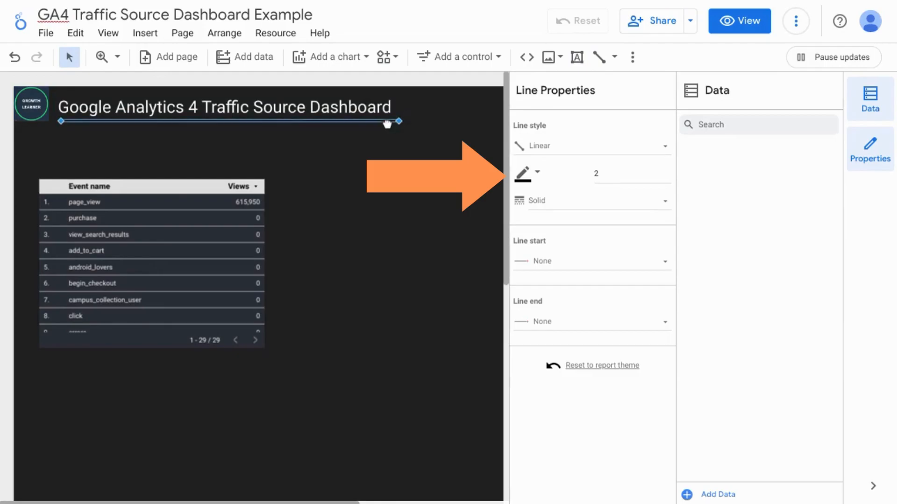
- Set the color of the line under the title to the custom color #2ECC71
{"action": "left_click", "coordinate": [535, 173]}
{"action": "left_click", "coordinate": [694, 392]}
{"action": "type", "text": "#2ECC71"}
{"action": "left_click", "coordinate": [587, 406]}
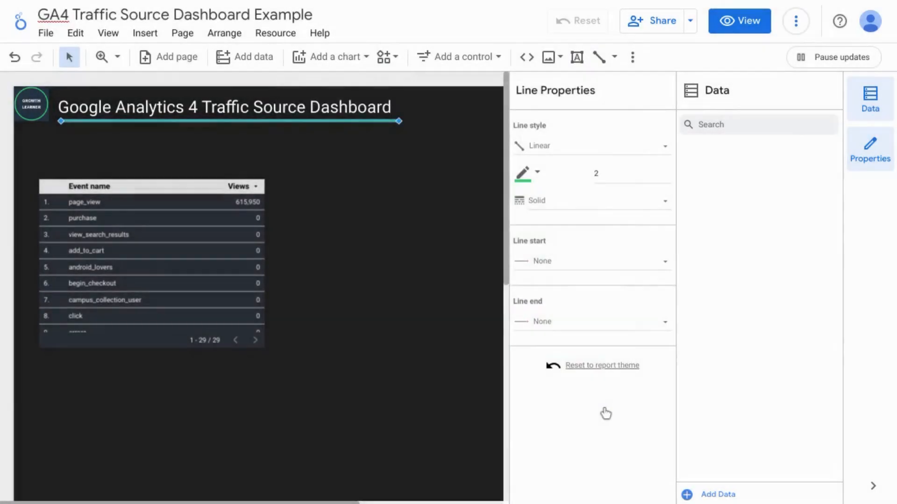
{"action": "key", "text": "Escape"}
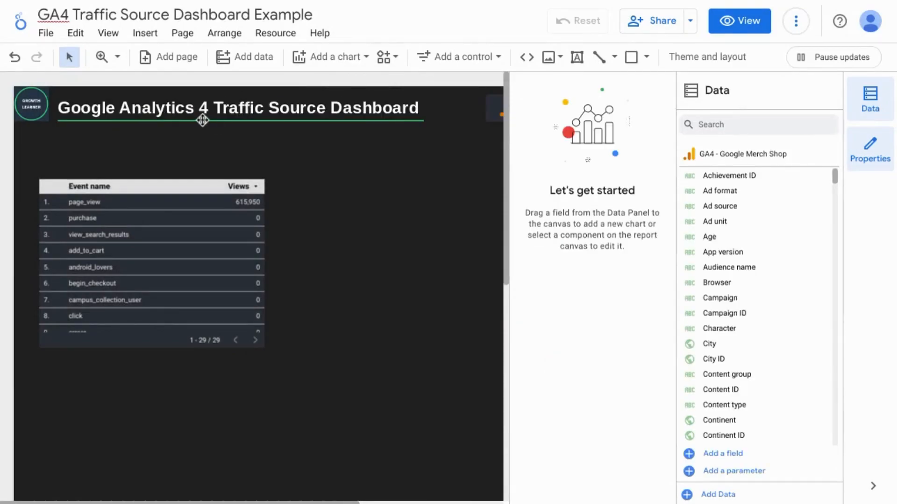
- Add a data control in the page's upper-right corner and set its data set type to Google Analytics 4
{"action": "left_click", "coordinate": [414, 109]}
{"action": "scroll", "coordinate": [473, 178], "scroll_direction": "right", "scroll_amount": 5}
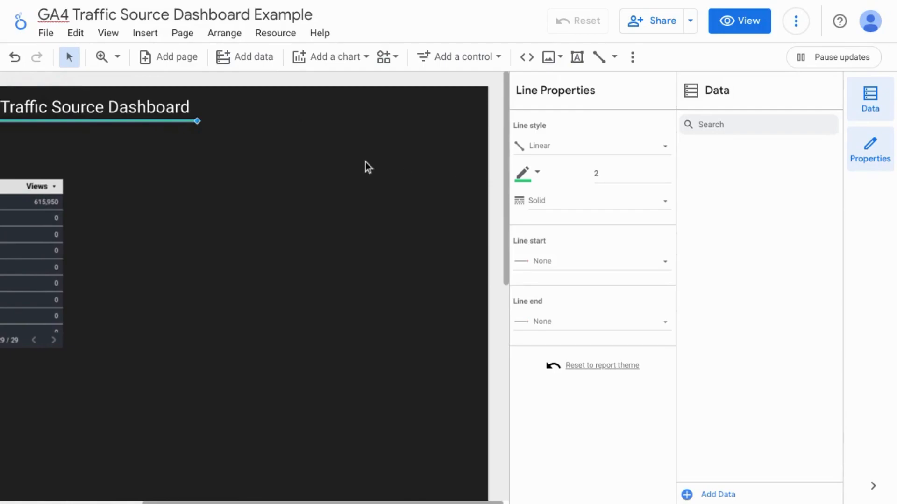
{"action": "left_click", "coordinate": [449, 57]}
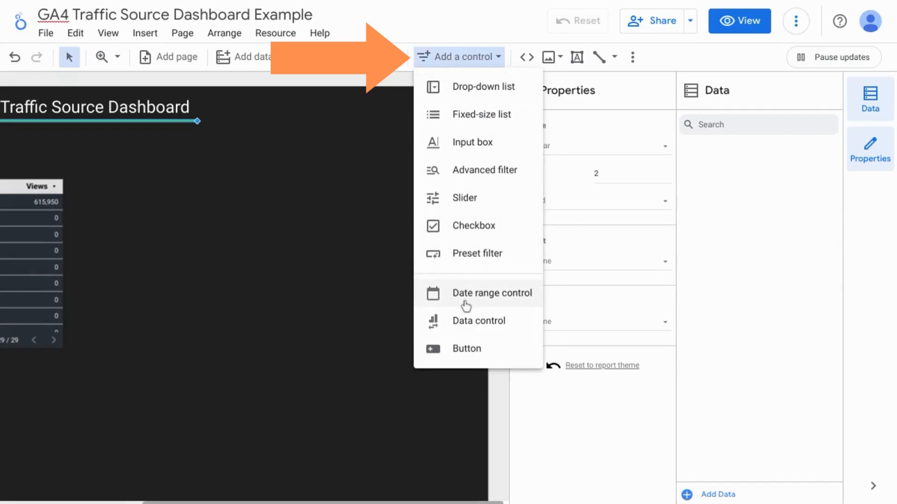
{"action": "left_click", "coordinate": [464, 323]}
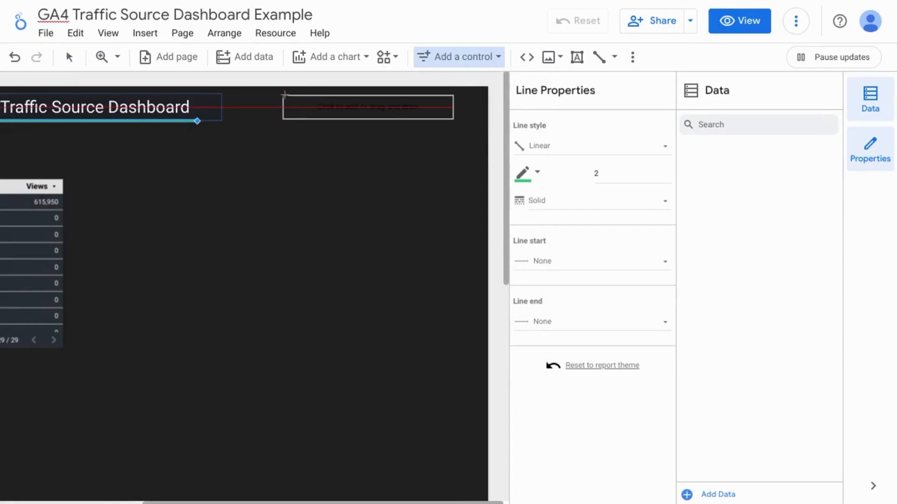
{"action": "left_click", "coordinate": [285, 94]}
{"action": "left_click_drag", "start_coordinate": [285, 95], "coordinate": [481, 123]}
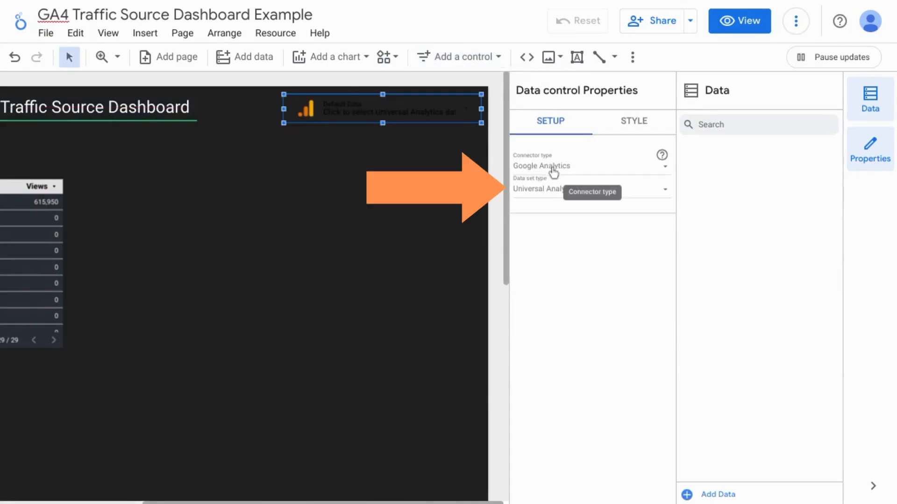
{"action": "left_click", "coordinate": [562, 196]}
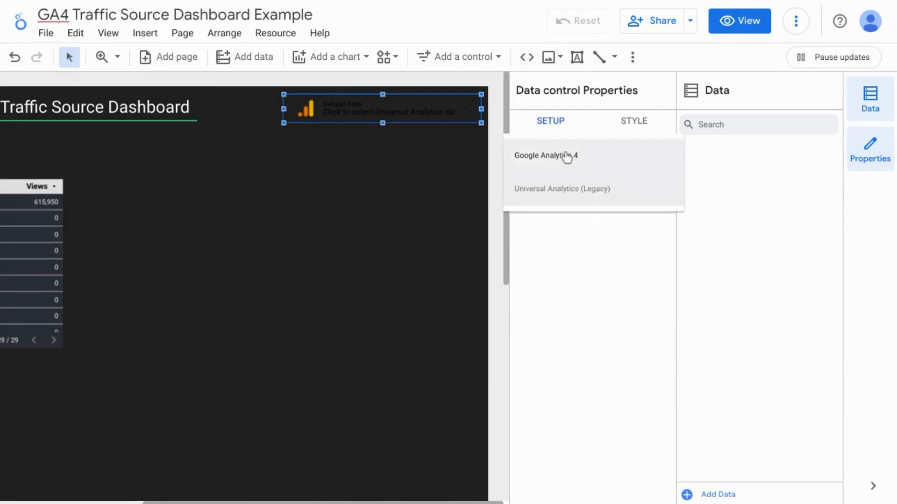
{"action": "left_click", "coordinate": [567, 157]}
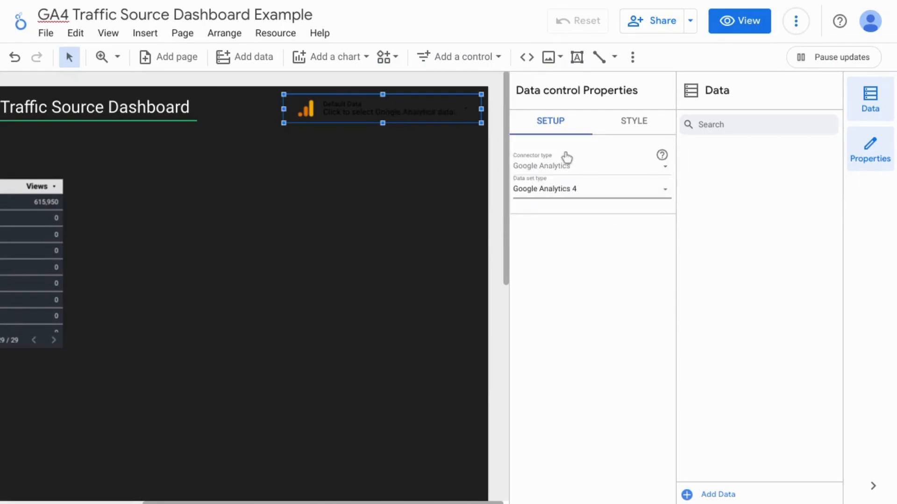
- Set the data control's text color to the white primary theme color
{"action": "left_click", "coordinate": [625, 129]}
{"action": "left_click", "coordinate": [539, 174]}
{"action": "left_click", "coordinate": [568, 344]}
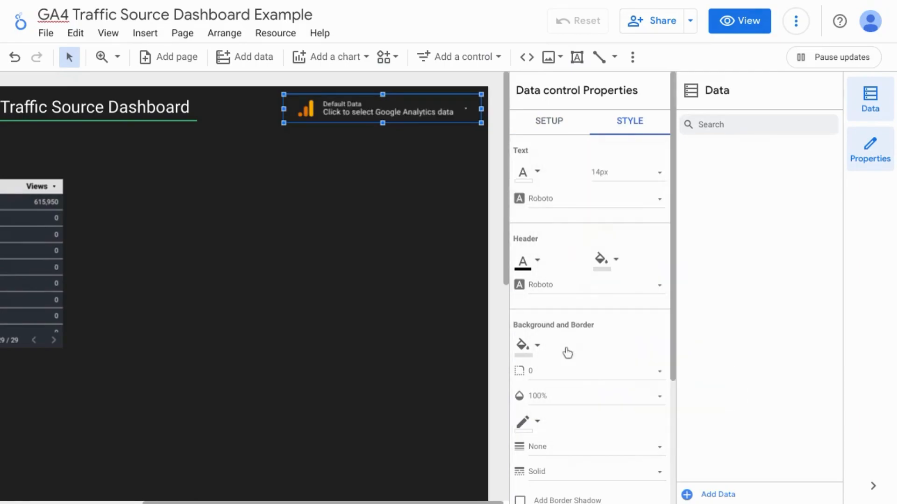
- Set the data control's background to the custom color #2c2f38
{"action": "scroll", "coordinate": [564, 345], "scroll_direction": "down", "scroll_amount": 1}
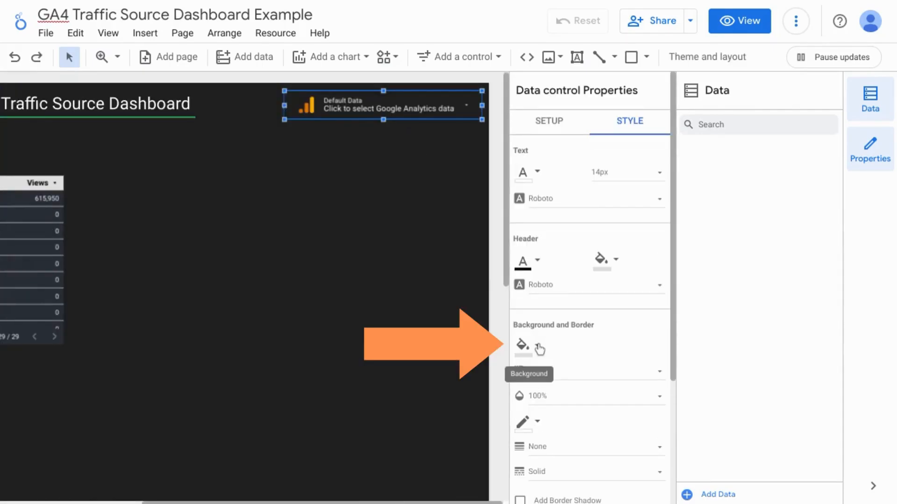
{"action": "left_click", "coordinate": [539, 348]}
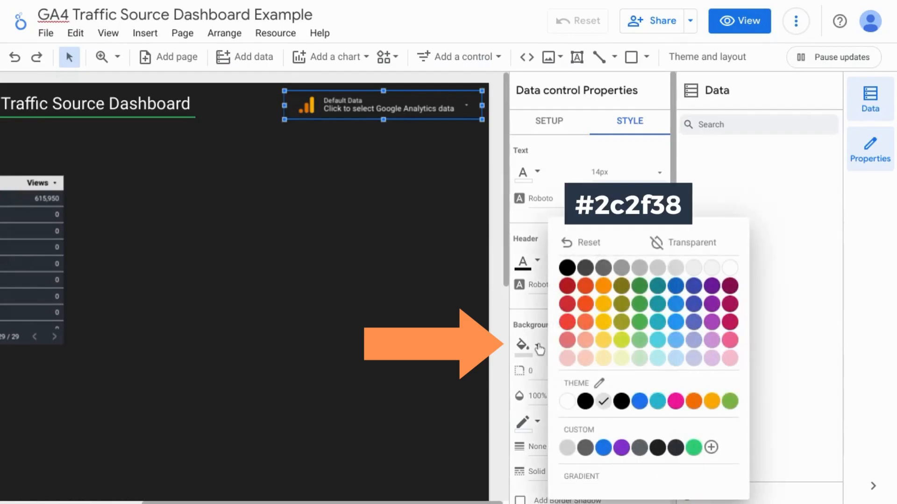
{"action": "left_click", "coordinate": [677, 451]}
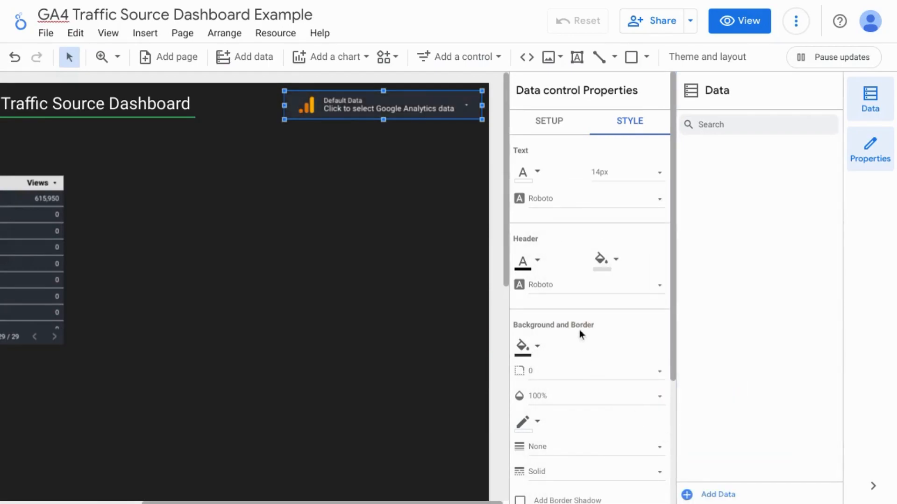
{"action": "scroll", "coordinate": [578, 330], "scroll_direction": "down", "scroll_amount": 1}
{"action": "left_click", "coordinate": [542, 342]}
{"action": "left_click", "coordinate": [554, 377]}
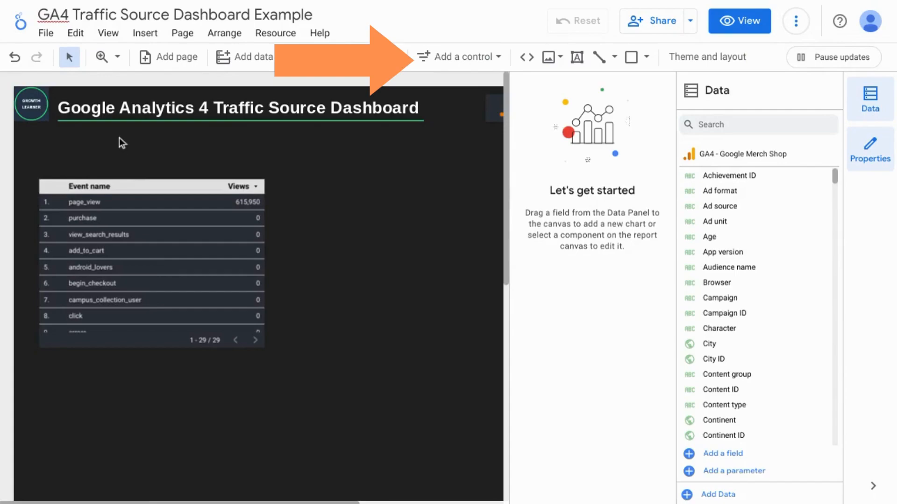
- Add a drop-down list control between the dashboard title and the event name table, near the page's left edge
{"action": "left_click", "coordinate": [482, 63]}
{"action": "left_click", "coordinate": [474, 86]}
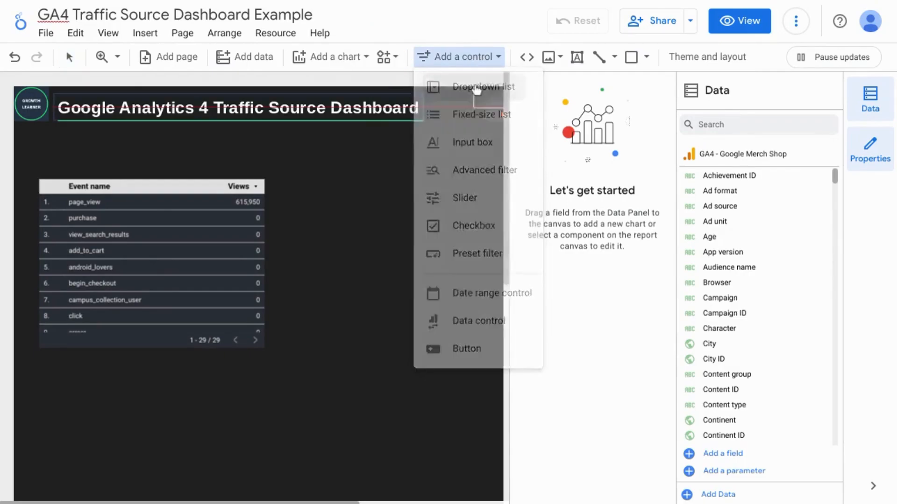
{"action": "left_click_drag", "start_coordinate": [21, 136], "coordinate": [216, 162]}
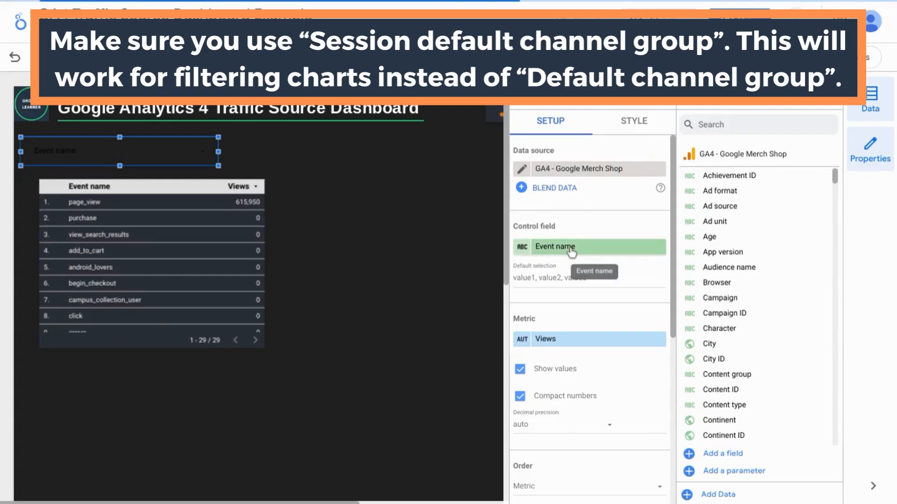
- Find the channel fields and set the drop-down list's control field to Default channel group
{"action": "left_click", "coordinate": [571, 247]}
{"action": "type", "text": "s"}
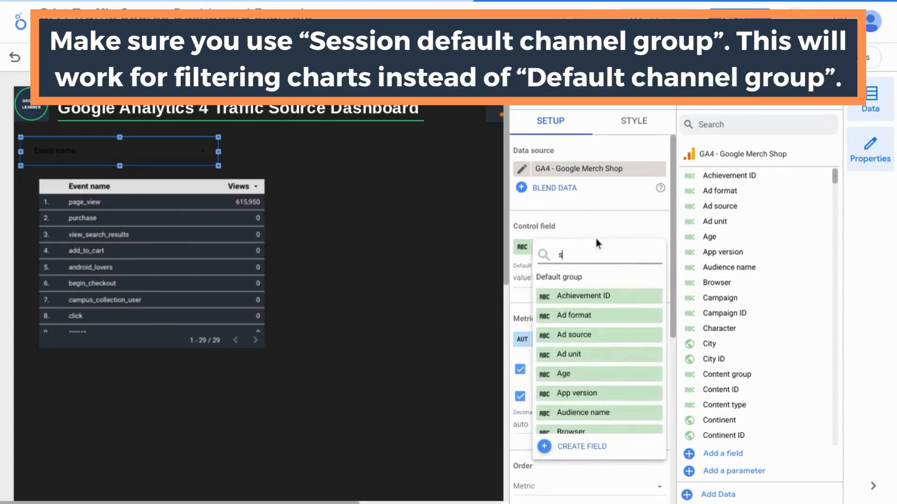
{"action": "type", "text": "ess"}
{"action": "key", "text": "BackSpace"}
{"action": "key", "text": "BackSpace"}
{"action": "key", "text": "BackSpace"}
{"action": "key", "text": "BackSpace"}
{"action": "type", "text": "channel"}
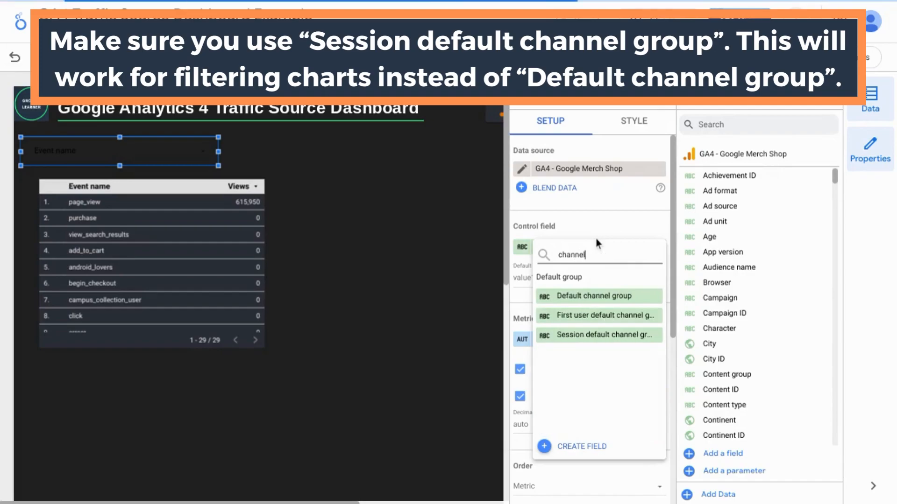
{"action": "left_click", "coordinate": [590, 299]}
- Set the metric of the channel group drop-down list to Sessions
{"action": "left_click", "coordinate": [577, 341]}
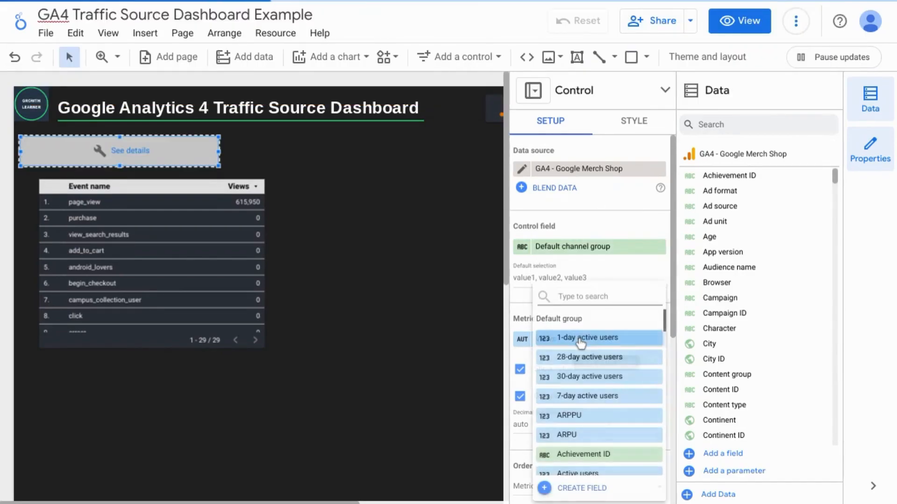
{"action": "type", "text": "sessions"}
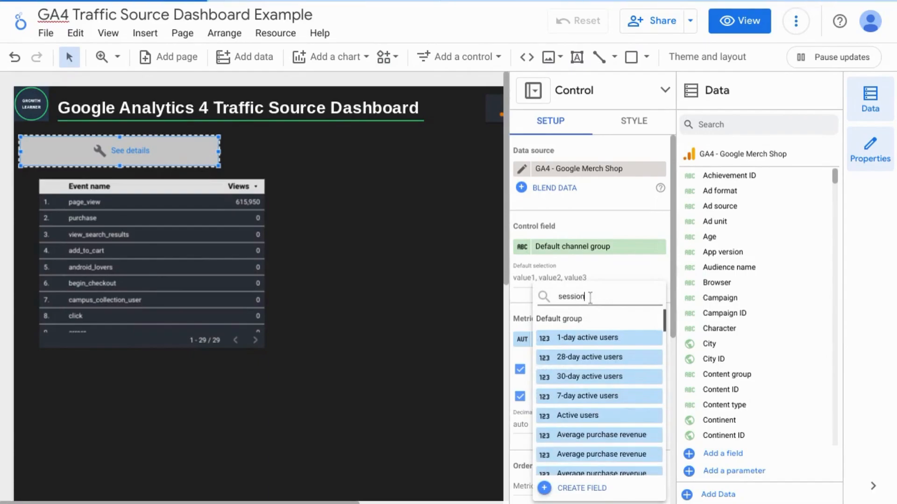
{"action": "left_click", "coordinate": [574, 357]}
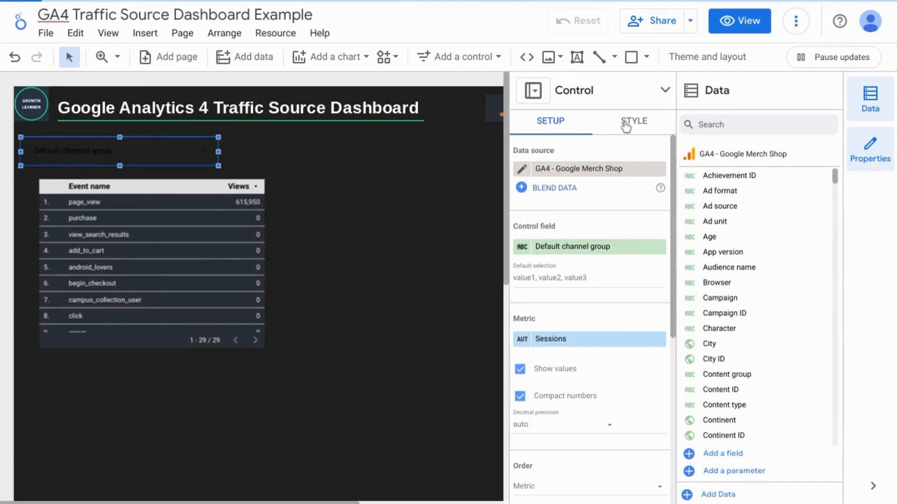
- Set the channel group drop-down's text color to the white primary theme color
{"action": "left_click", "coordinate": [635, 122]}
{"action": "left_click", "coordinate": [532, 236]}
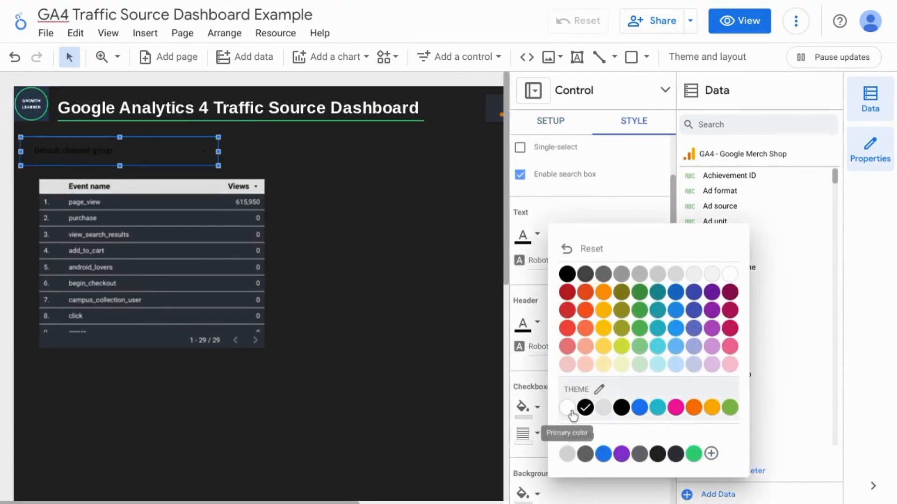
{"action": "left_click", "coordinate": [566, 407]}
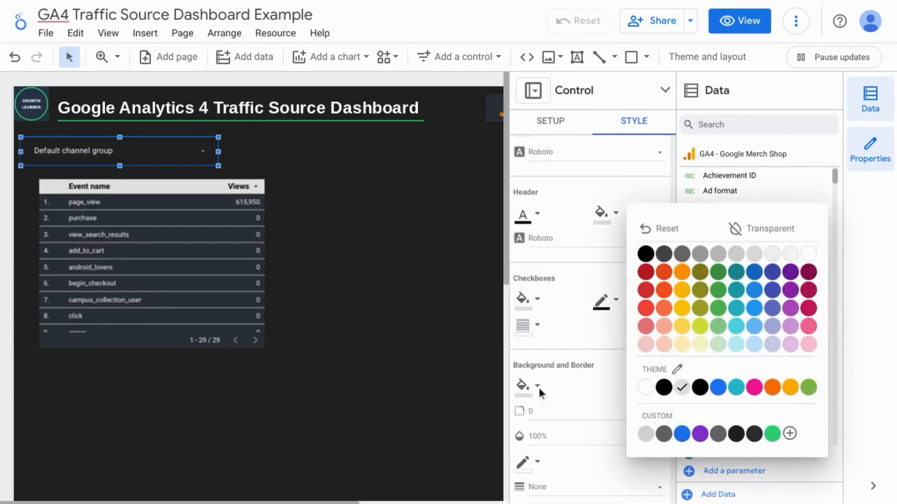
- Set the channel group drop-down's background to the dark custom color beside the green one and its border radius to 3
{"action": "left_click", "coordinate": [538, 388]}
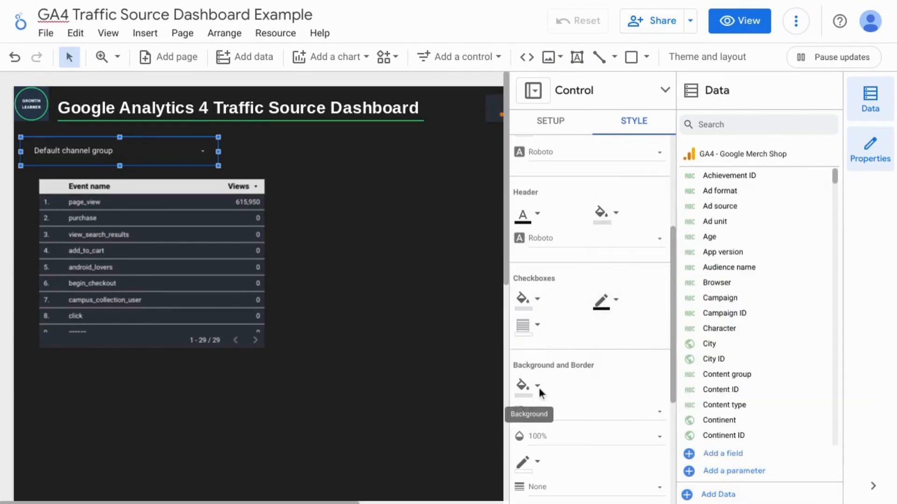
{"action": "left_click", "coordinate": [538, 387]}
{"action": "left_click", "coordinate": [678, 448]}
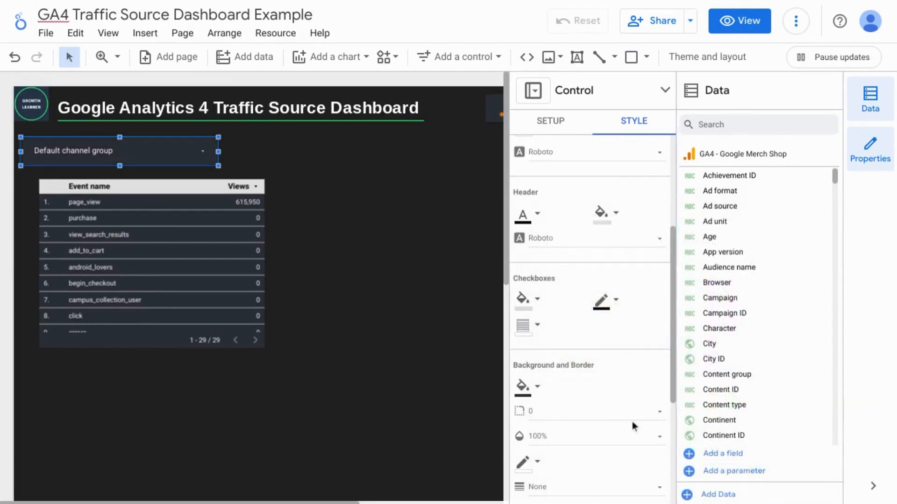
{"action": "left_click", "coordinate": [592, 419]}
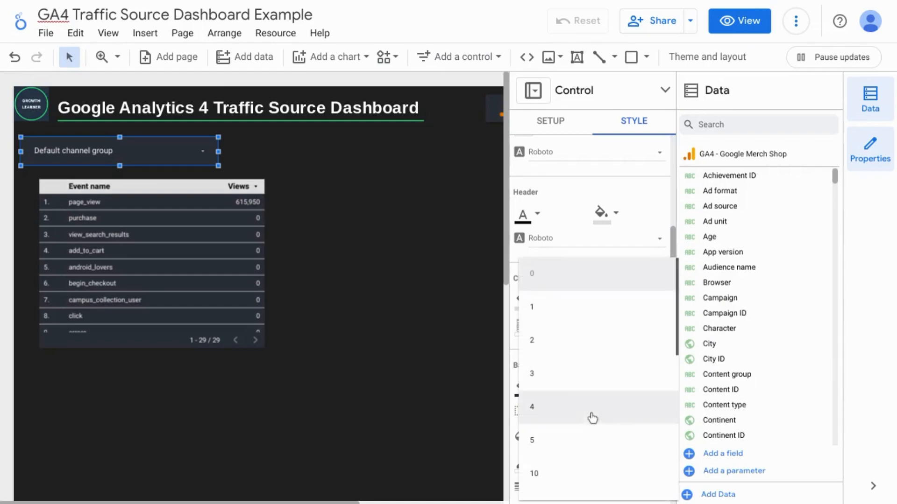
{"action": "left_click", "coordinate": [575, 374]}
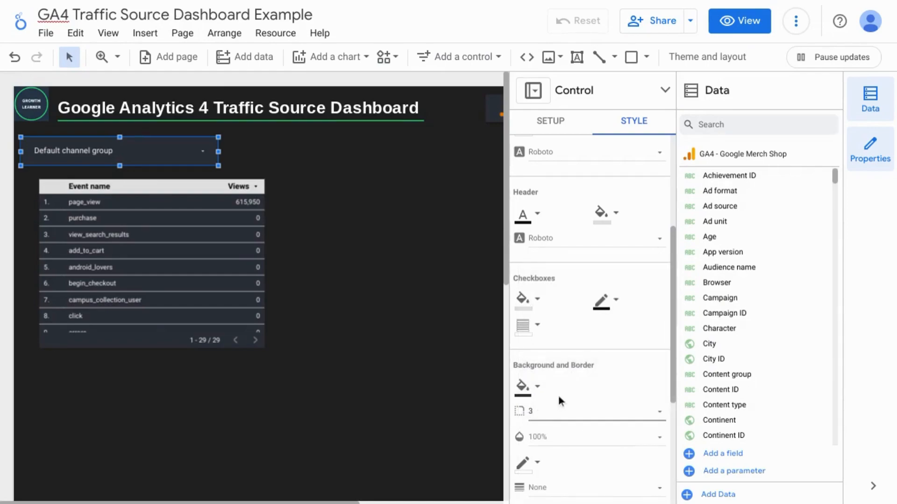
- Set the channel group drop-down's text size to 18px
{"action": "scroll", "coordinate": [559, 395], "scroll_direction": "down", "scroll_amount": 1}
{"action": "scroll", "coordinate": [559, 395], "scroll_direction": "up", "scroll_amount": 5}
{"action": "left_click", "coordinate": [633, 323]}
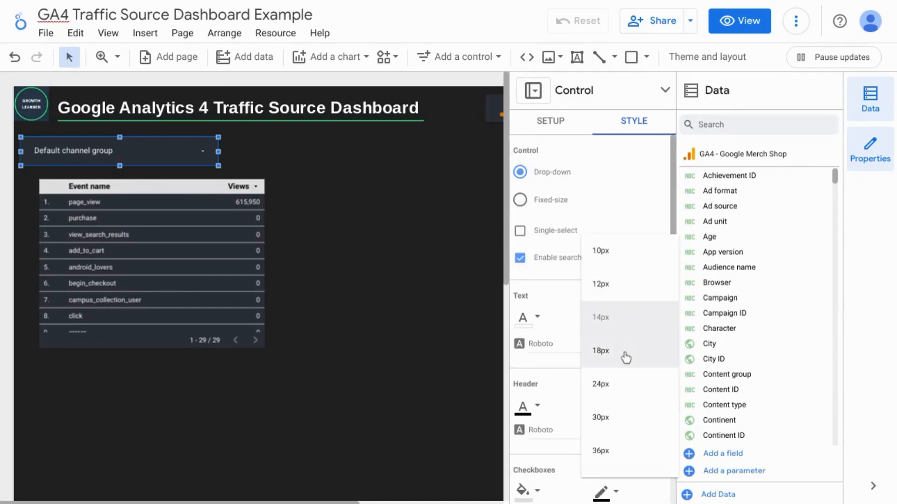
{"action": "left_click", "coordinate": [568, 309]}
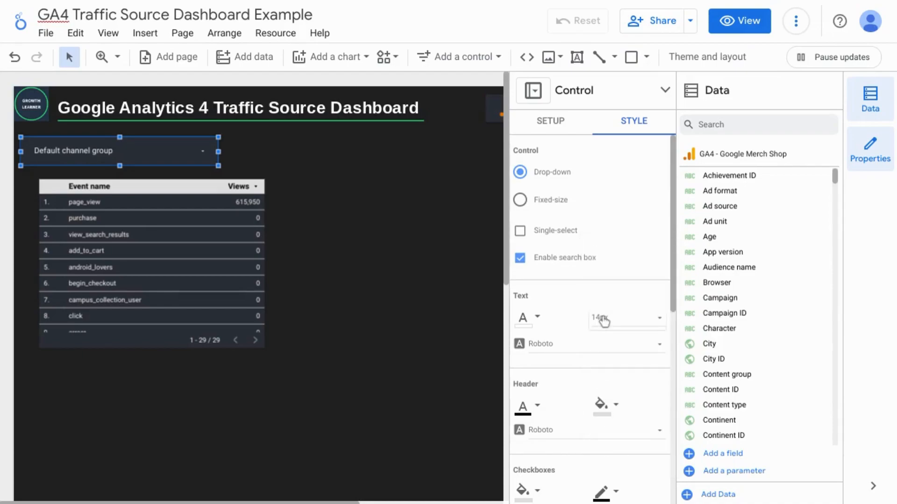
{"action": "left_click", "coordinate": [600, 320]}
{"action": "left_click", "coordinate": [607, 351]}
- Expand the channel group drop-down on the report to check its list of channels and sessions
{"action": "left_click", "coordinate": [203, 154]}
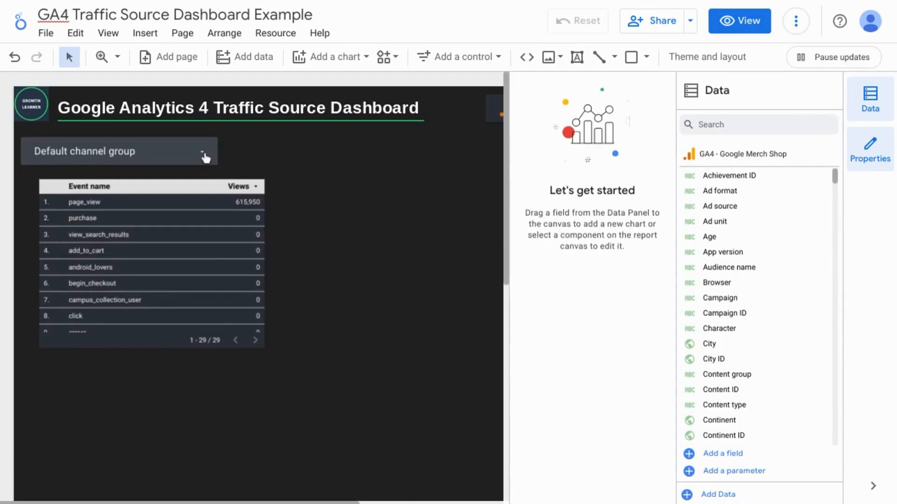
{"action": "left_click", "coordinate": [204, 157]}
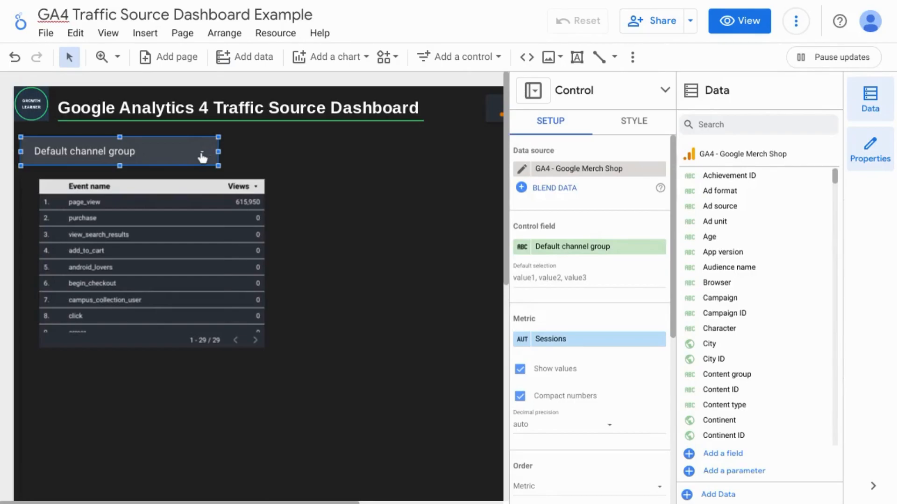
{"action": "left_click", "coordinate": [202, 156]}
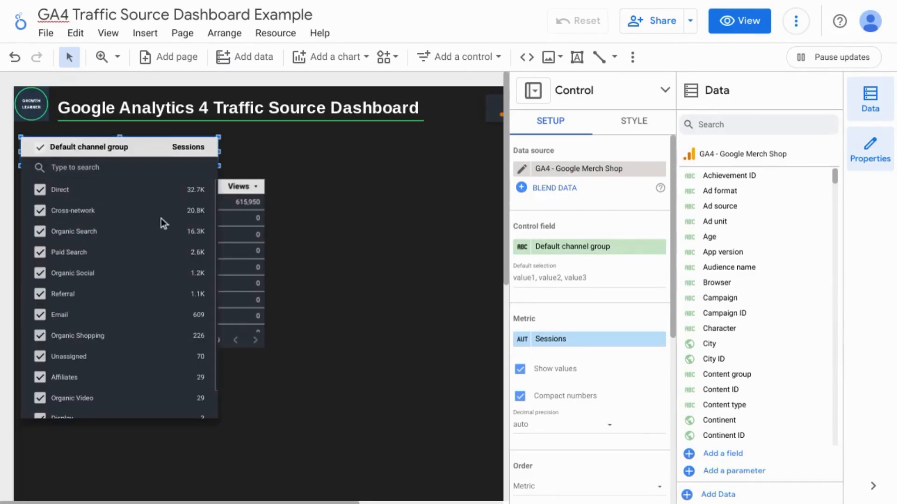
- Duplicate the channel group drop-down and place the copy beside it in the same row
{"action": "left_click", "coordinate": [223, 147]}
{"action": "key", "text": "ctrl+d"}
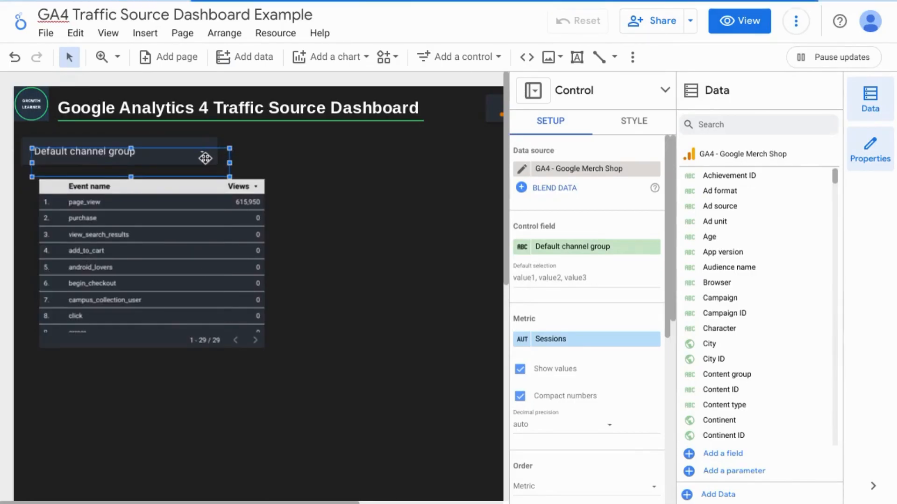
{"action": "left_click_drag", "start_coordinate": [206, 163], "coordinate": [407, 152]}
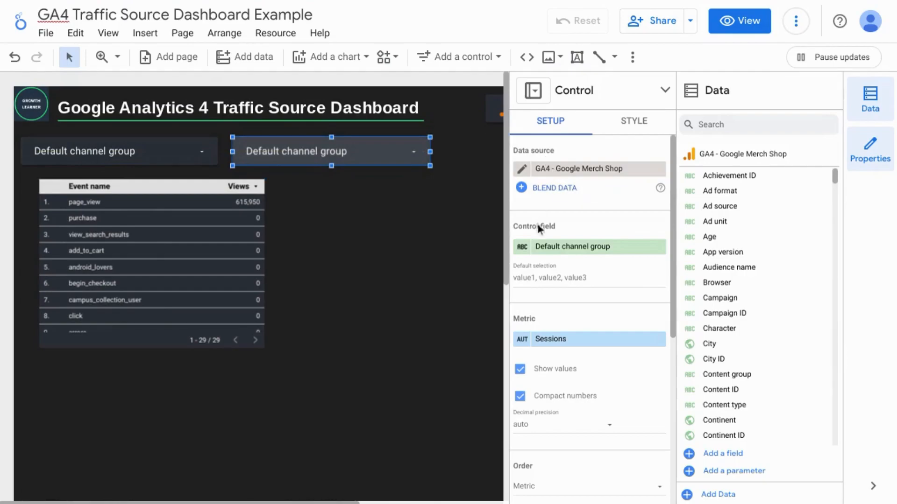
- Find the device fields and set the duplicated drop-down's control field to Device category
{"action": "left_click", "coordinate": [581, 248]}
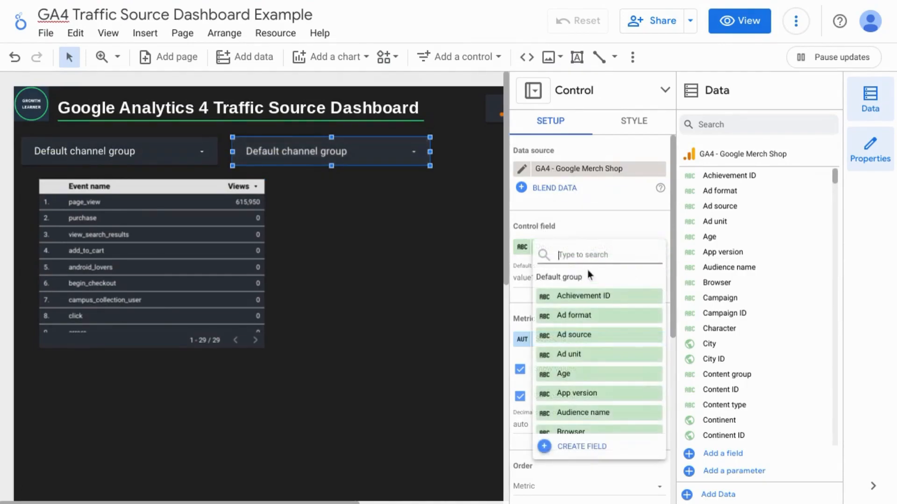
{"action": "type", "text": "de"}
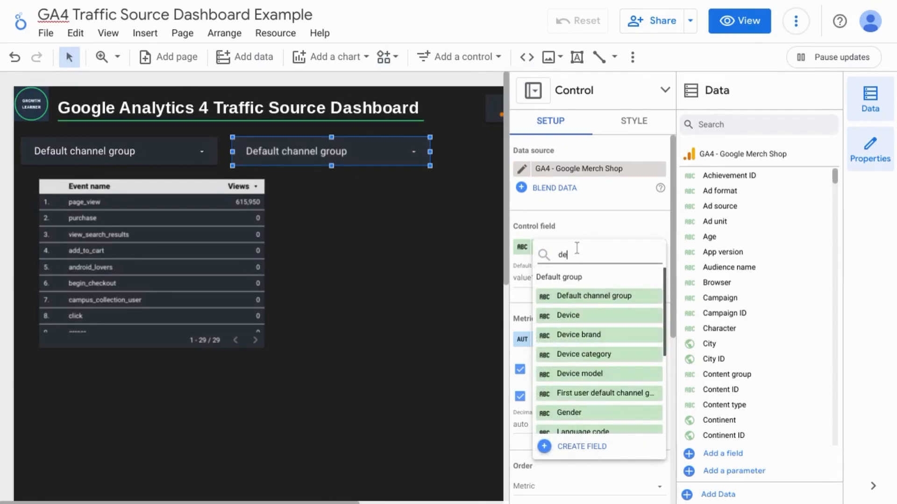
{"action": "type", "text": "vice"}
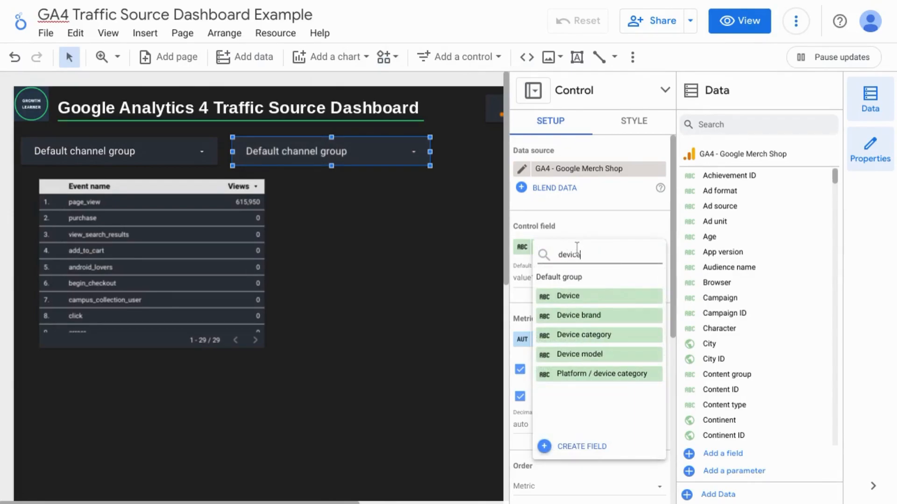
{"action": "left_click", "coordinate": [592, 337]}
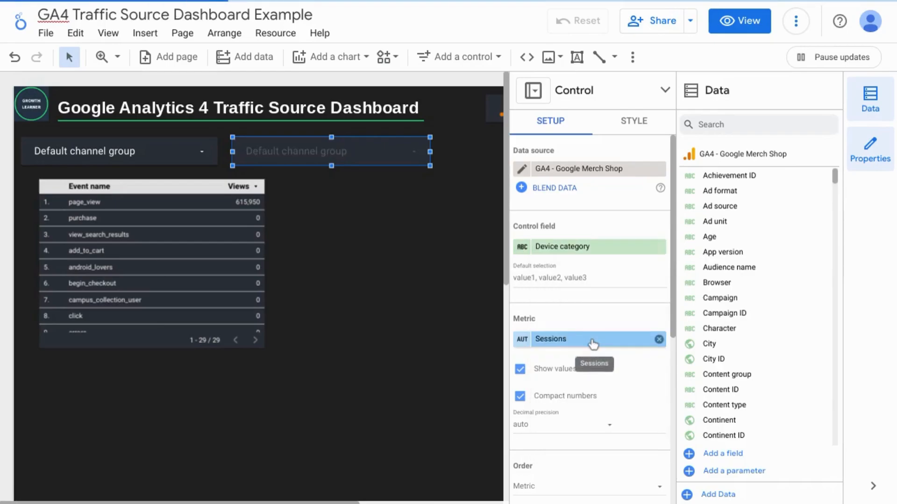
- Add a date range control beneath the data control, in the same row as the device category drop-down
{"action": "scroll", "coordinate": [368, 231], "scroll_direction": "right", "scroll_amount": 4}
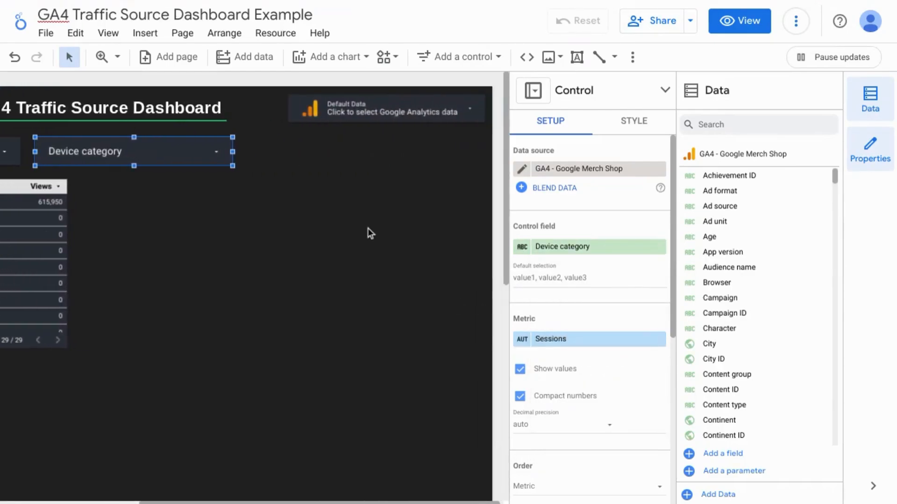
{"action": "left_click", "coordinate": [368, 229]}
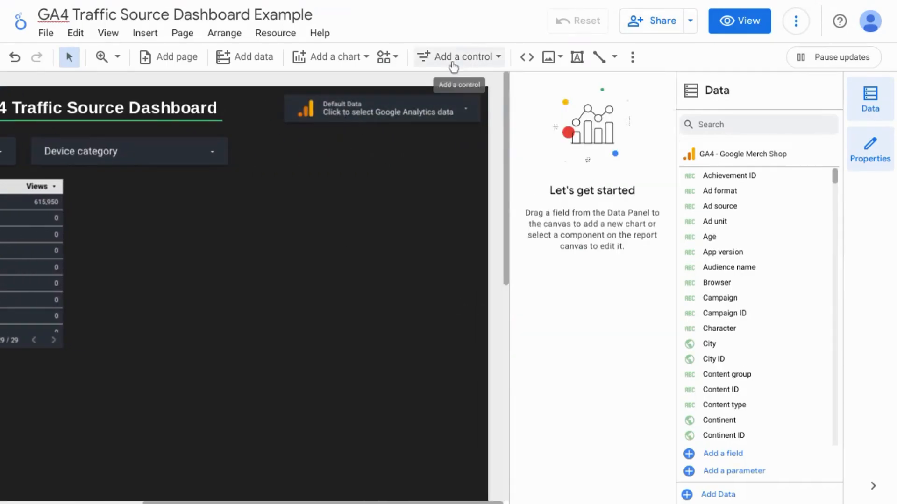
{"action": "left_click", "coordinate": [476, 57]}
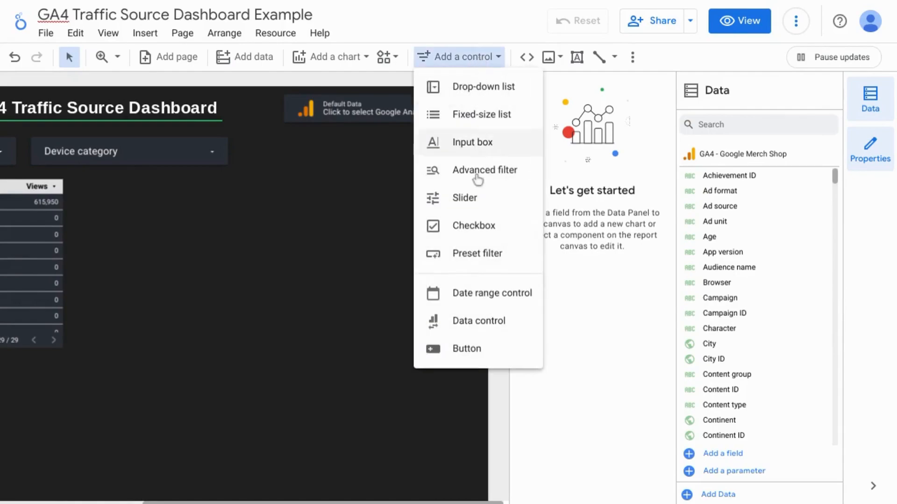
{"action": "left_click", "coordinate": [460, 297]}
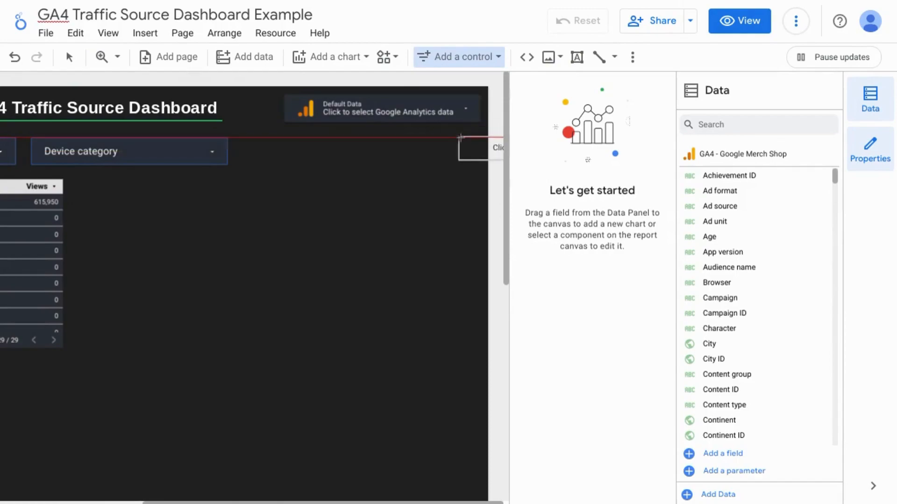
{"action": "left_click_drag", "start_coordinate": [480, 136], "coordinate": [266, 163]}
- Set the date range control's text color to the white theme color and its font size to 18px
{"action": "left_click", "coordinate": [524, 173]}
{"action": "left_click", "coordinate": [567, 349]}
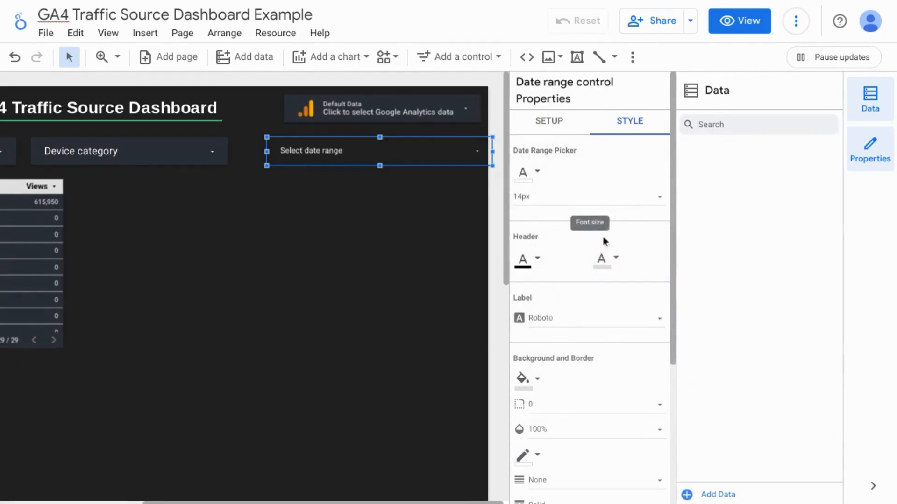
{"action": "left_click", "coordinate": [546, 199]}
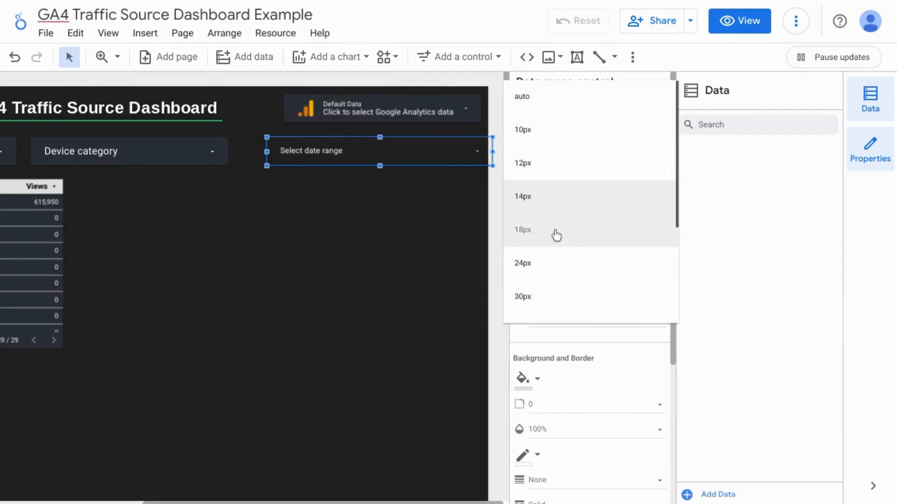
{"action": "left_click", "coordinate": [556, 234]}
- Set the date range control's background to the dark custom color and align its right edge with the data control above
{"action": "scroll", "coordinate": [564, 294], "scroll_direction": "down", "scroll_amount": 3}
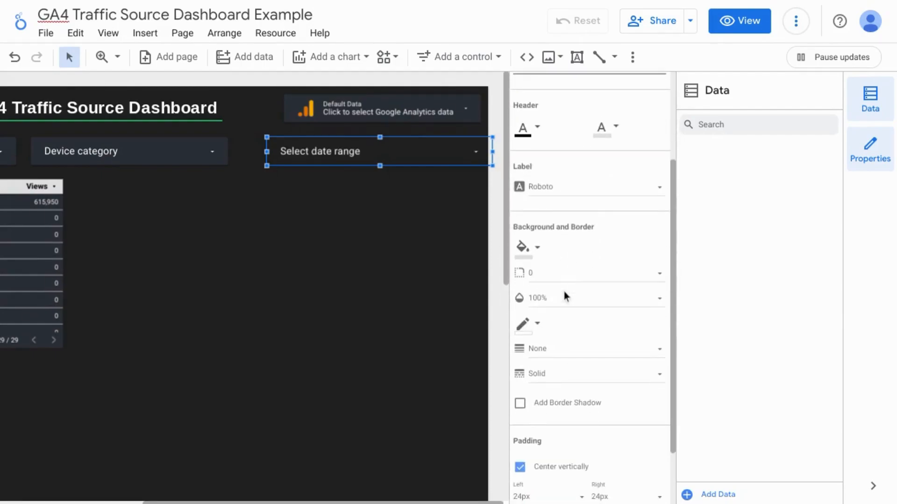
{"action": "left_click", "coordinate": [523, 233]}
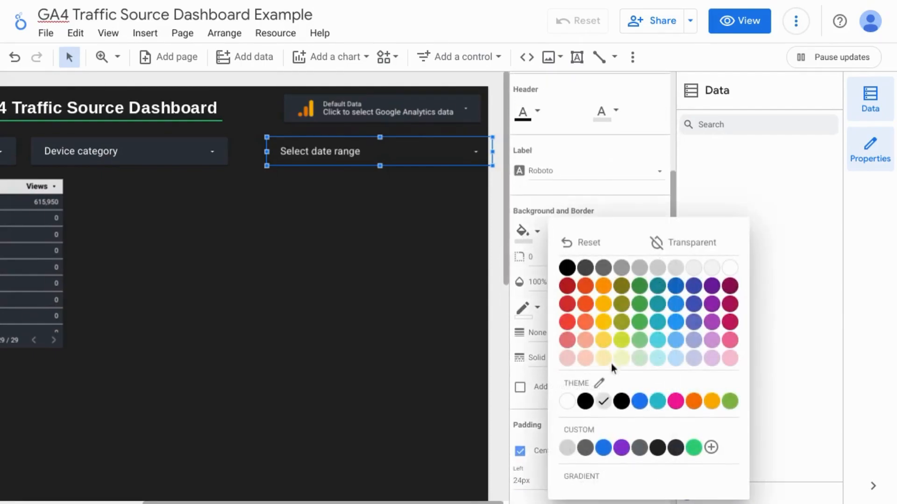
{"action": "left_click", "coordinate": [676, 448]}
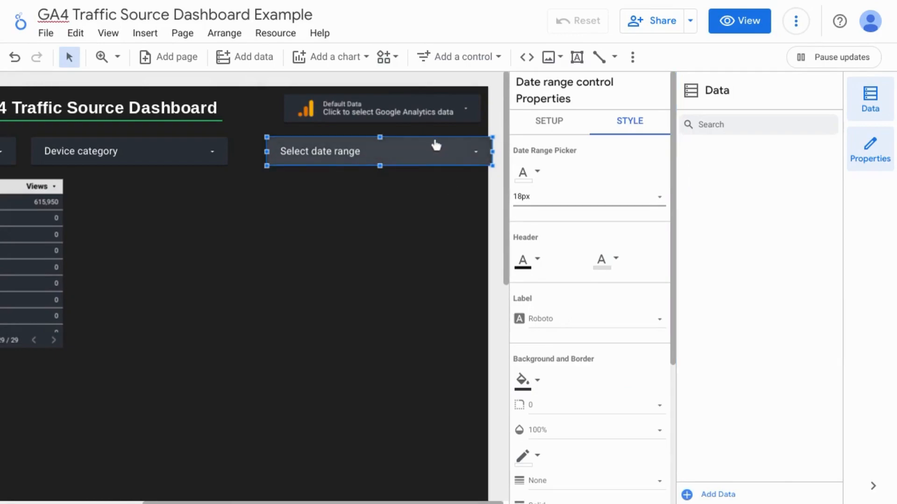
{"action": "left_click_drag", "start_coordinate": [436, 146], "coordinate": [423, 144]}
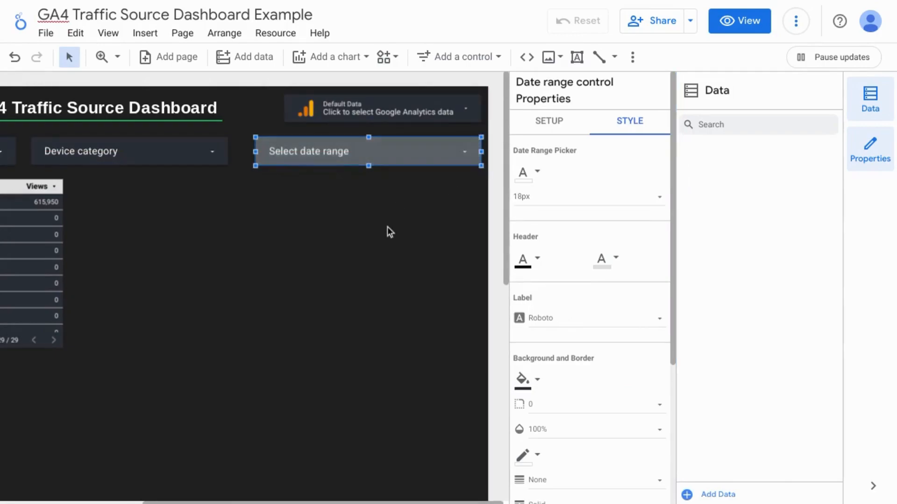
{"action": "scroll", "coordinate": [387, 229], "scroll_direction": "left", "scroll_amount": 4}
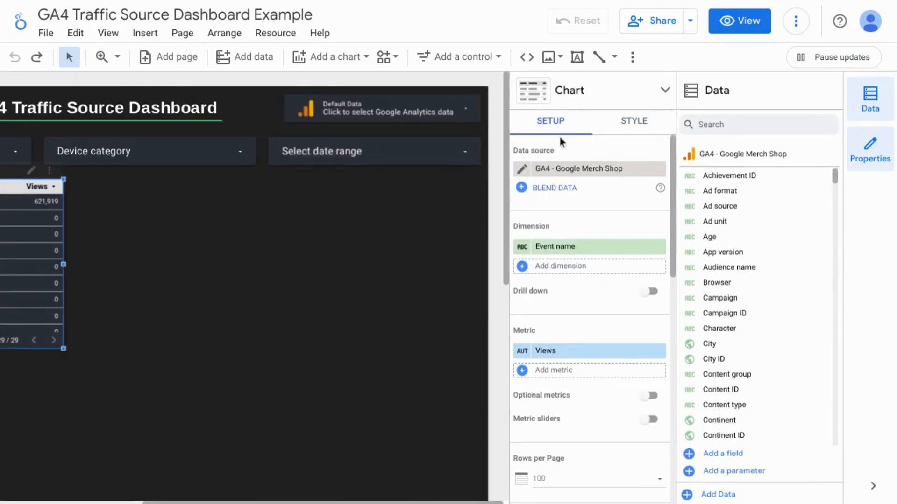
- Hide the data fields pane and zoom the report page to fit the width
{"action": "left_click", "coordinate": [870, 108]}
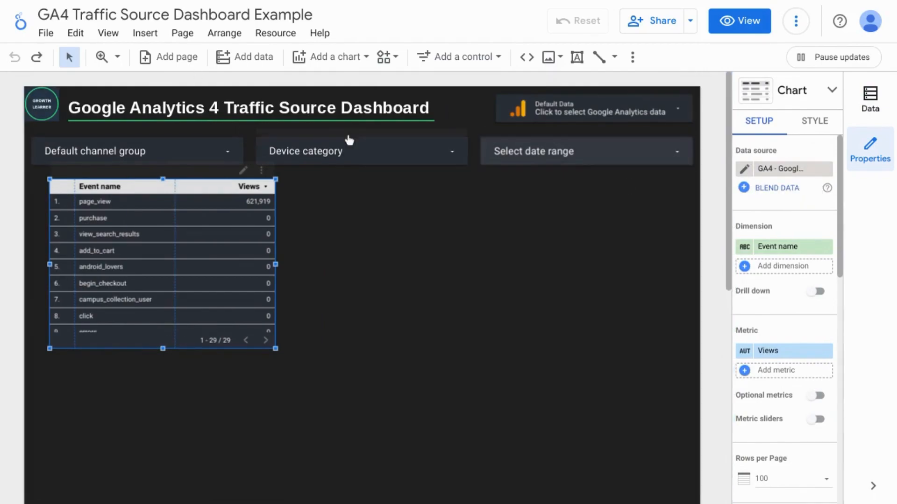
{"action": "left_click", "coordinate": [117, 57]}
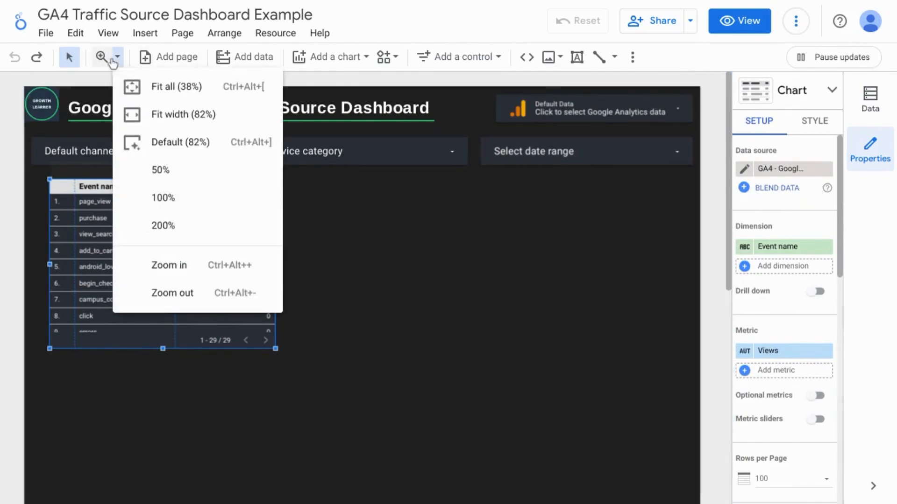
{"action": "left_click", "coordinate": [163, 117]}
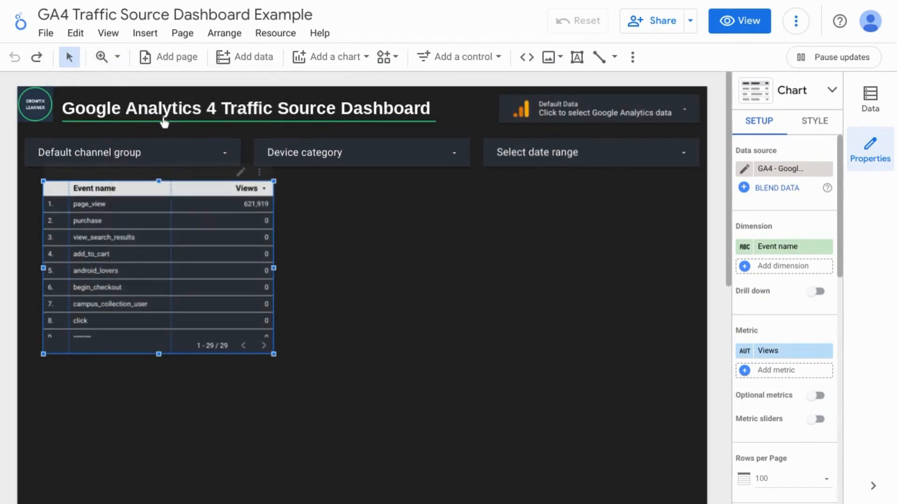
- Set the date range control's default date range to Last 30 days
{"action": "left_click", "coordinate": [504, 141]}
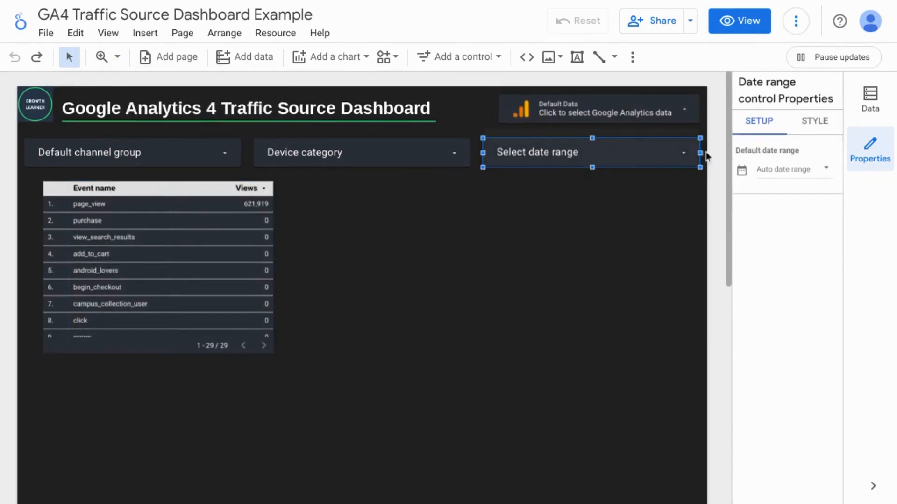
{"action": "left_click", "coordinate": [812, 168]}
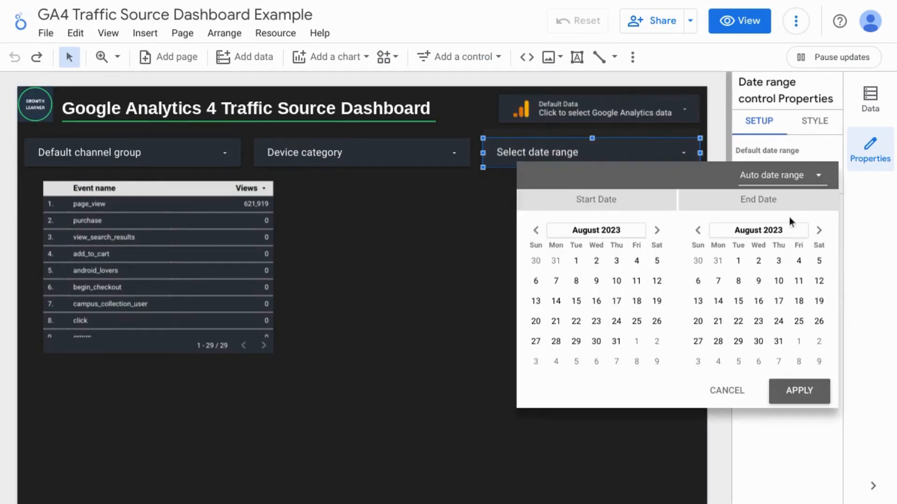
{"action": "left_click", "coordinate": [809, 179]}
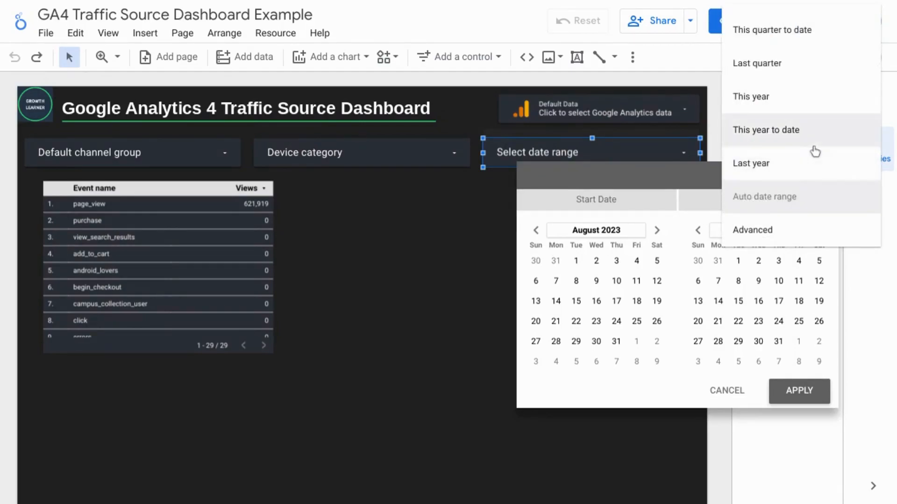
{"action": "scroll", "coordinate": [814, 159], "scroll_direction": "up", "scroll_amount": 5}
{"action": "scroll", "coordinate": [813, 151], "scroll_direction": "up", "scroll_amount": 5}
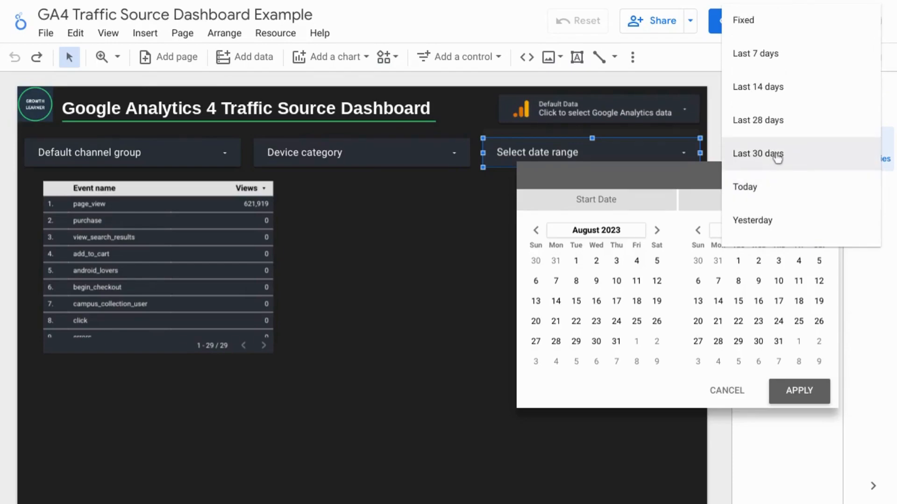
{"action": "left_click", "coordinate": [776, 156]}
{"action": "left_click", "coordinate": [803, 396]}
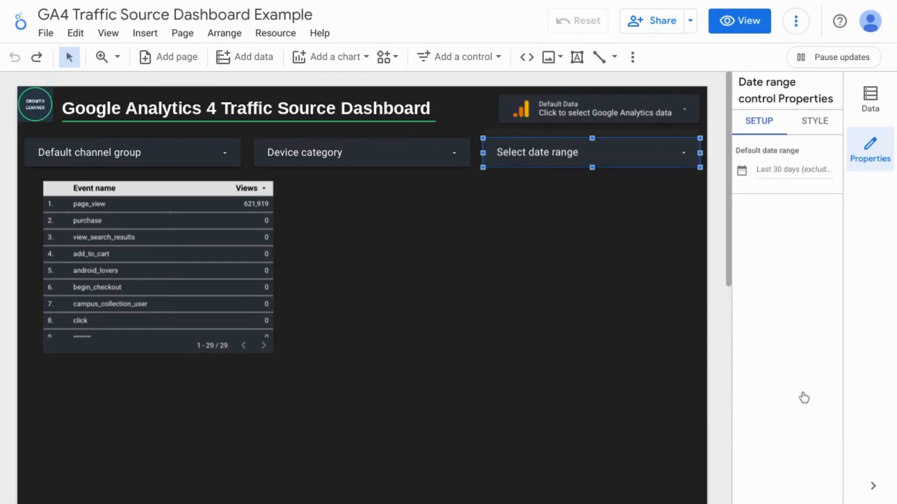
- Move the event table lower on the page and insert an enlarged scorecard below the default channel group filter
{"action": "left_click", "coordinate": [119, 184]}
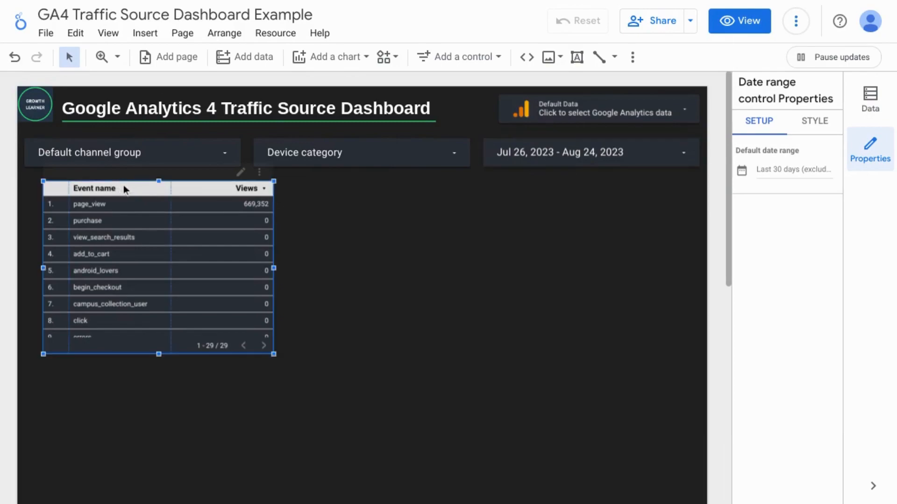
{"action": "left_click_drag", "start_coordinate": [123, 185], "coordinate": [113, 367]}
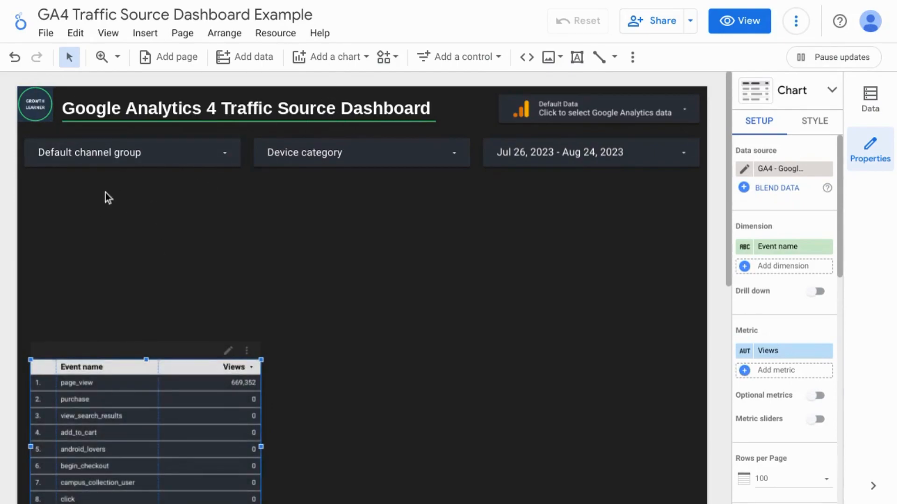
{"action": "left_click", "coordinate": [333, 57]}
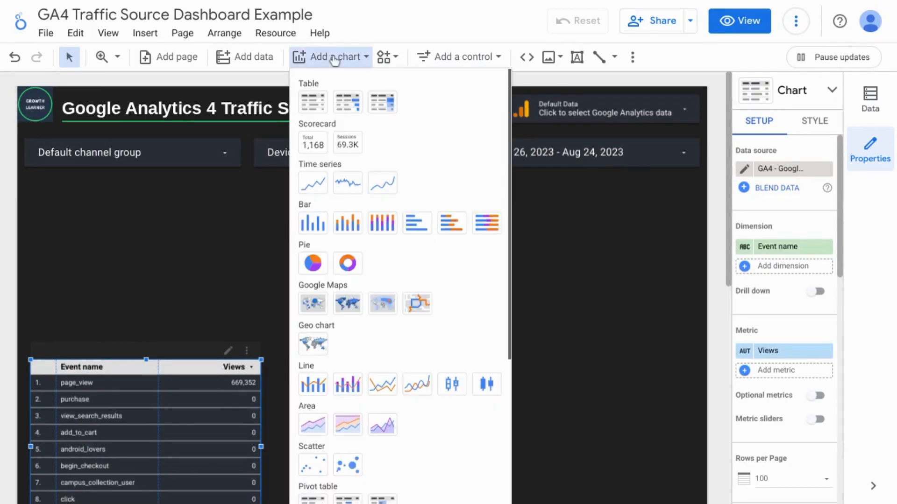
{"action": "left_click", "coordinate": [313, 149]}
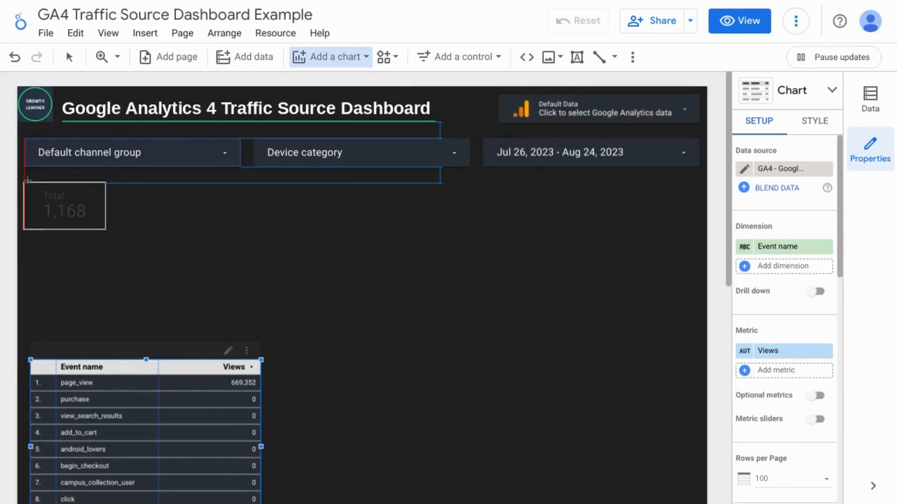
{"action": "left_click", "coordinate": [27, 180]}
{"action": "left_click_drag", "start_coordinate": [47, 192], "coordinate": [192, 256]}
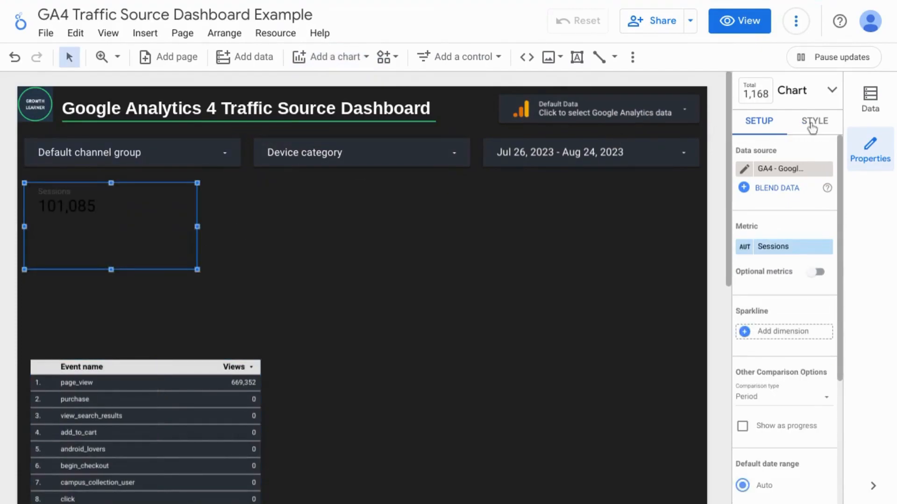
- Set the scorecard's label color to the white theme color and its label font size to 36px
{"action": "left_click", "coordinate": [813, 127]}
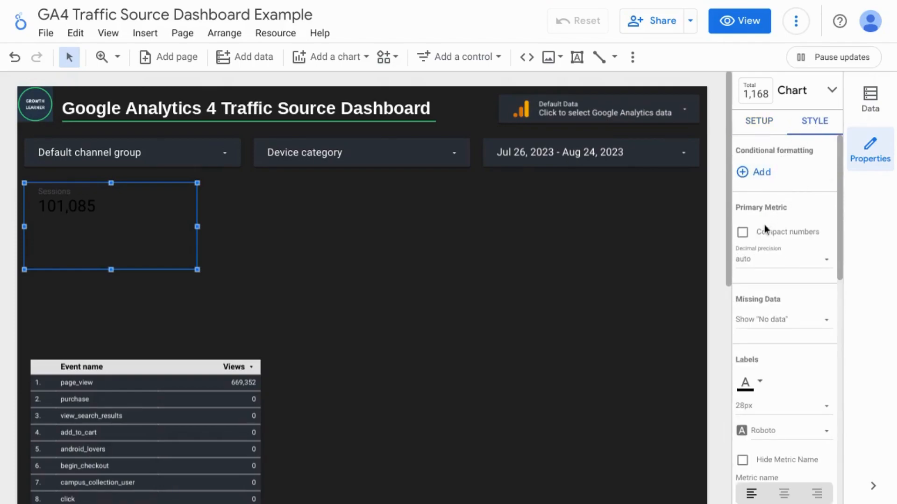
{"action": "scroll", "coordinate": [765, 225], "scroll_direction": "down", "scroll_amount": 2}
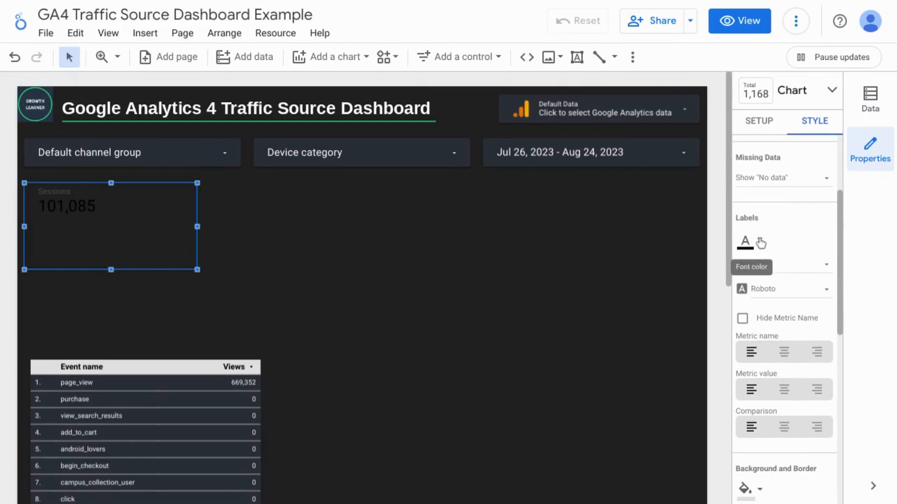
{"action": "left_click", "coordinate": [760, 243]}
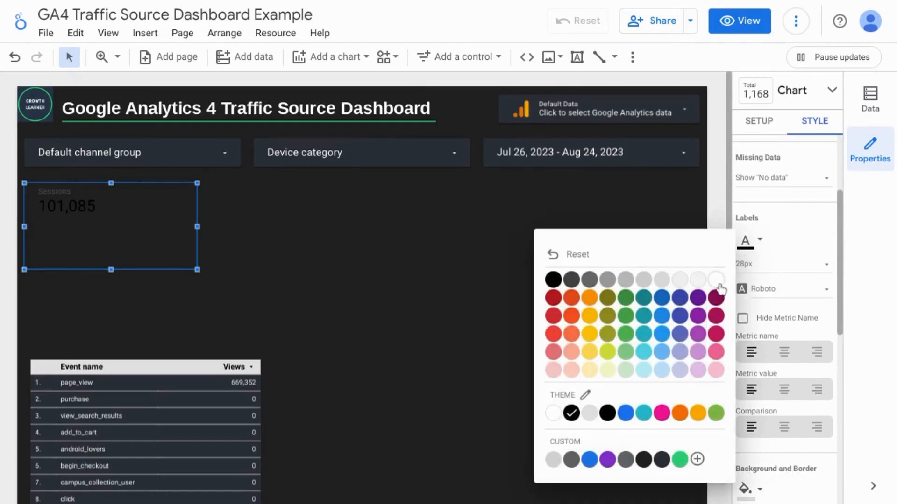
{"action": "left_click", "coordinate": [554, 413]}
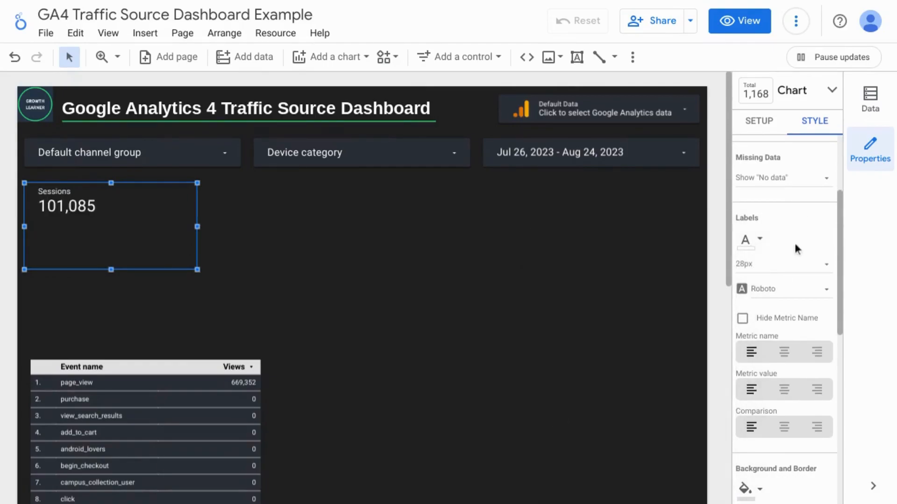
{"action": "left_click", "coordinate": [794, 267]}
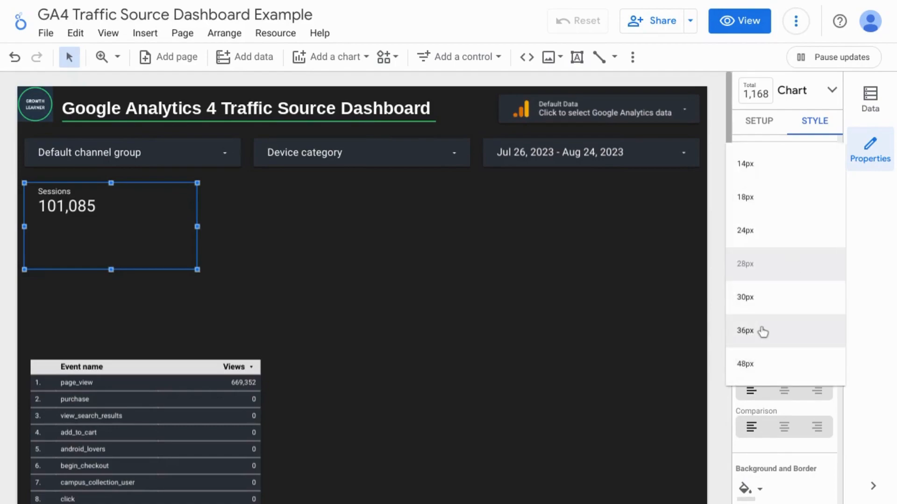
{"action": "left_click", "coordinate": [762, 331]}
- Set the scorecard's background to the dark custom color used by the filter controls
{"action": "scroll", "coordinate": [777, 255], "scroll_direction": "down", "scroll_amount": 3}
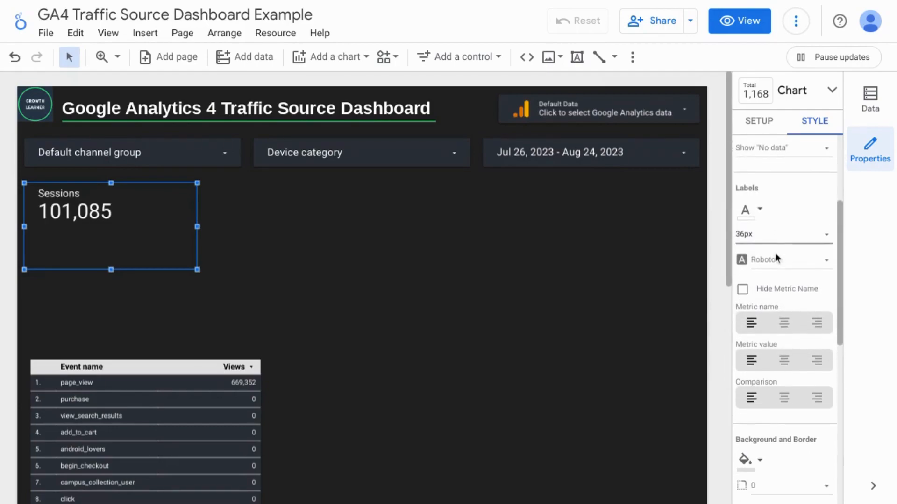
{"action": "scroll", "coordinate": [777, 257], "scroll_direction": "down", "scroll_amount": 3}
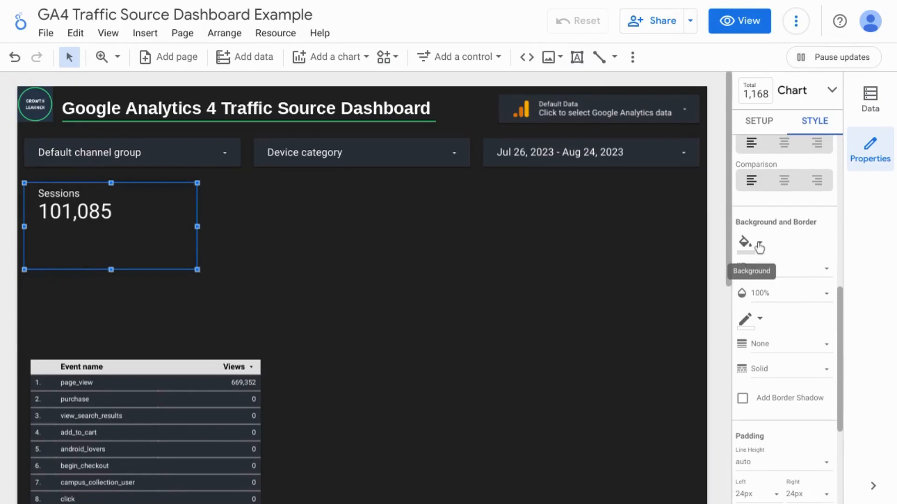
{"action": "left_click", "coordinate": [759, 247]}
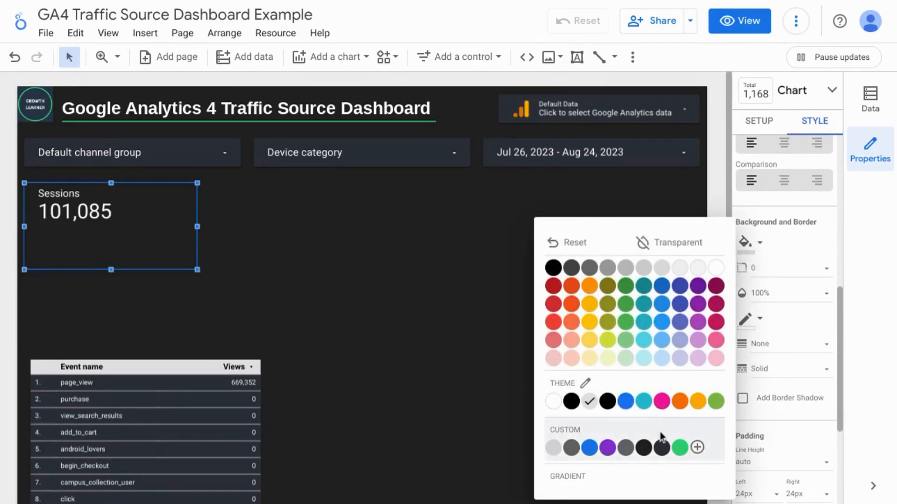
{"action": "left_click", "coordinate": [661, 449]}
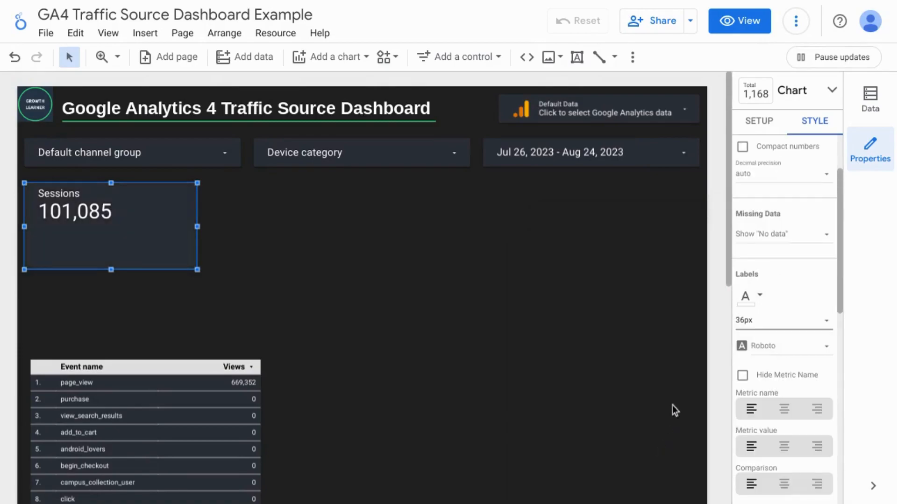
- Give the scorecard a border radius of 3 and a white border with weight 1
{"action": "scroll", "coordinate": [776, 336], "scroll_direction": "down", "scroll_amount": 5}
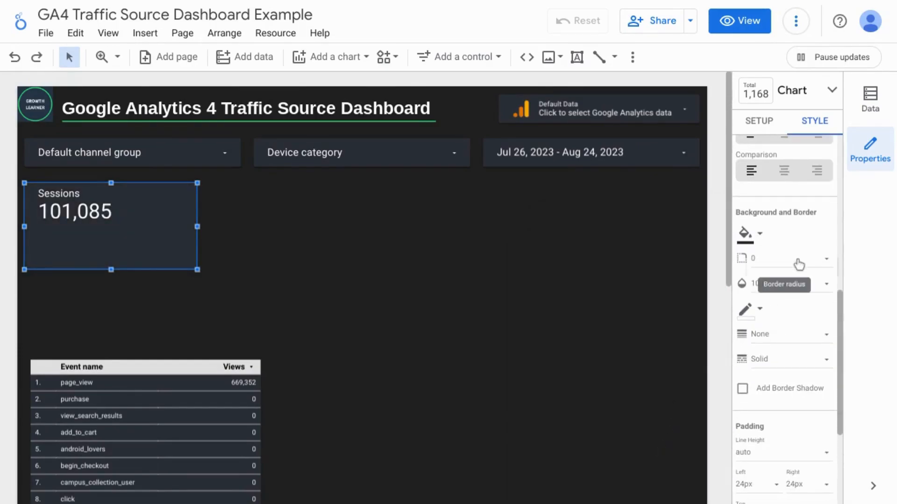
{"action": "left_click", "coordinate": [799, 264]}
{"action": "left_click", "coordinate": [761, 360]}
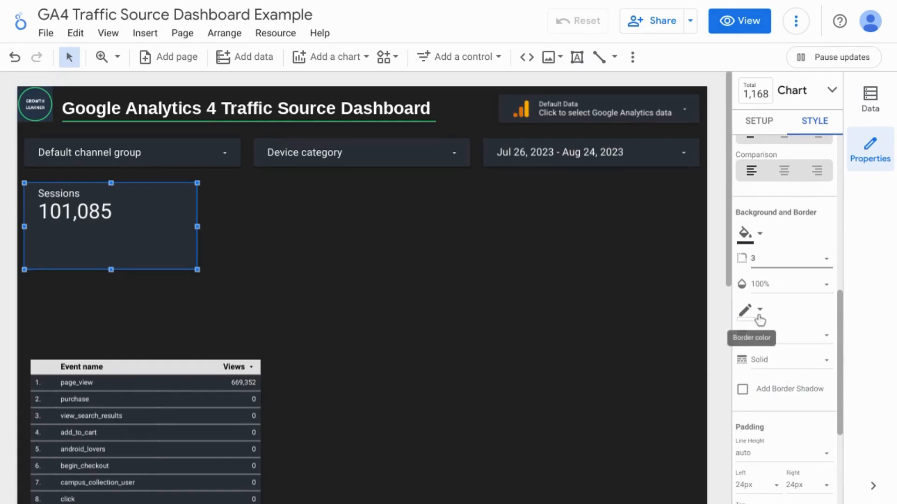
{"action": "left_click", "coordinate": [759, 318]}
{"action": "left_click", "coordinate": [553, 429]}
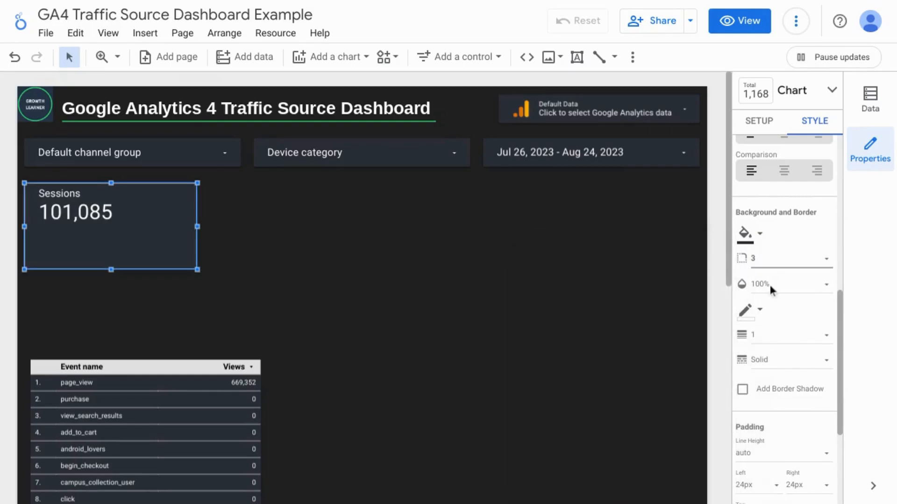
- Set the scorecard's comparison date range to Previous year
{"action": "left_click", "coordinate": [756, 131]}
{"action": "scroll", "coordinate": [766, 233], "scroll_direction": "up", "scroll_amount": 2}
{"action": "scroll", "coordinate": [766, 234], "scroll_direction": "down", "scroll_amount": 2}
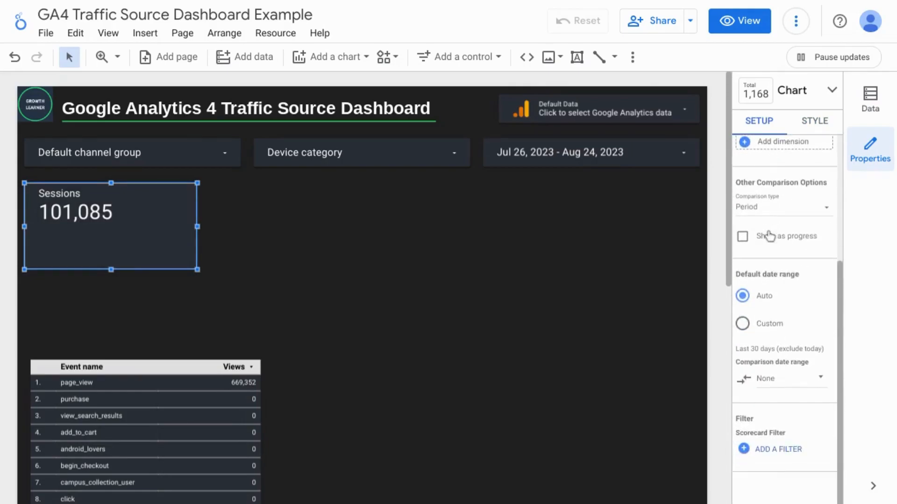
{"action": "left_click", "coordinate": [778, 383]}
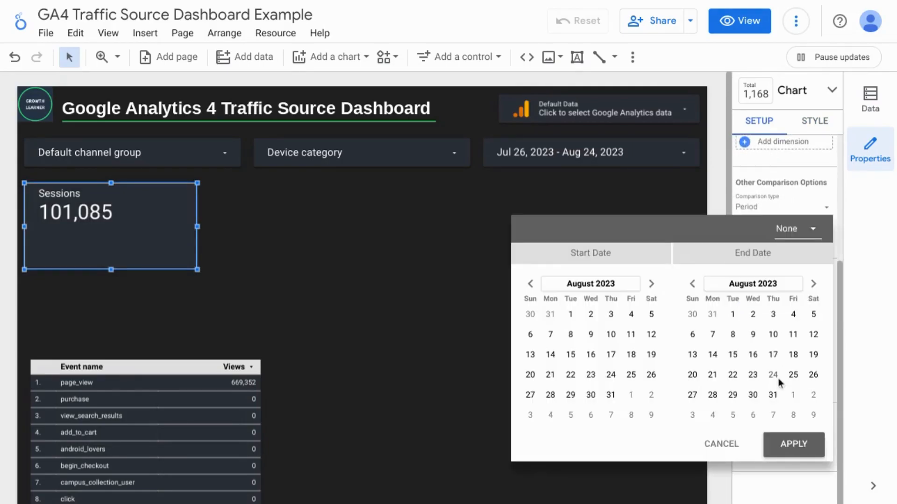
{"action": "left_click", "coordinate": [818, 231]}
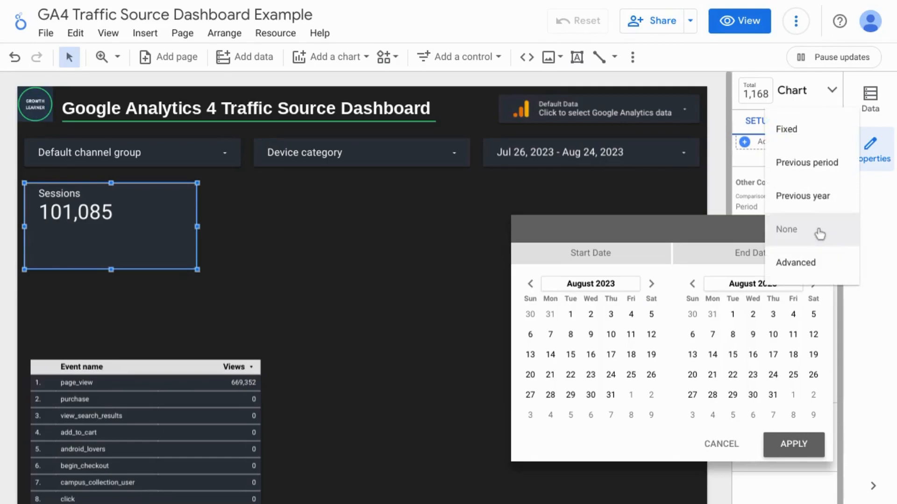
{"action": "left_click", "coordinate": [803, 198]}
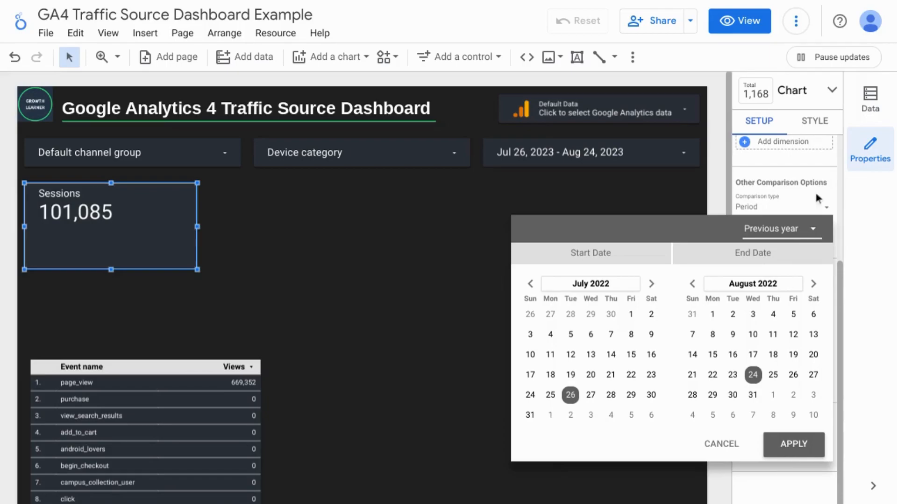
{"action": "left_click", "coordinate": [807, 449]}
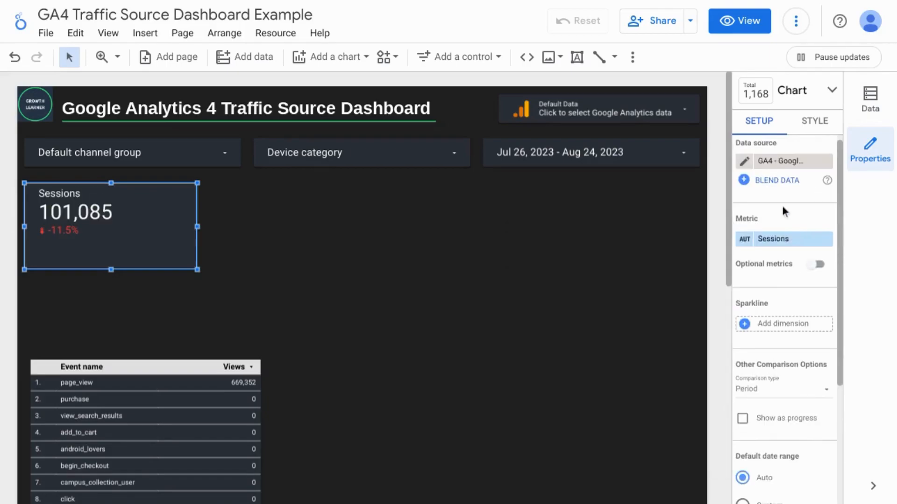
- Add Date as the scorecard's sparkline dimension
{"action": "scroll", "coordinate": [783, 212], "scroll_direction": "up", "scroll_amount": 1}
{"action": "left_click", "coordinate": [778, 332]}
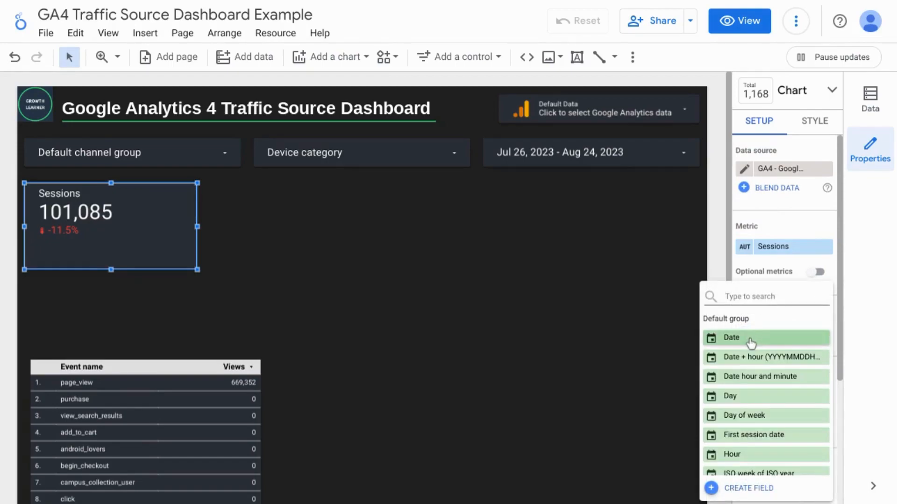
{"action": "left_click", "coordinate": [750, 341]}
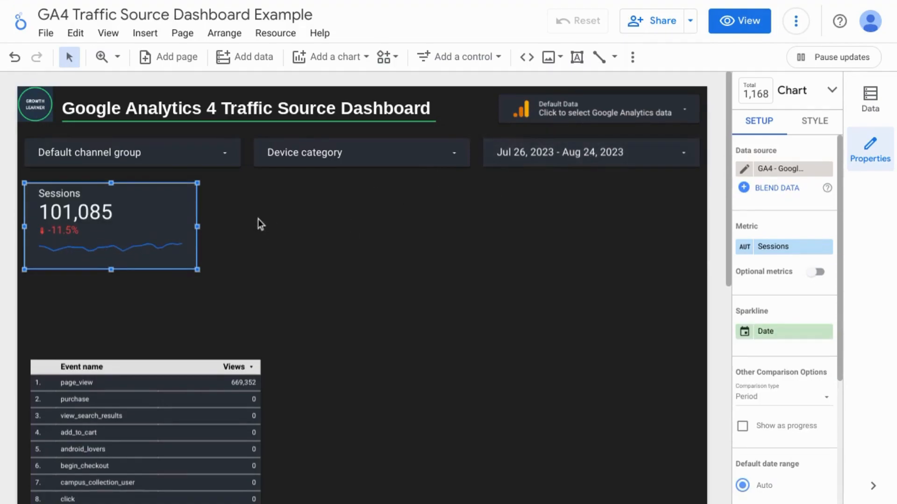
- Shrink the Sessions scorecard and place a duplicate of it directly to its right, aligned in the same row
{"action": "left_click", "coordinate": [258, 220]}
{"action": "left_click", "coordinate": [186, 227]}
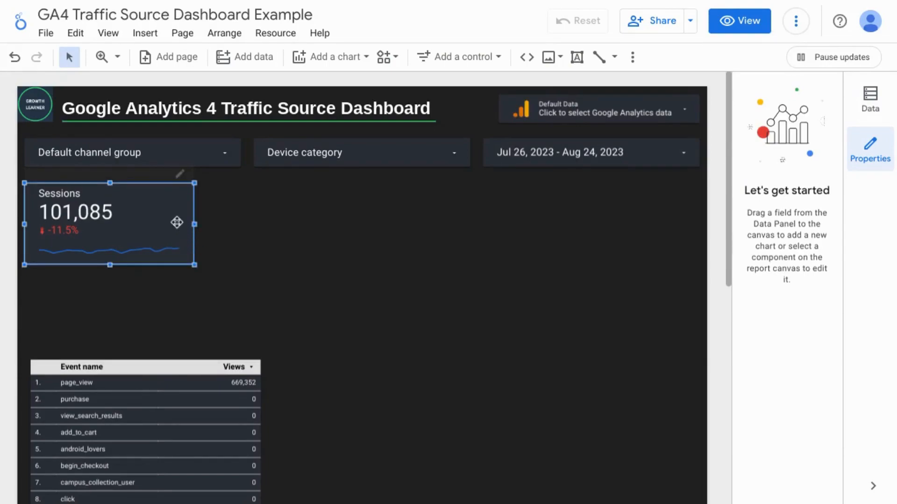
{"action": "left_click_drag", "start_coordinate": [195, 264], "coordinate": [157, 265]}
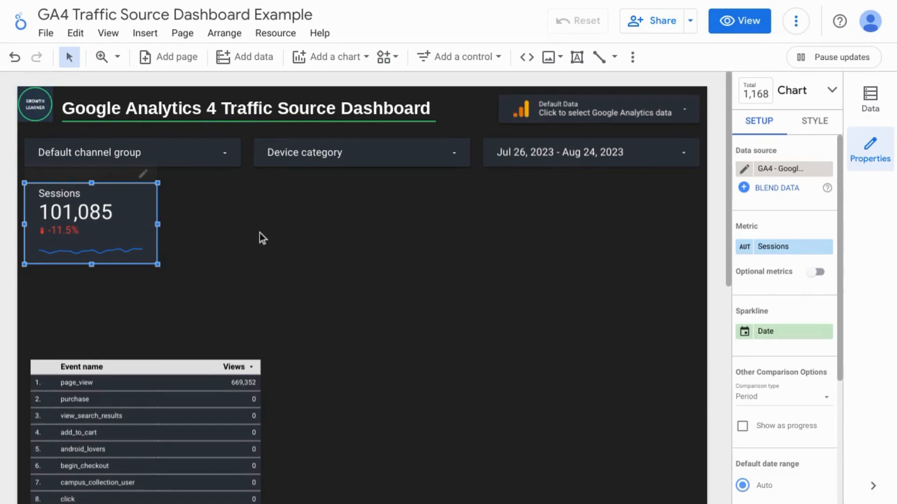
{"action": "key", "text": "ctrl+d"}
{"action": "left_click_drag", "start_coordinate": [147, 210], "coordinate": [282, 196]}
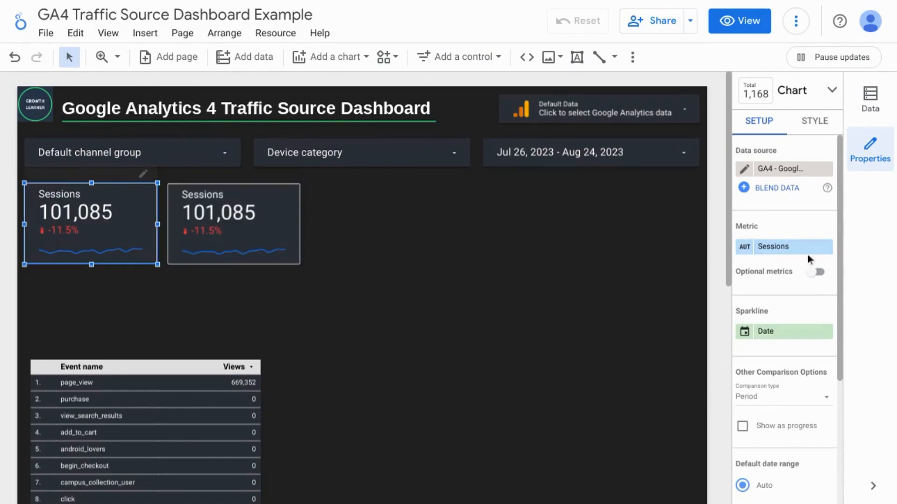
- Change the first scorecard's metric to Total users
{"action": "left_click", "coordinate": [784, 248]}
{"action": "type", "text": "users"}
{"action": "scroll", "coordinate": [772, 327], "scroll_direction": "down", "scroll_amount": 1}
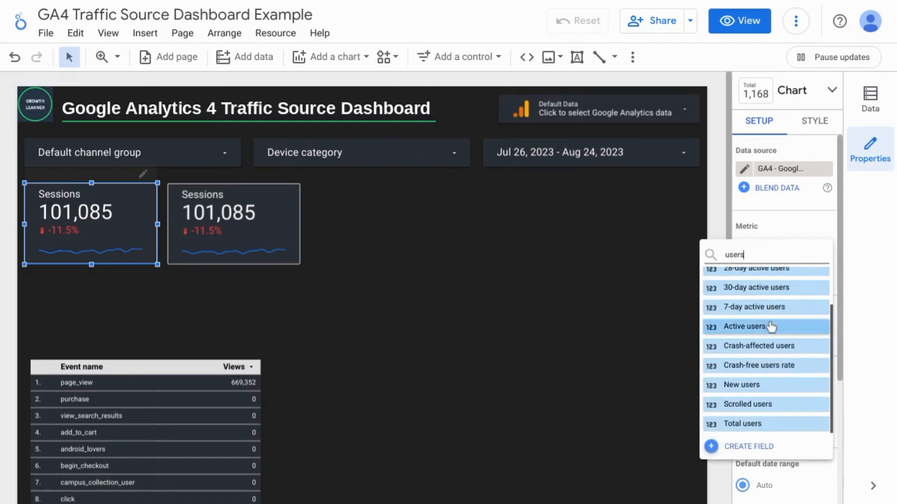
{"action": "left_click", "coordinate": [747, 424]}
- Copy the Sessions scorecard into a third position in the row and set the copy's metric to Engagement rate
{"action": "left_click", "coordinate": [274, 210]}
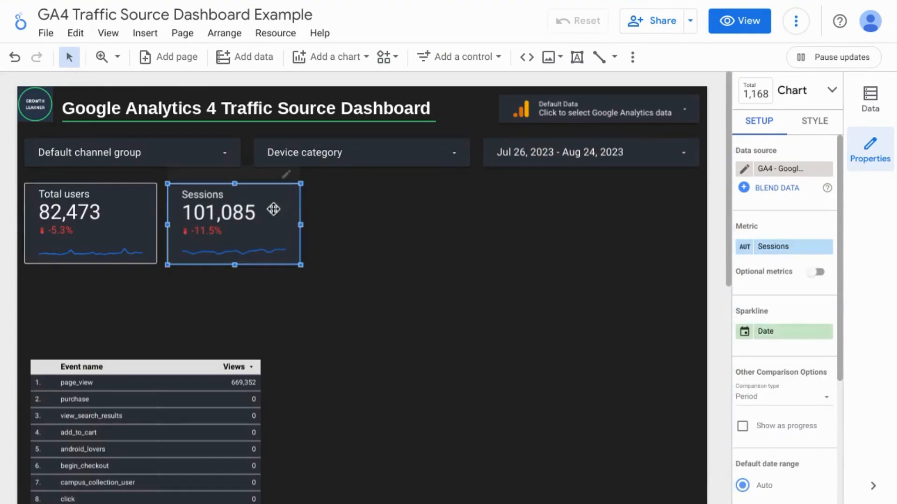
{"action": "key", "text": "ctrl+v"}
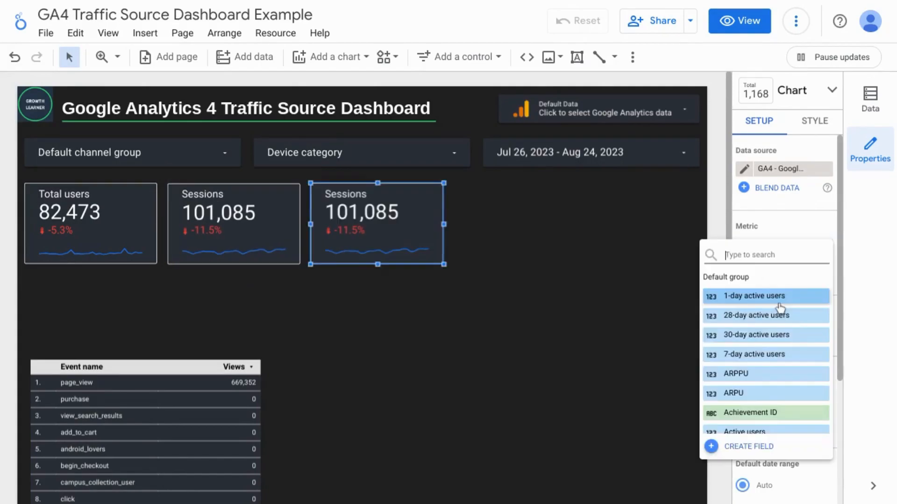
{"action": "type", "text": "engage"}
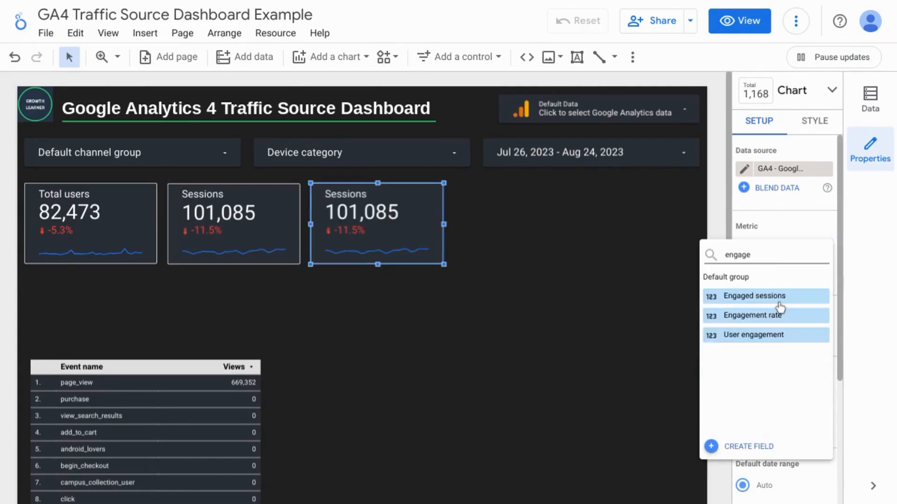
{"action": "left_click", "coordinate": [756, 317]}
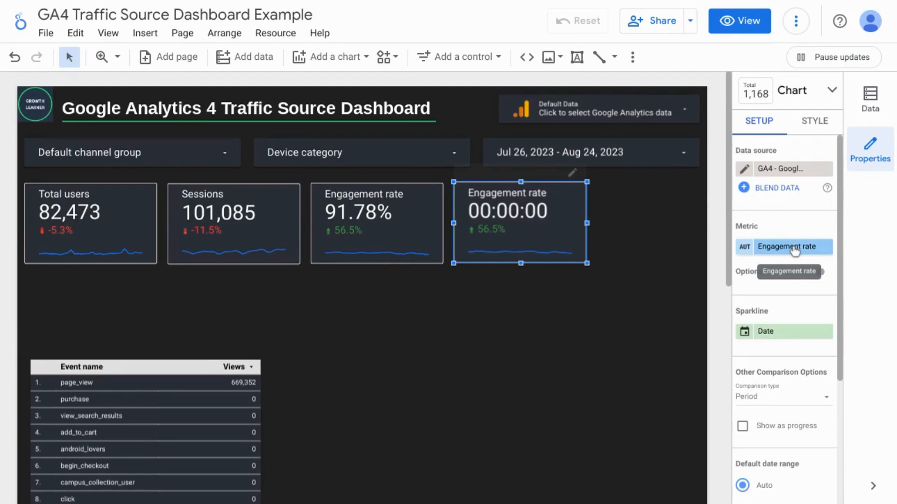
- Create a calculated metric for the fourth scorecard named Avg. Engagement Time with the formula User engagement / Sessions
{"action": "left_click", "coordinate": [794, 250]}
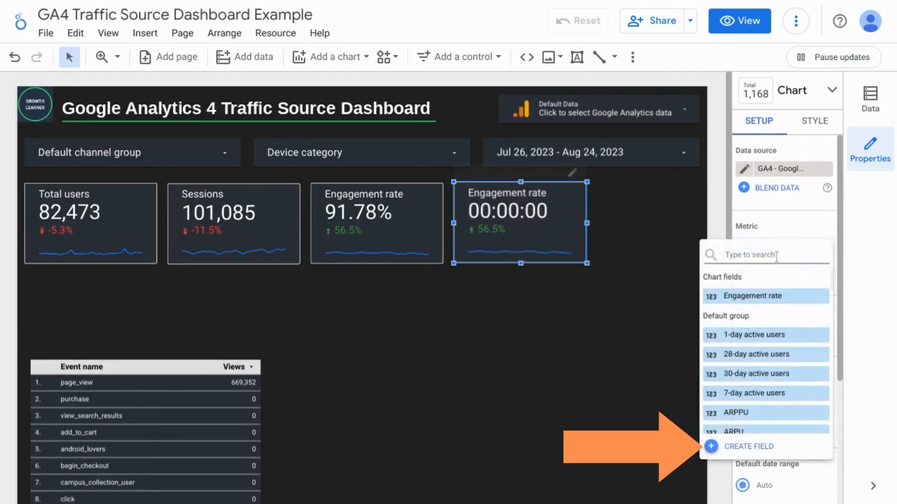
{"action": "left_click", "coordinate": [749, 448]}
{"action": "type", "text": "Avg. Engagement Time"}
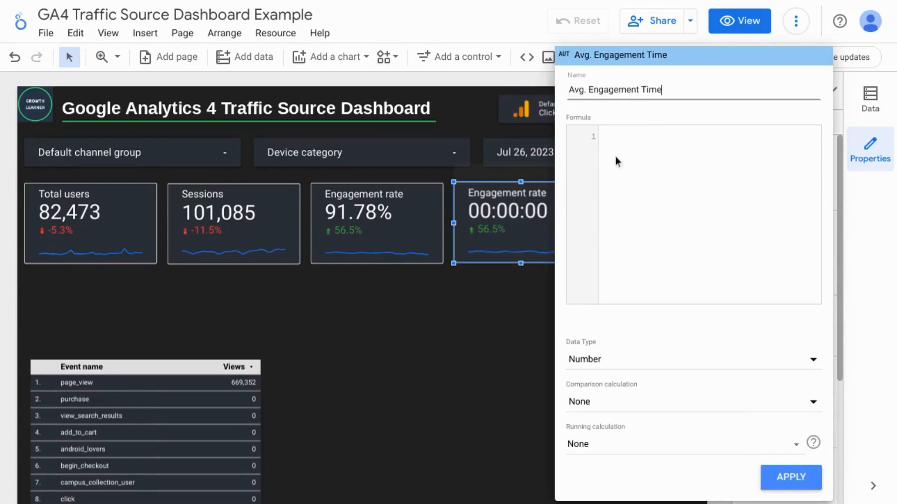
{"action": "left_click", "coordinate": [667, 150]}
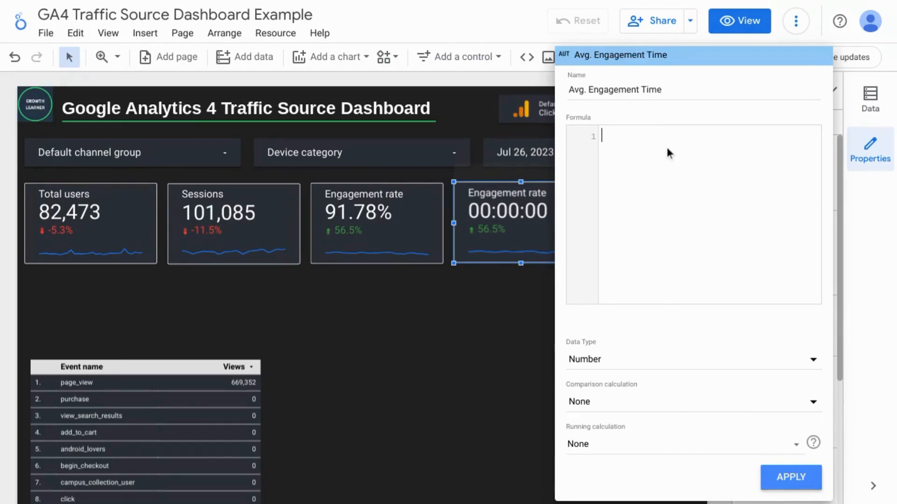
{"action": "type", "text": "user e"}
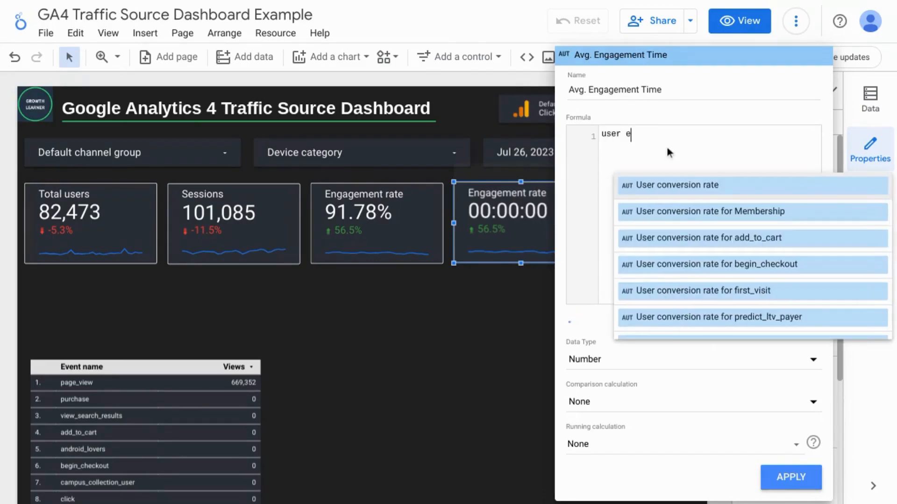
{"action": "type", "text": "n"}
{"action": "key", "text": "Return"}
{"action": "type", "text": "/session"}
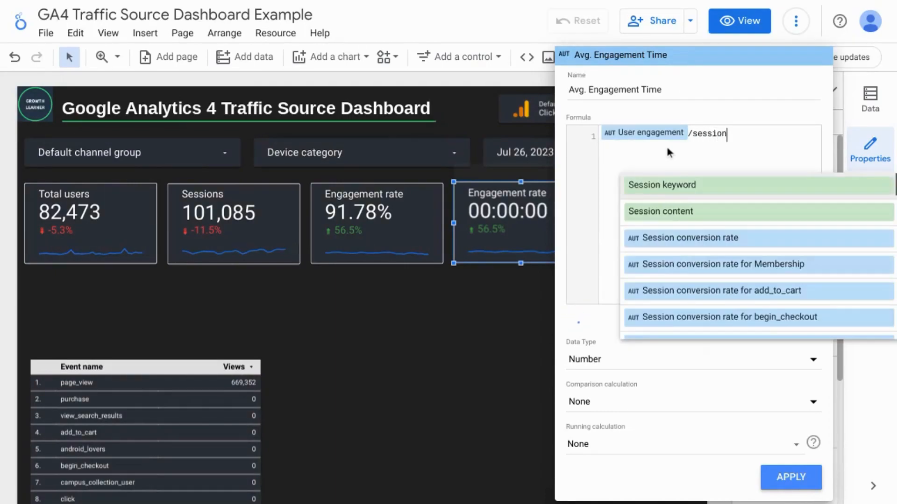
{"action": "type", "text": "s"}
- Give the Avg. Engagement Time field a numeric duration data type and apply it to the scorecard
{"action": "left_click", "coordinate": [638, 366]}
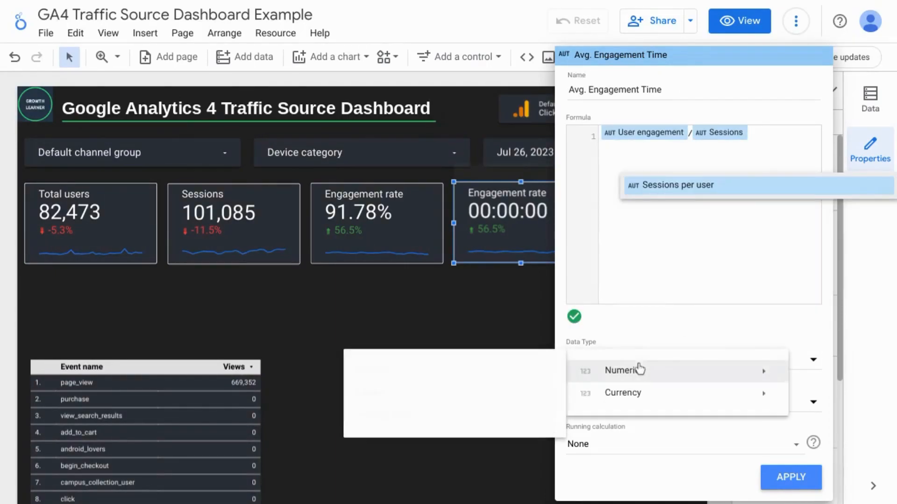
{"action": "left_click", "coordinate": [456, 417]}
{"action": "left_click", "coordinate": [787, 480]}
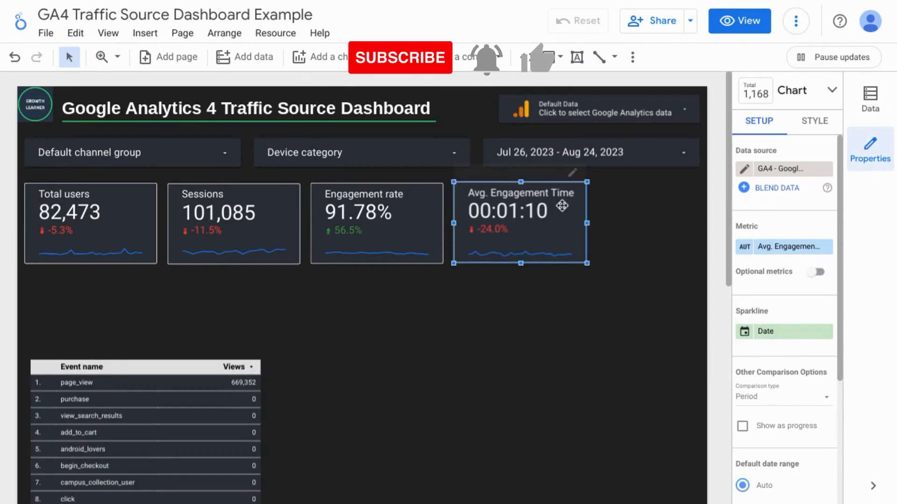
- Duplicate the Avg. Engagement Time scorecard, place the copy at the right end of the row, and set its metric to Conversions
{"action": "key", "text": "ctrl+d"}
{"action": "left_click_drag", "start_coordinate": [537, 218], "coordinate": [640, 209]}
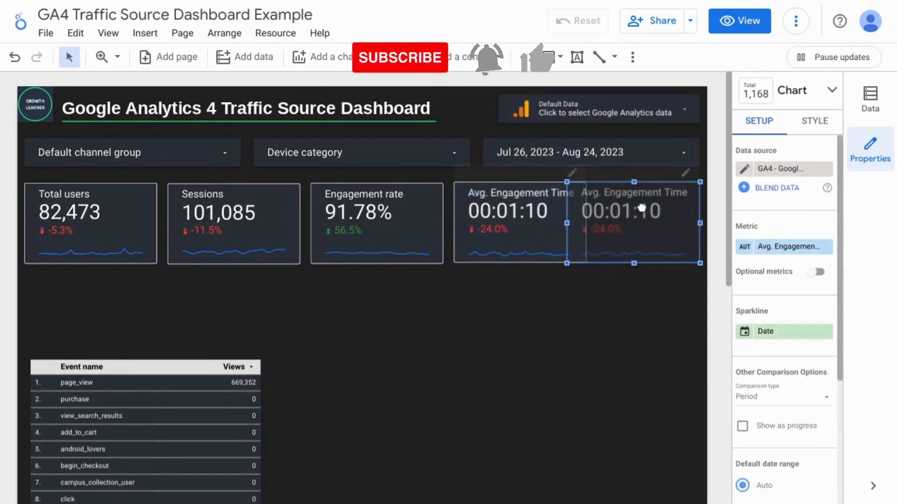
{"action": "left_click", "coordinate": [779, 248]}
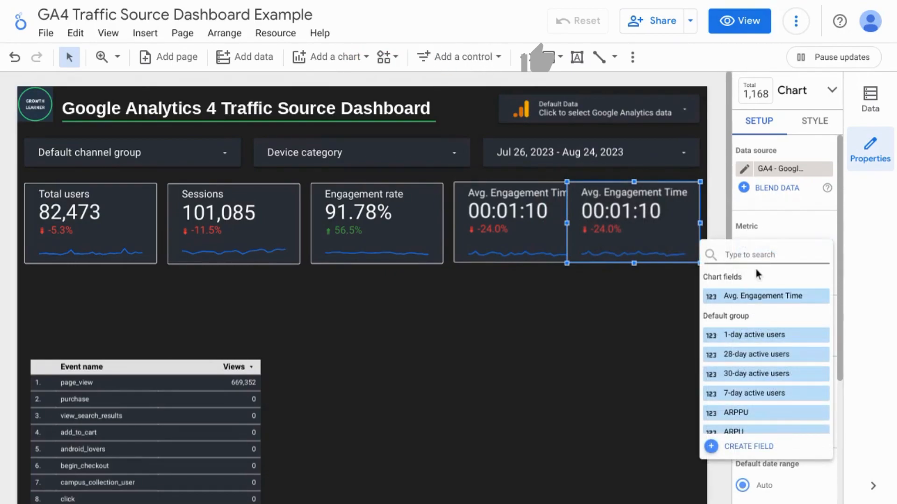
{"action": "type", "text": "conversion"}
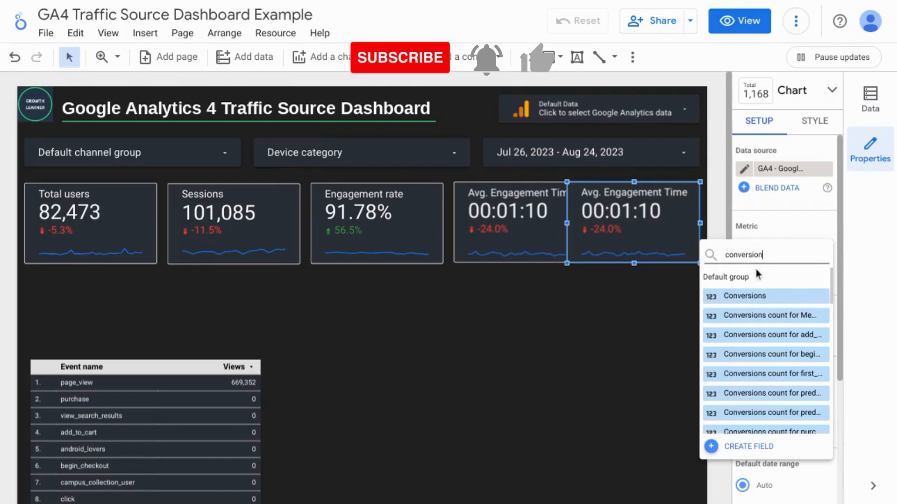
{"action": "left_click", "coordinate": [757, 294]}
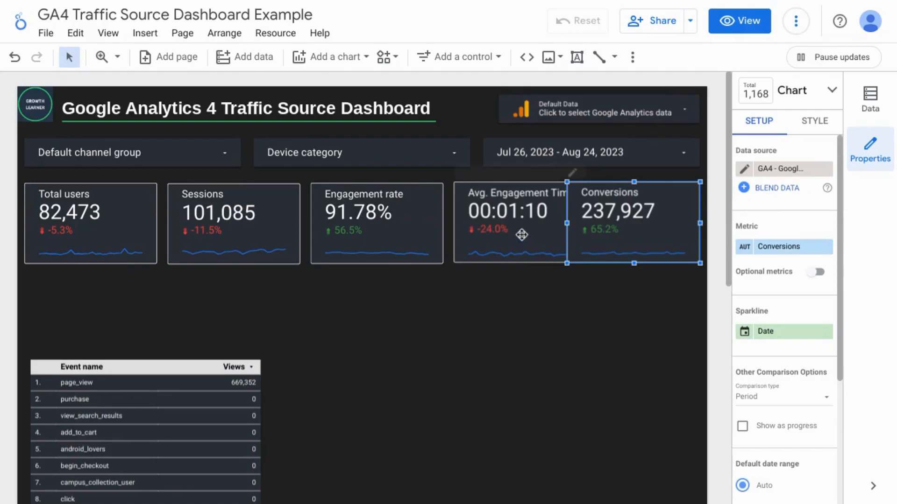
- Resize the five scorecards equally and space them evenly across the dashboard's width
{"action": "left_click", "coordinate": [490, 211]}
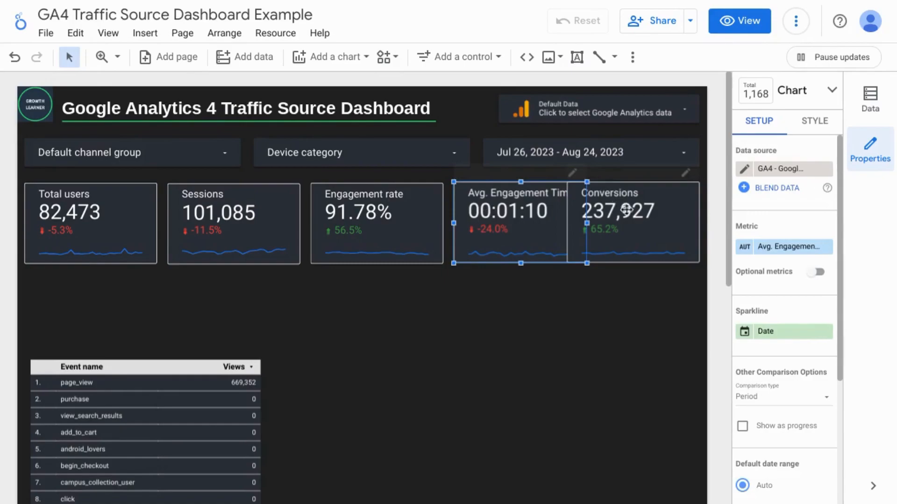
{"action": "left_click", "coordinate": [653, 215]}
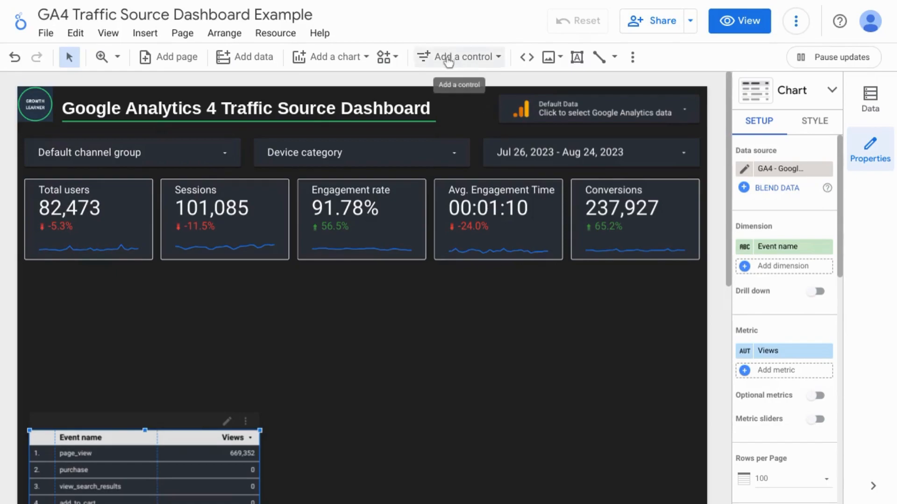
- Add a donut chart of Total users by Default channel group below the first scorecards and enable its cross-filtering
{"action": "left_click", "coordinate": [351, 58]}
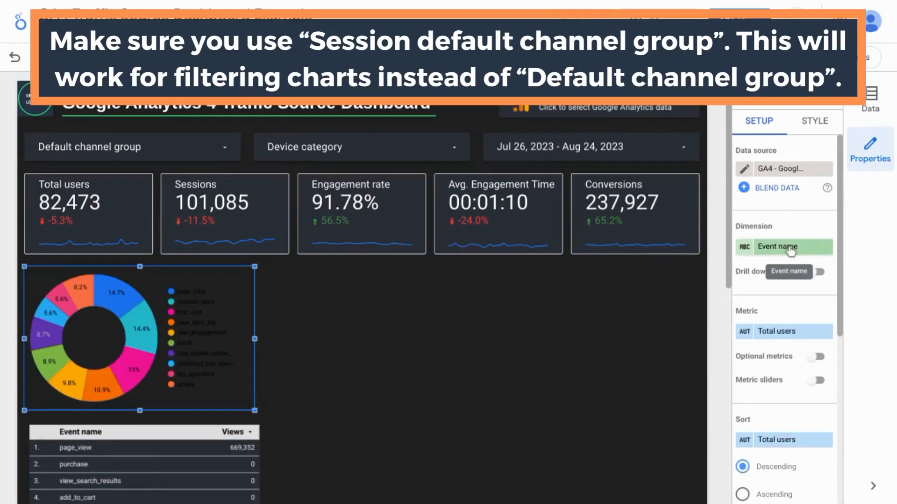
{"action": "left_click", "coordinate": [788, 246]}
{"action": "type", "text": "channel"}
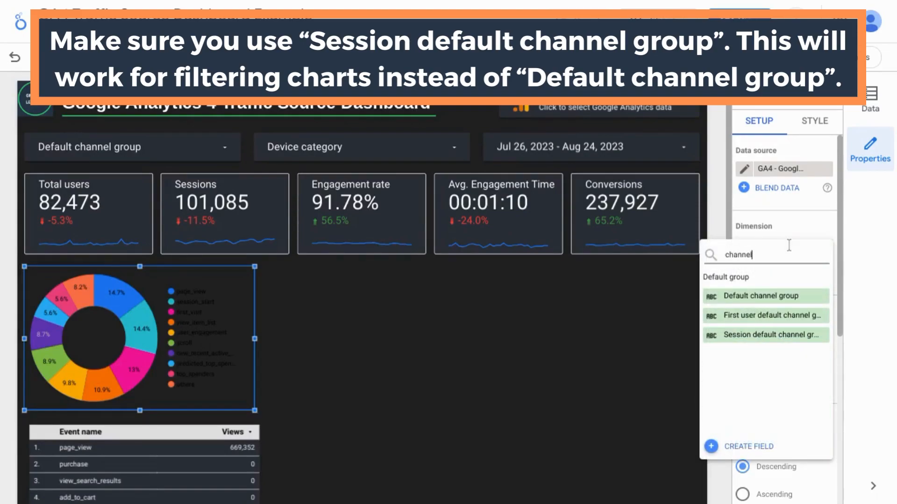
{"action": "left_click", "coordinate": [772, 293]}
{"action": "scroll", "coordinate": [772, 293], "scroll_direction": "down", "scroll_amount": 7}
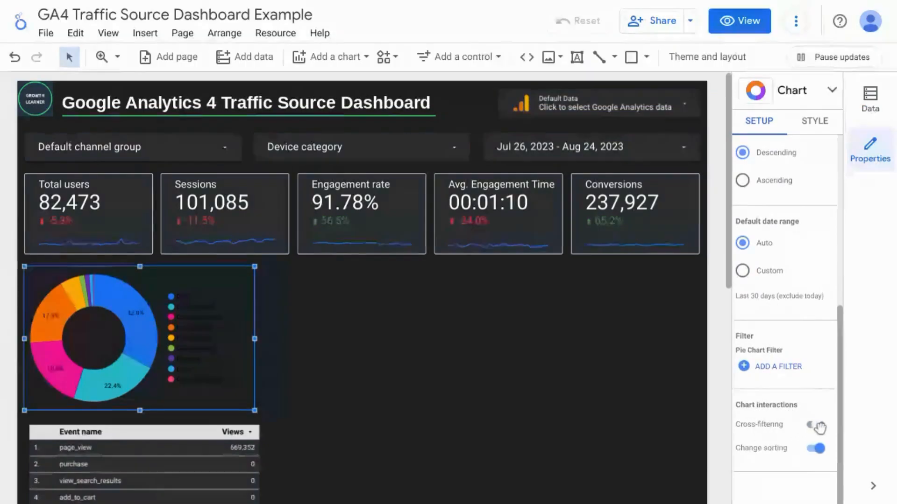
{"action": "mouse_move", "coordinate": [149, 328]}
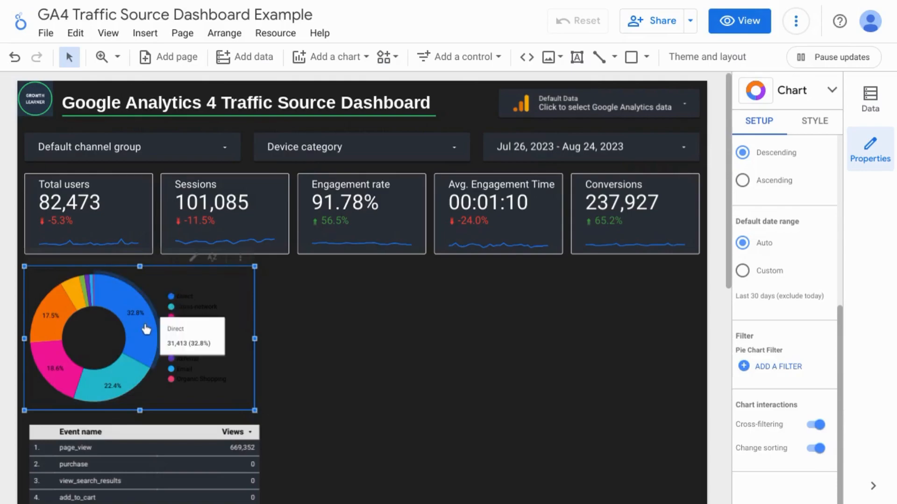
- Set the donut chart's legend text to white at 14px
{"action": "scroll", "coordinate": [272, 340], "scroll_direction": "down", "scroll_amount": 1}
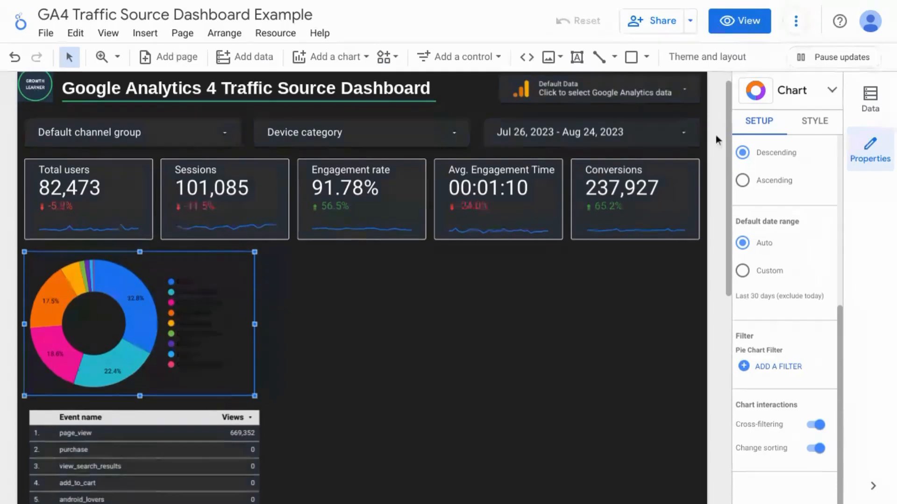
{"action": "left_click", "coordinate": [816, 119]}
{"action": "scroll", "coordinate": [801, 360], "scroll_direction": "down", "scroll_amount": 3}
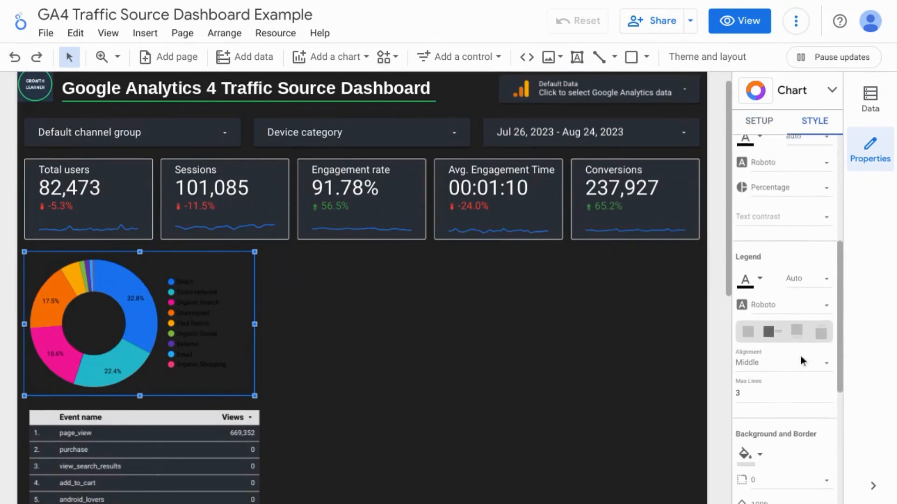
{"action": "left_click", "coordinate": [761, 273]}
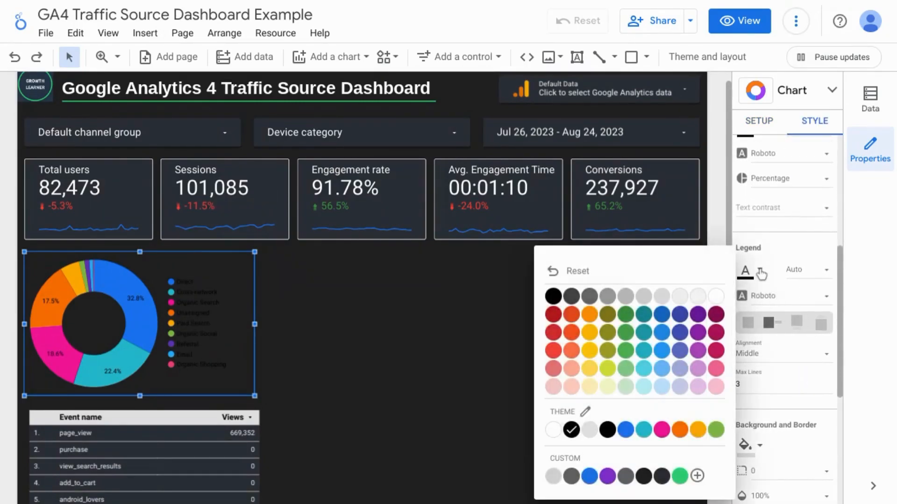
{"action": "left_click", "coordinate": [553, 430]}
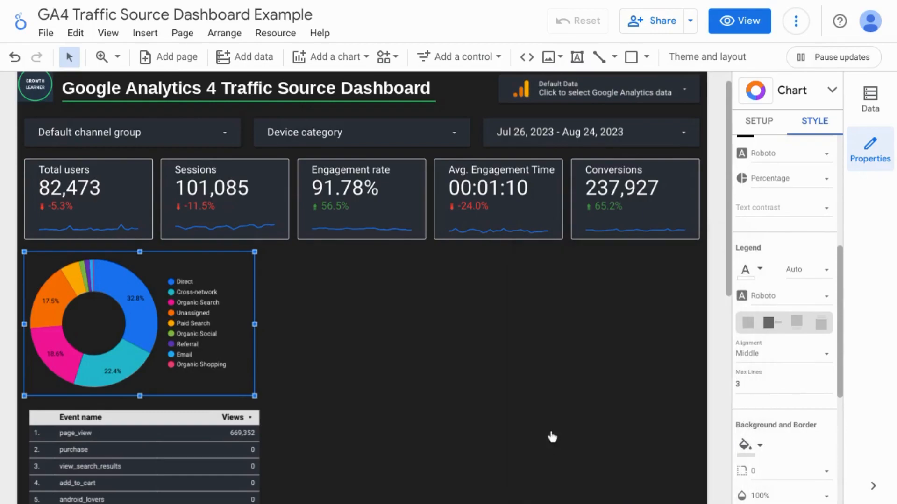
{"action": "left_click", "coordinate": [810, 313]}
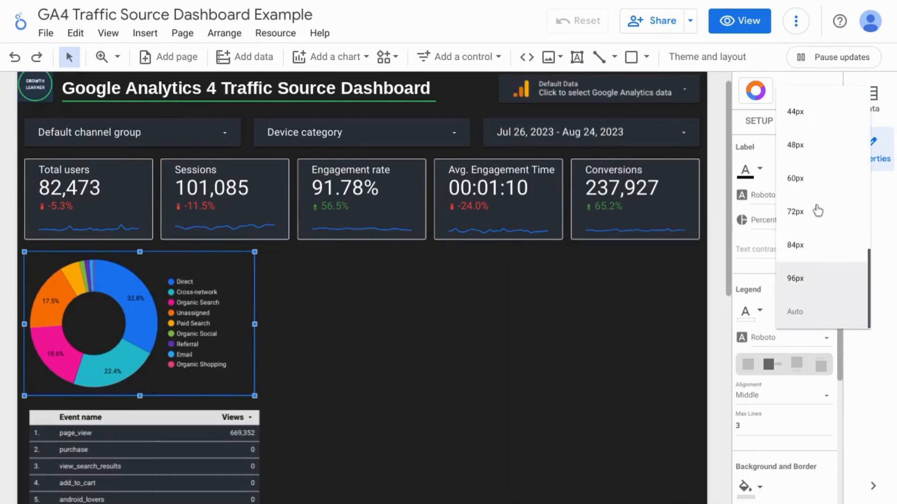
{"action": "scroll", "coordinate": [817, 210], "scroll_direction": "up", "scroll_amount": 2}
{"action": "scroll", "coordinate": [817, 210], "scroll_direction": "up", "scroll_amount": 8}
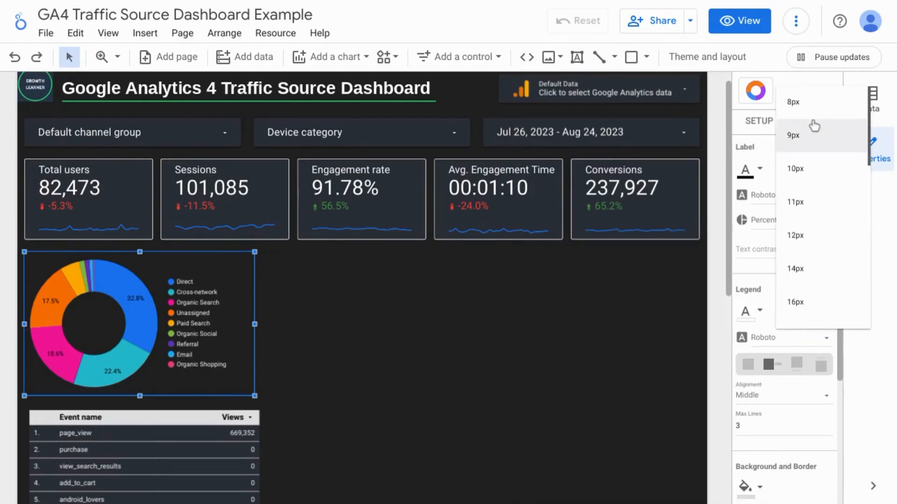
{"action": "left_click", "coordinate": [807, 269]}
- Move the donut chart and the event table down together to leave room for a heading beneath the scorecards
{"action": "scroll", "coordinate": [106, 327], "scroll_direction": "down", "scroll_amount": 2}
{"action": "left_click", "coordinate": [107, 327], "text": "shift"}
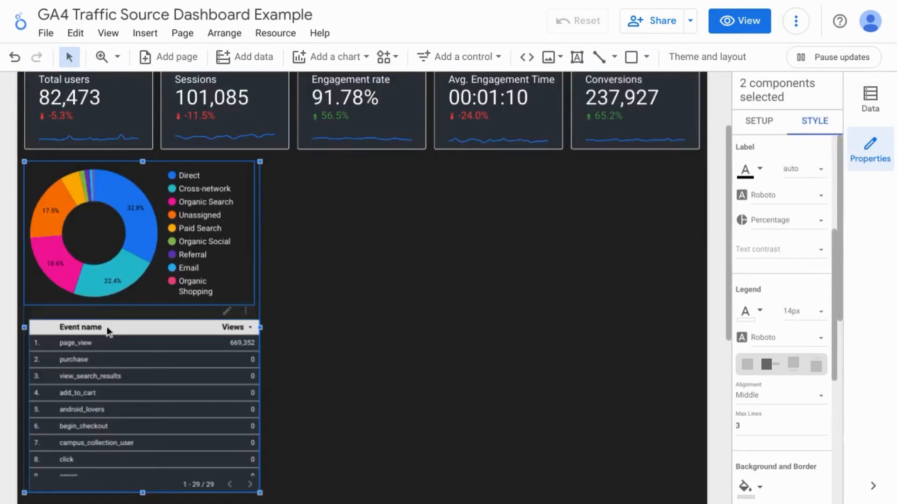
{"action": "left_click_drag", "start_coordinate": [106, 327], "coordinate": [106, 349]}
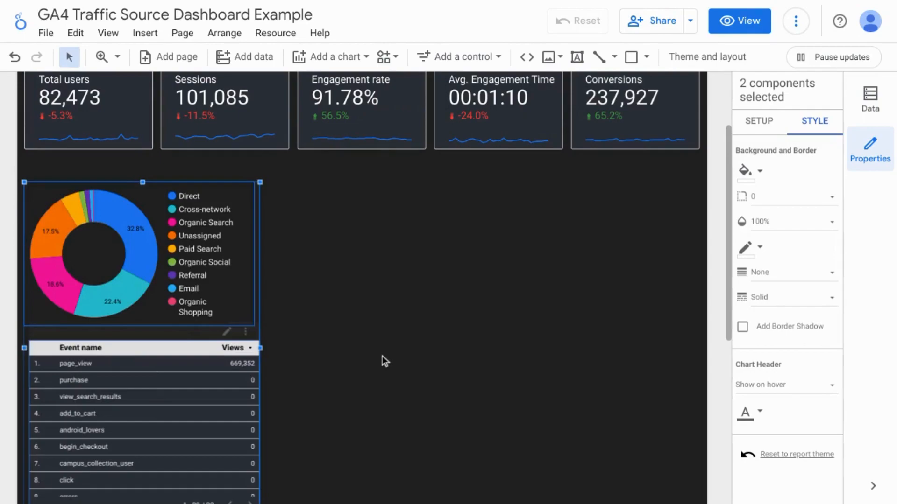
{"action": "left_click", "coordinate": [427, 256]}
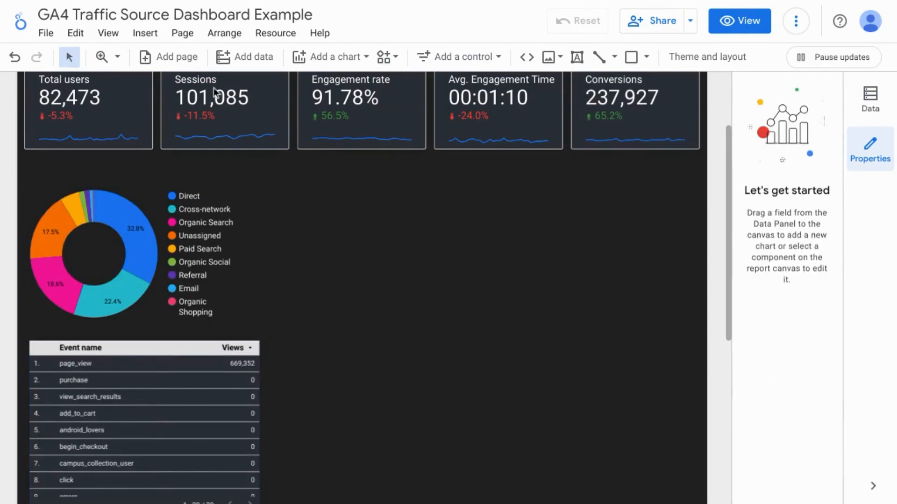
- Add a text box reading "Top Channels (Users)" directly above the donut chart
{"action": "left_click", "coordinate": [577, 58]}
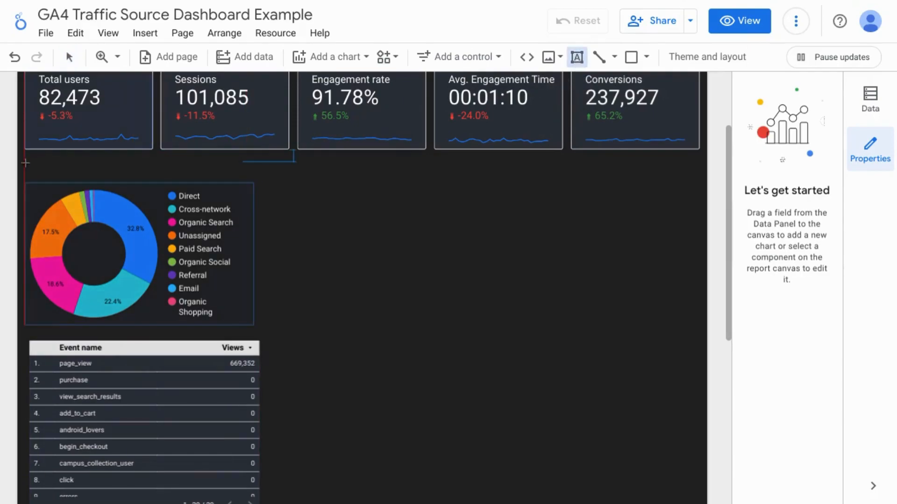
{"action": "left_click_drag", "start_coordinate": [56, 169], "coordinate": [186, 182]}
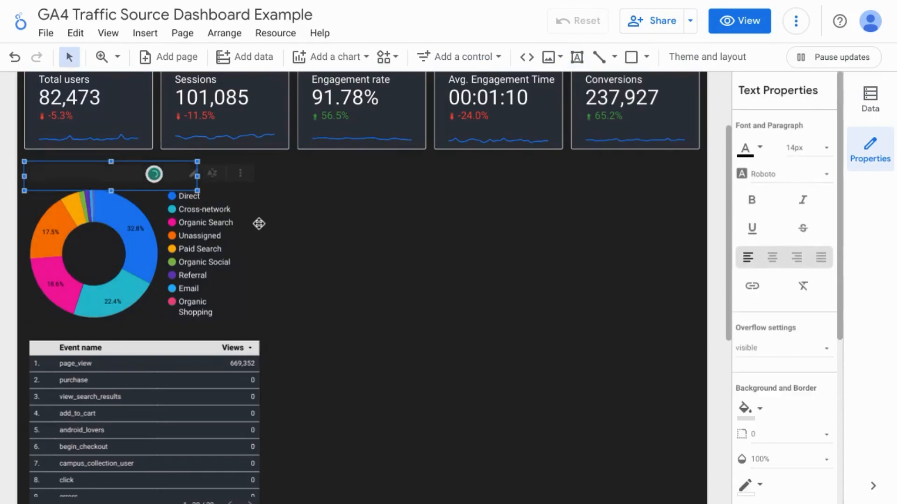
{"action": "type", "text": "Top Channels (Users"}
- Format the whole Top Channels (Users) heading as 18px white text
{"action": "key", "text": "ctrl+a"}
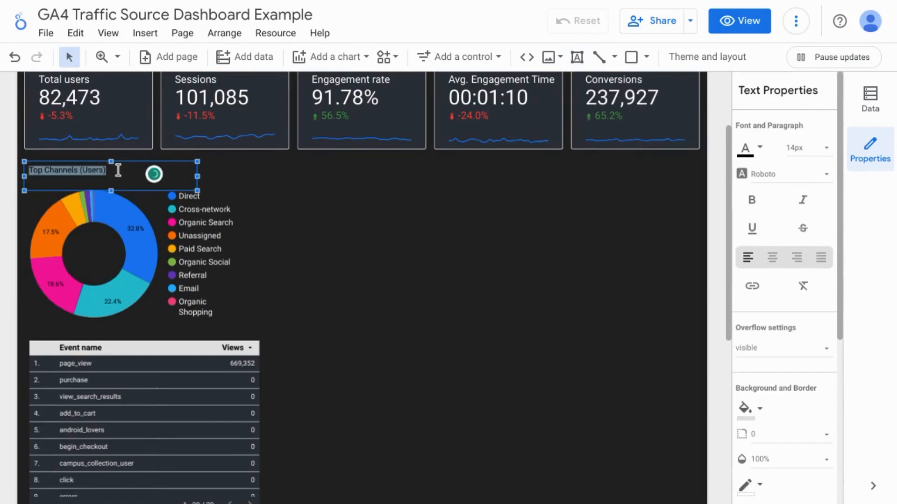
{"action": "left_click", "coordinate": [812, 155]}
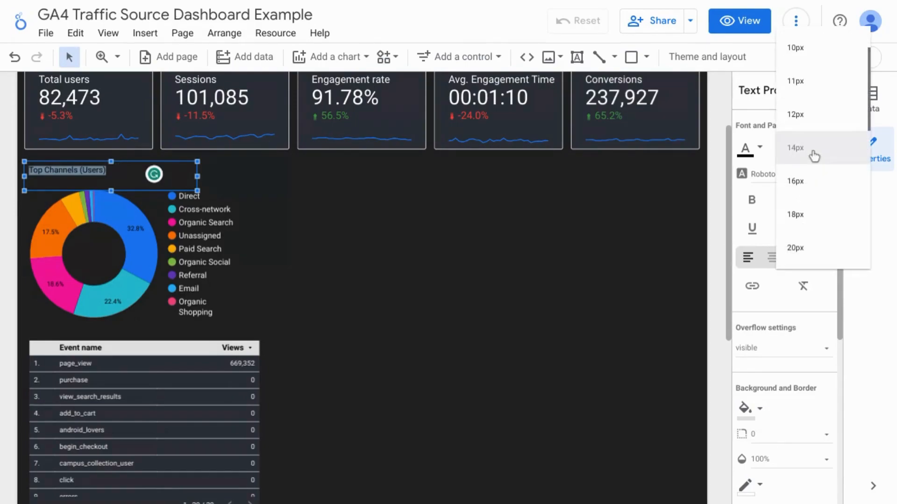
{"action": "left_click", "coordinate": [804, 216]}
{"action": "left_click", "coordinate": [757, 151]}
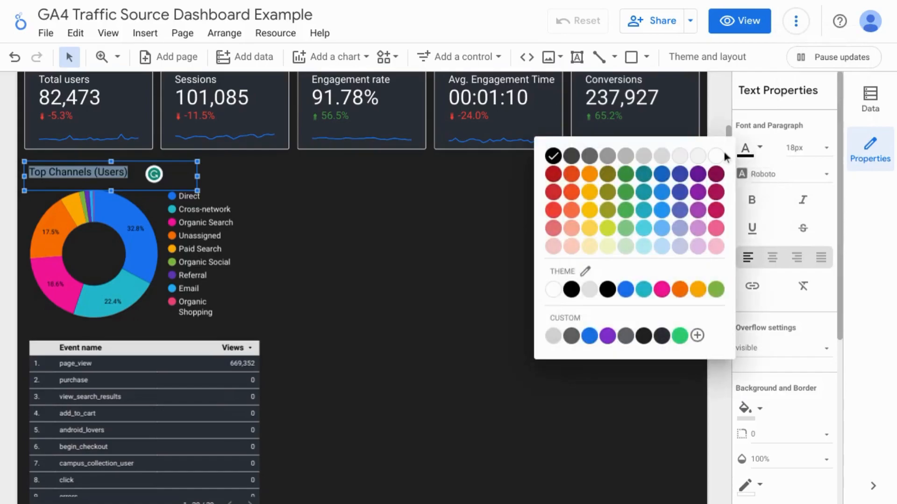
{"action": "left_click", "coordinate": [551, 295]}
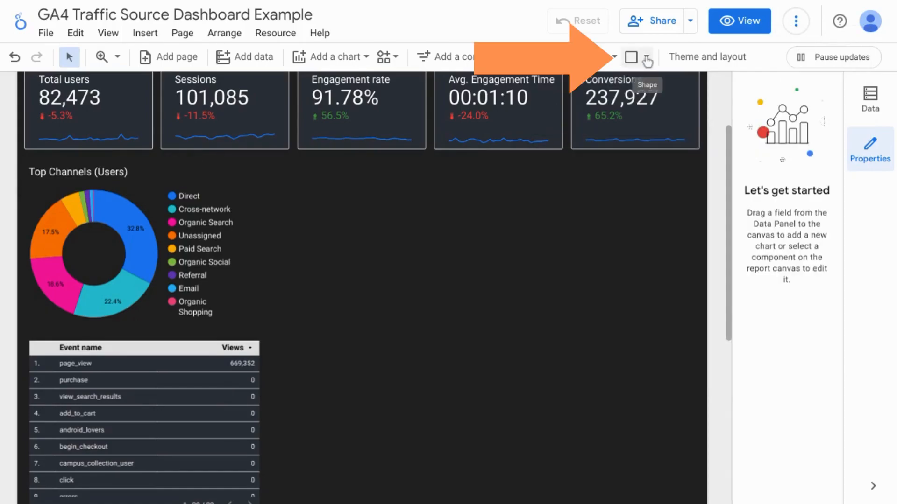
- Draw a rectangle covering the heading and donut chart, and fill it with the custom dark slate color
{"action": "left_click", "coordinate": [645, 58]}
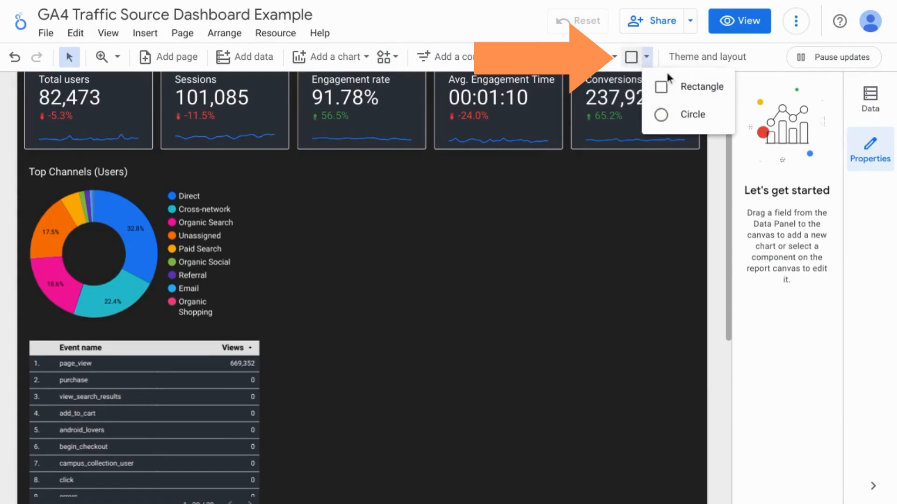
{"action": "left_click", "coordinate": [682, 86]}
{"action": "mouse_move", "coordinate": [24, 162]}
{"action": "left_mouse_down"}
{"action": "mouse_move", "coordinate": [254, 262]}
{"action": "mouse_move", "coordinate": [263, 328]}
{"action": "mouse_move", "coordinate": [254, 324]}
{"action": "left_mouse_up"}
{"action": "left_click", "coordinate": [746, 145]}
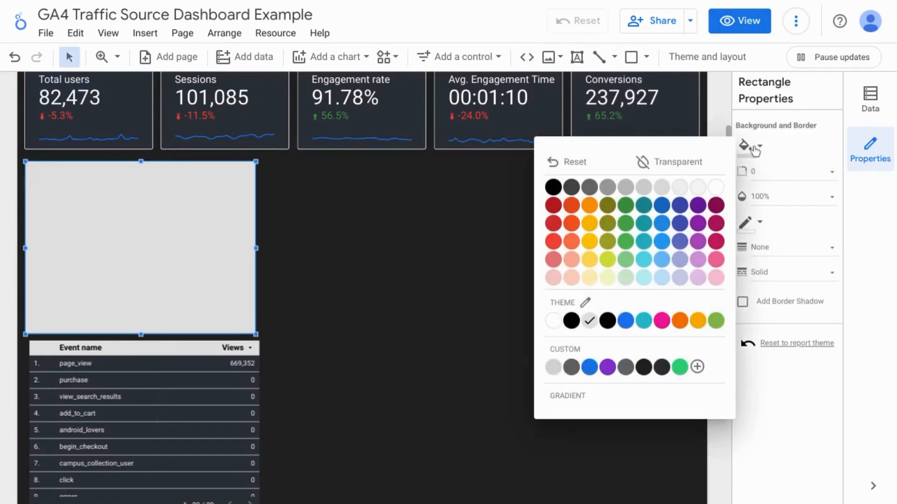
{"action": "left_click", "coordinate": [662, 367]}
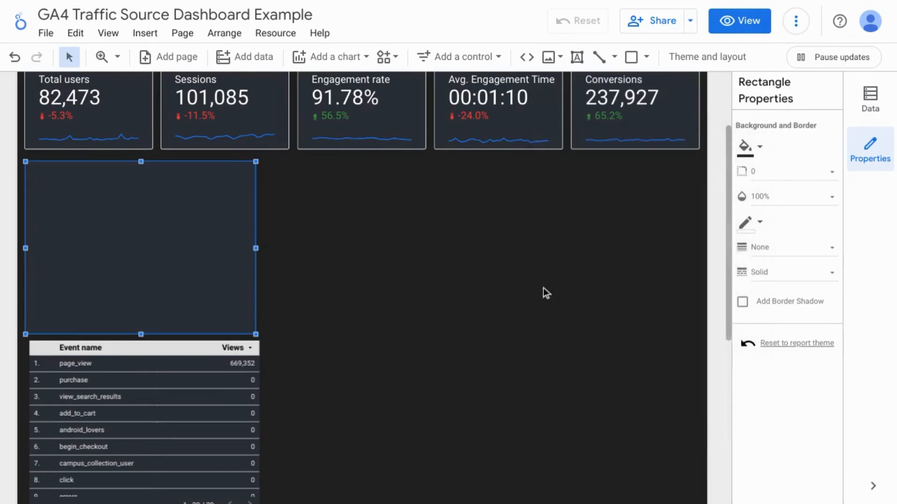
- Send the dark rectangle backward two levels so it sits behind the Top Channels (Users) heading and the donut chart
{"action": "right_click", "coordinate": [209, 198]}
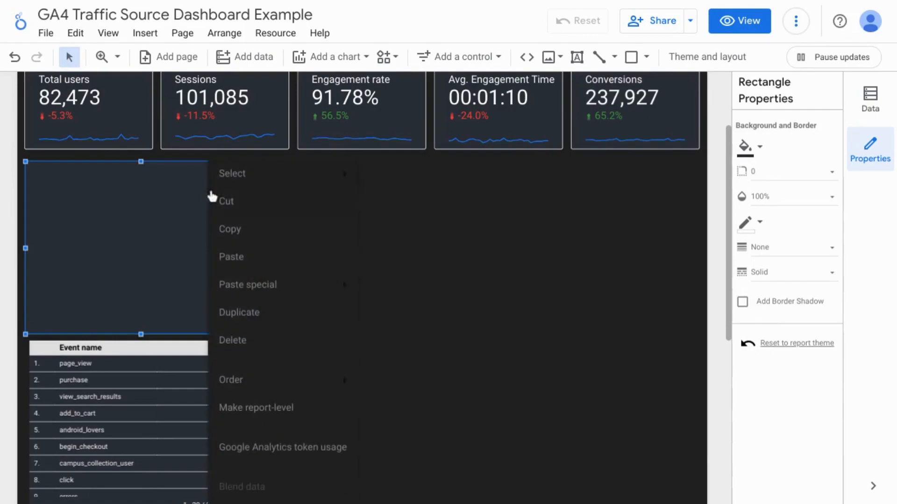
{"action": "left_click", "coordinate": [229, 41]}
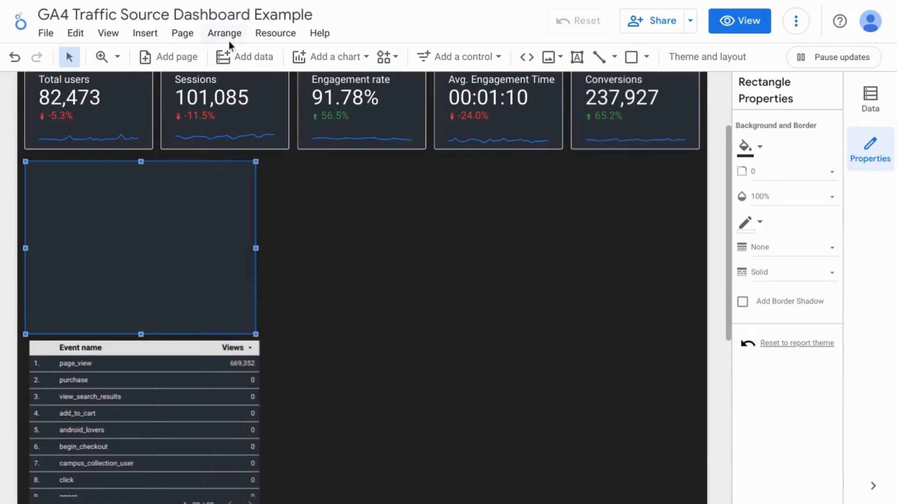
{"action": "left_click", "coordinate": [226, 35]}
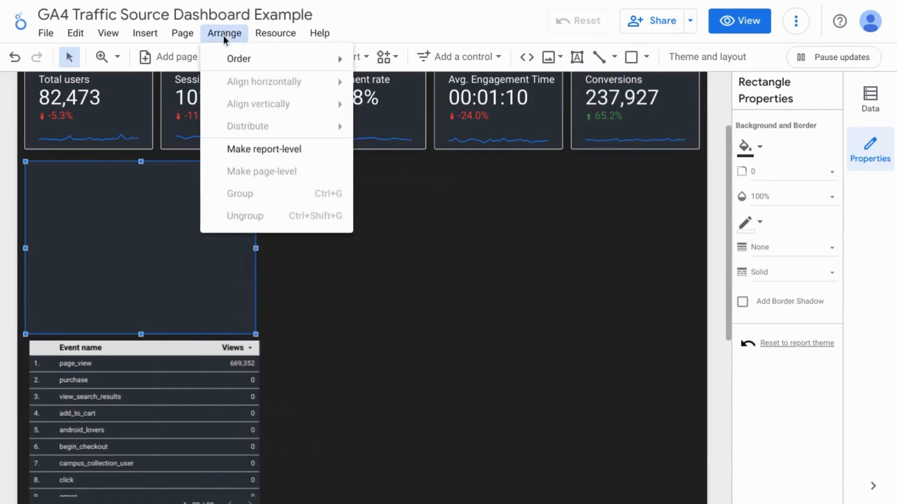
{"action": "mouse_move", "coordinate": [225, 58]}
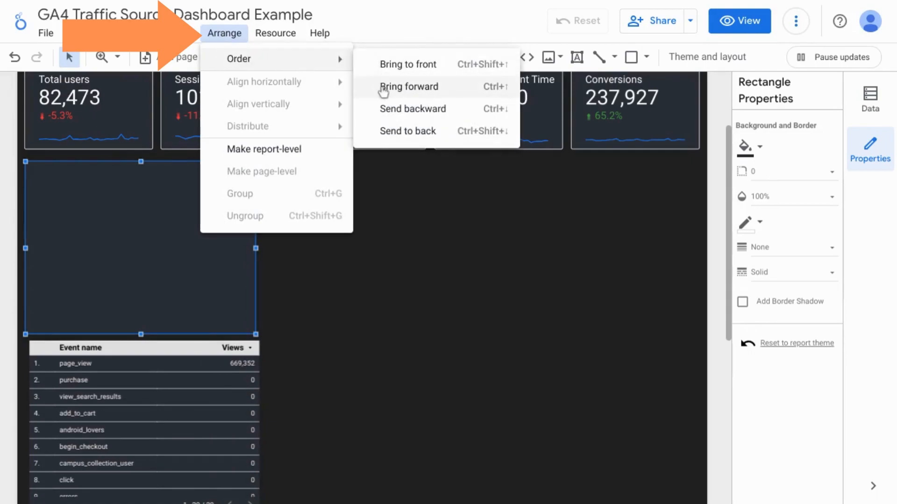
{"action": "left_click", "coordinate": [399, 110]}
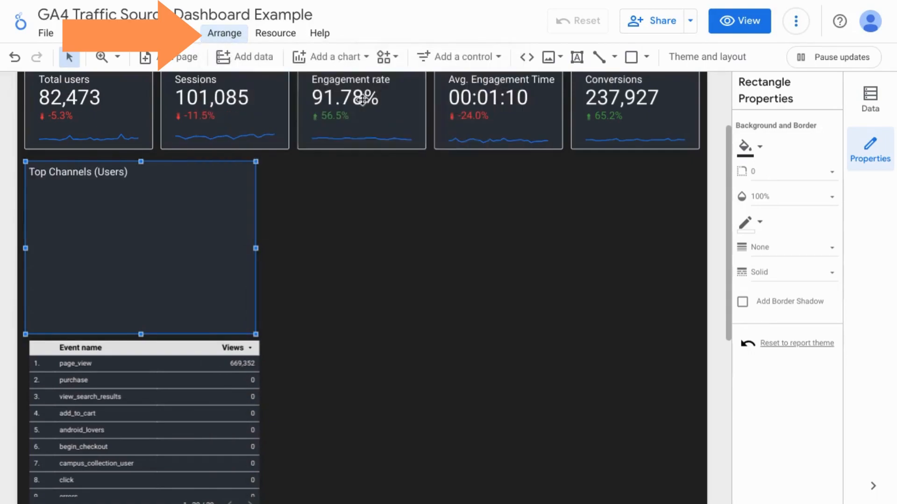
{"action": "left_click", "coordinate": [239, 36]}
{"action": "mouse_move", "coordinate": [238, 58]}
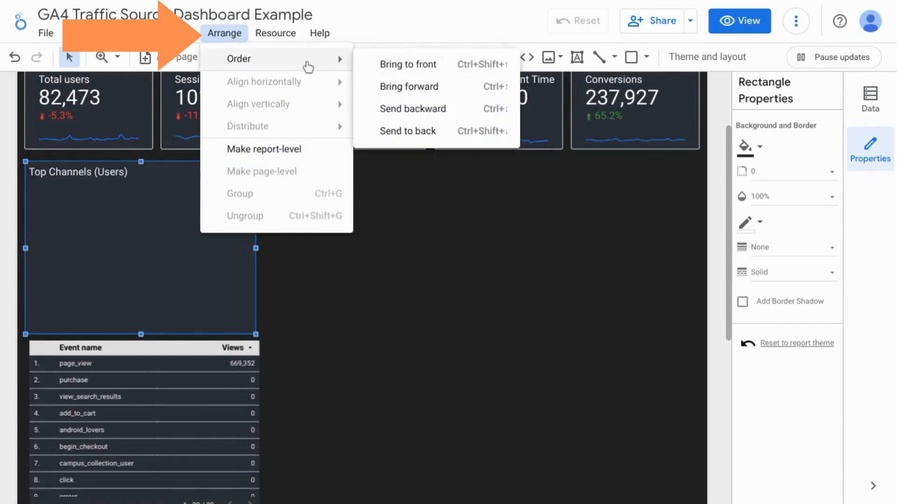
{"action": "left_click", "coordinate": [399, 106]}
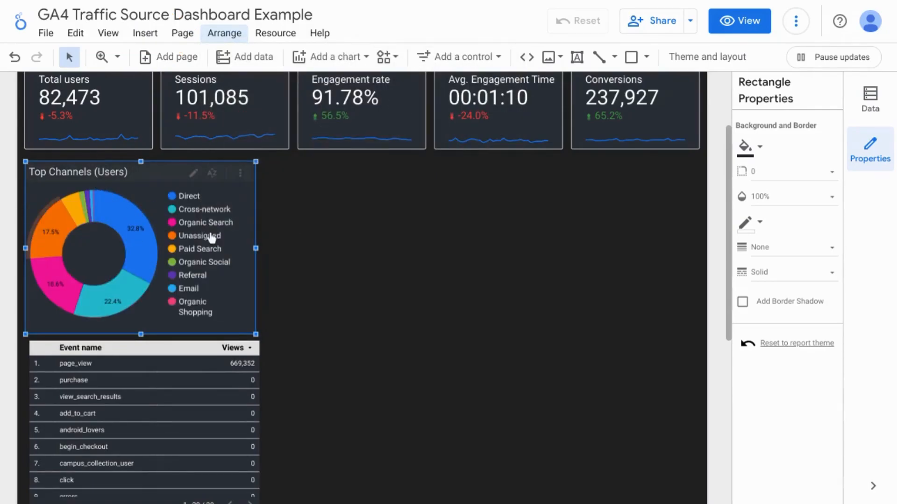
- Give the rectangle behind the donut chart a corner radius of 3 and a white border
{"action": "scroll", "coordinate": [252, 225], "scroll_direction": "up", "scroll_amount": 1}
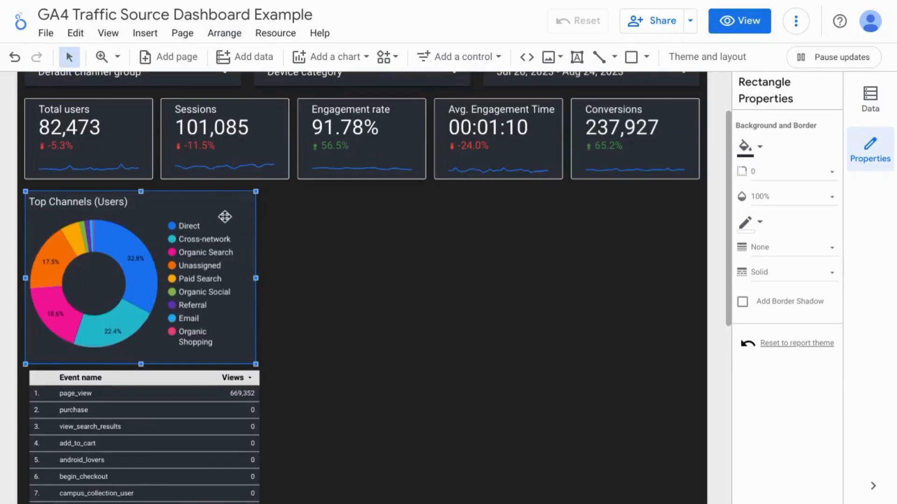
{"action": "left_click", "coordinate": [779, 177]}
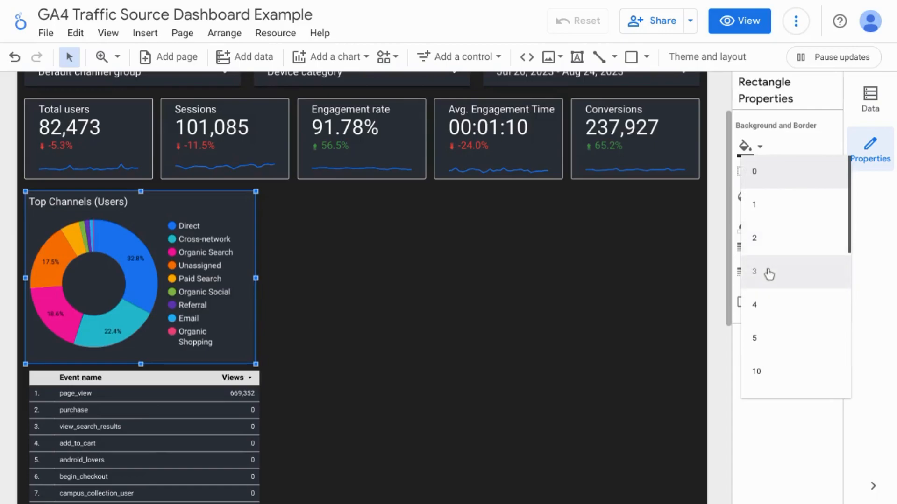
{"action": "left_click", "coordinate": [769, 272]}
{"action": "left_click", "coordinate": [747, 224]}
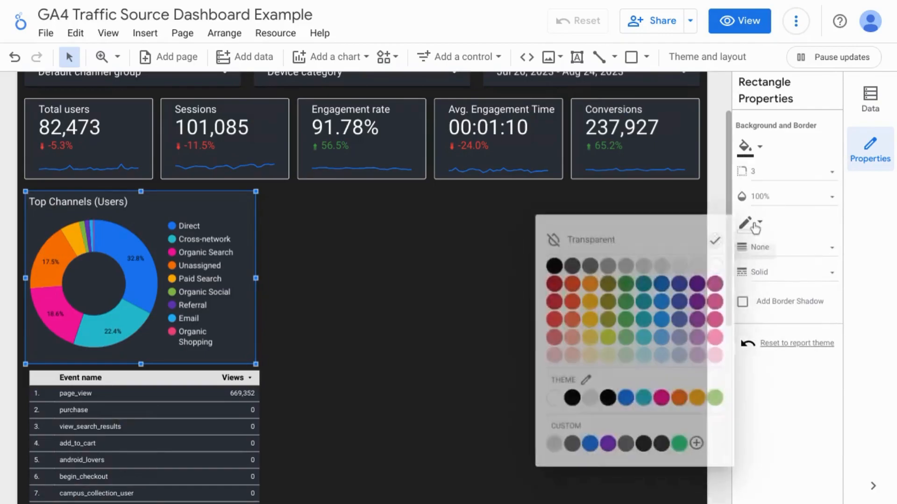
{"action": "left_click", "coordinate": [553, 399]}
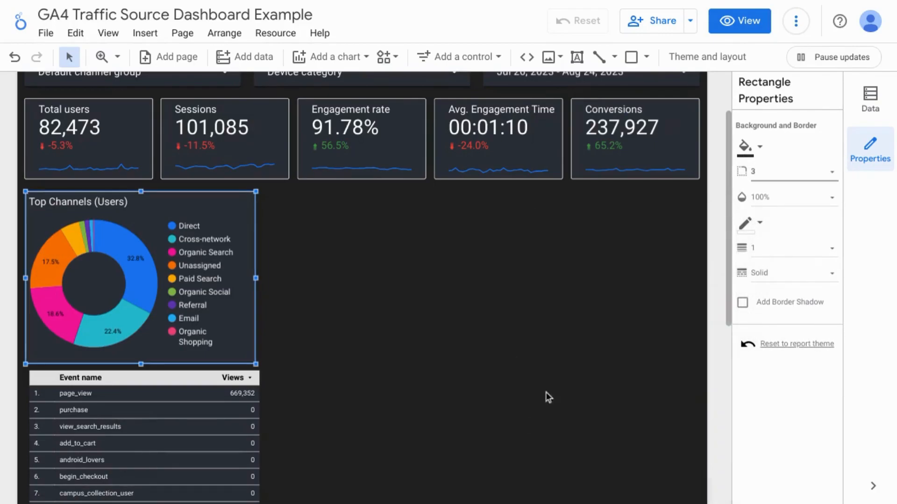
- Duplicate the rectangle, heading and donut chart together and place the copy directly right of the original, aligned with it
{"action": "mouse_move", "coordinate": [150, 268]}
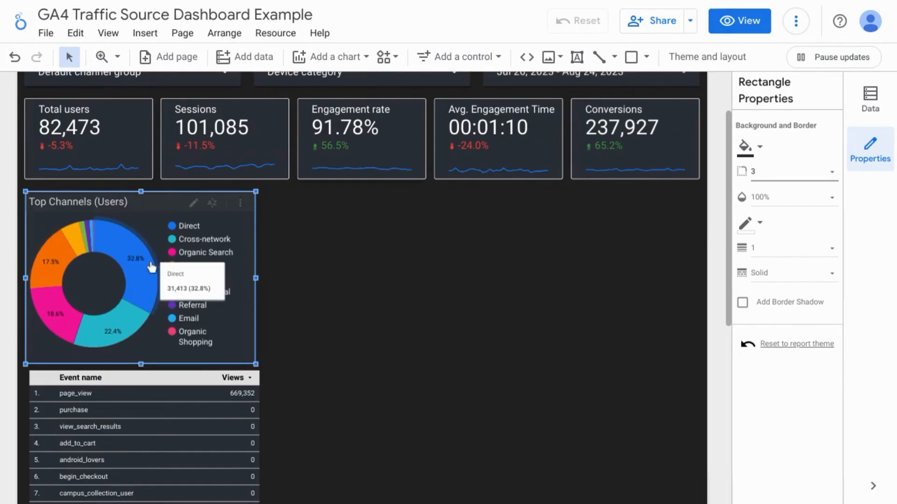
{"action": "left_click", "coordinate": [156, 238], "text": "shift"}
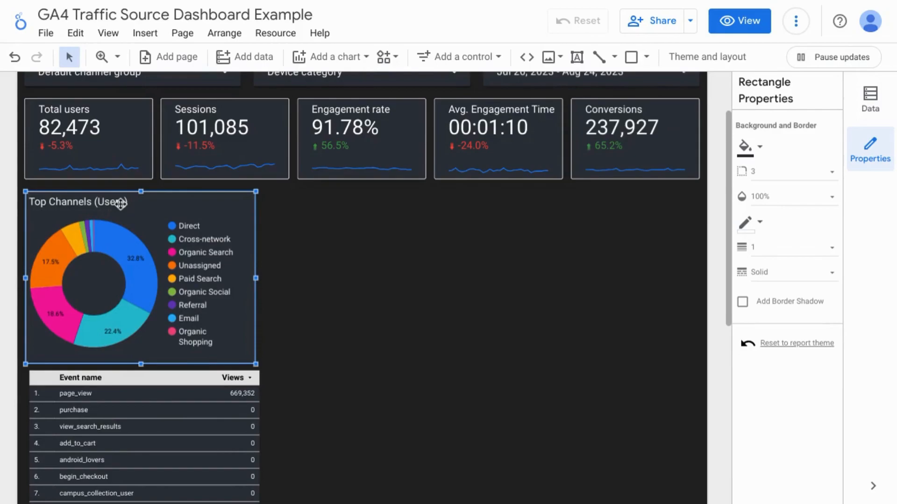
{"action": "left_click", "coordinate": [160, 241], "text": "shift"}
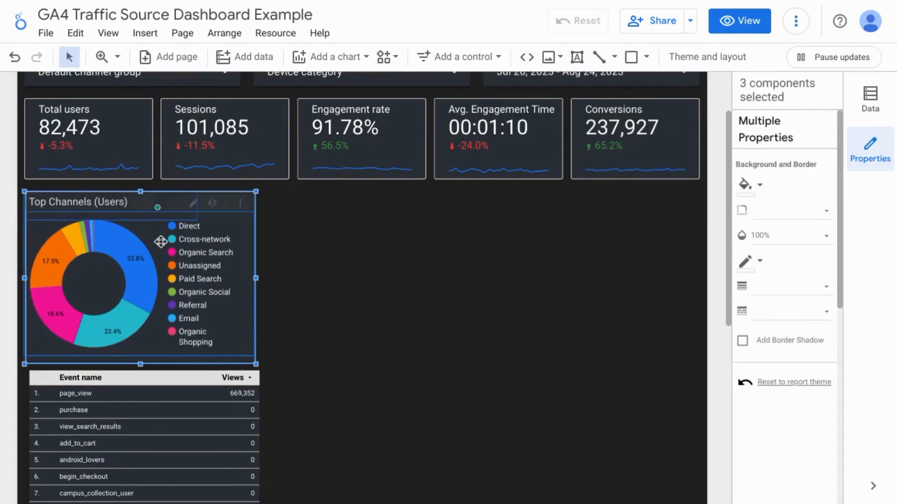
{"action": "key", "text": "ctrl+d"}
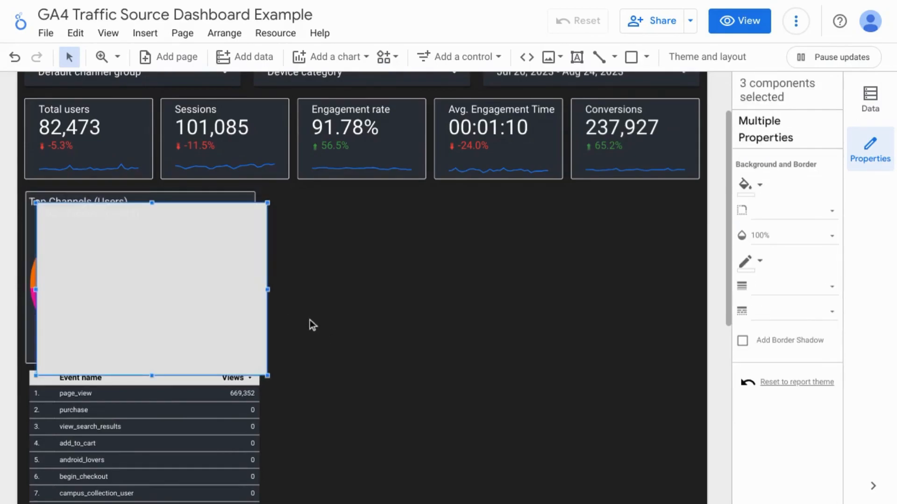
{"action": "left_click_drag", "start_coordinate": [191, 284], "coordinate": [372, 272]}
- Replace the copied heading's text with "Users vs. New Users"
{"action": "double_click", "coordinate": [292, 202]}
{"action": "key", "text": "ctrl+a"}
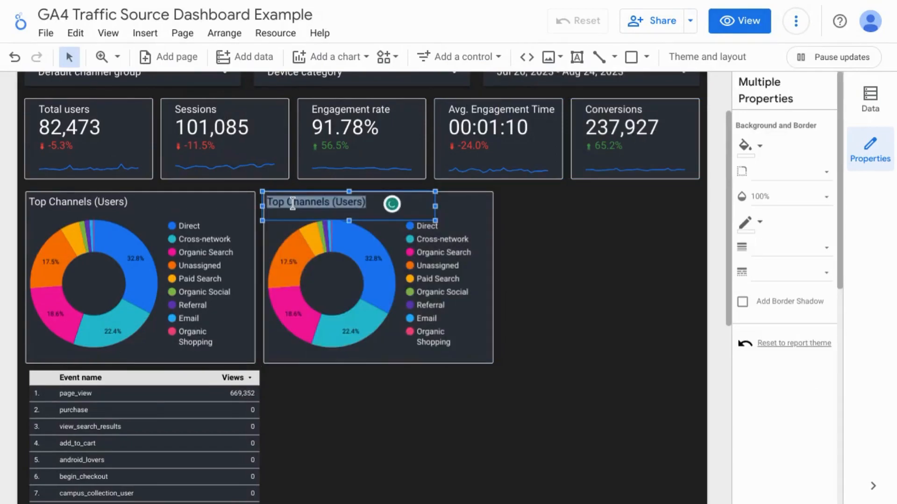
{"action": "type", "text": "Users M"}
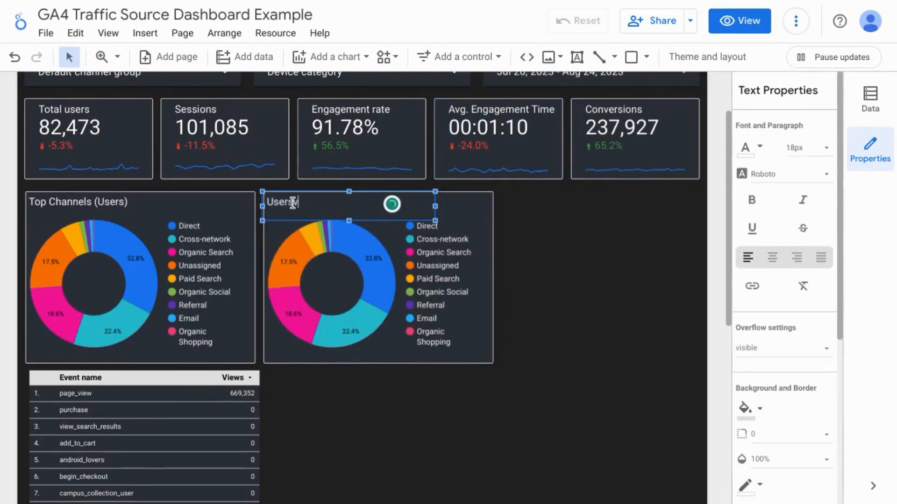
{"action": "type", "text": "s. New Users"}
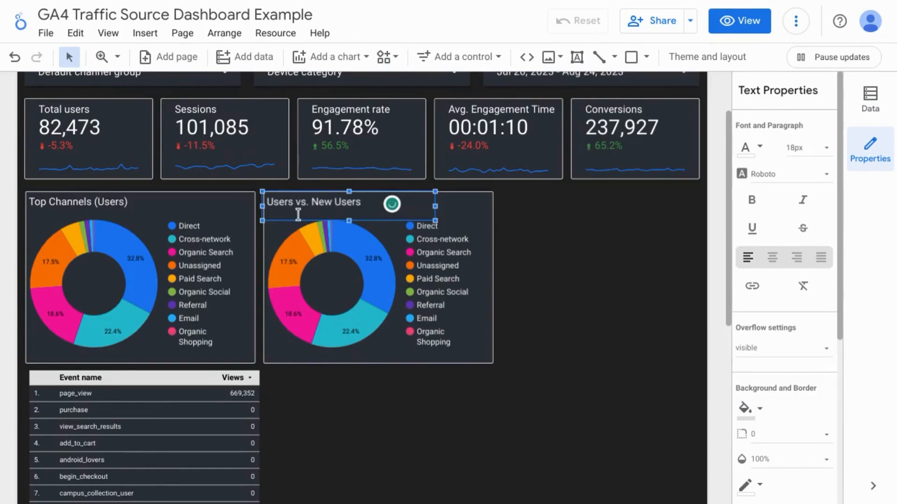
- Convert the donut chart under the Users vs. New Users heading into a time series chart
{"action": "left_click", "coordinate": [273, 236]}
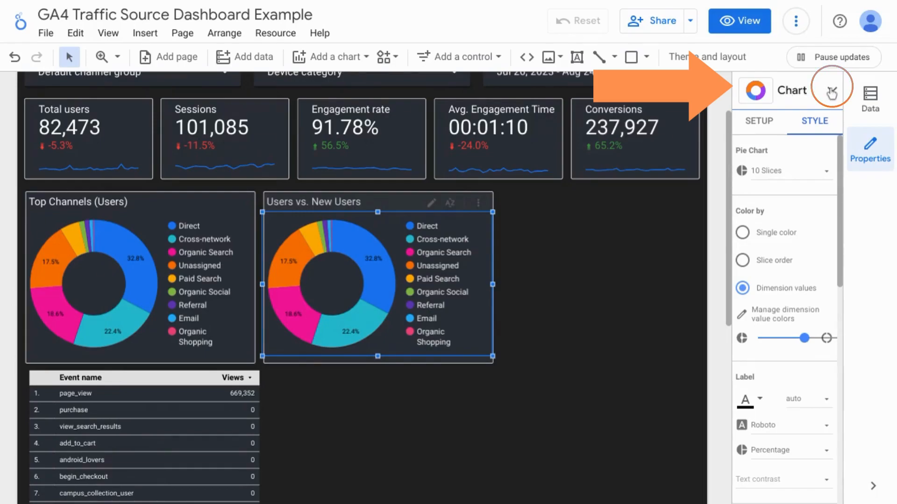
{"action": "left_click", "coordinate": [832, 93]}
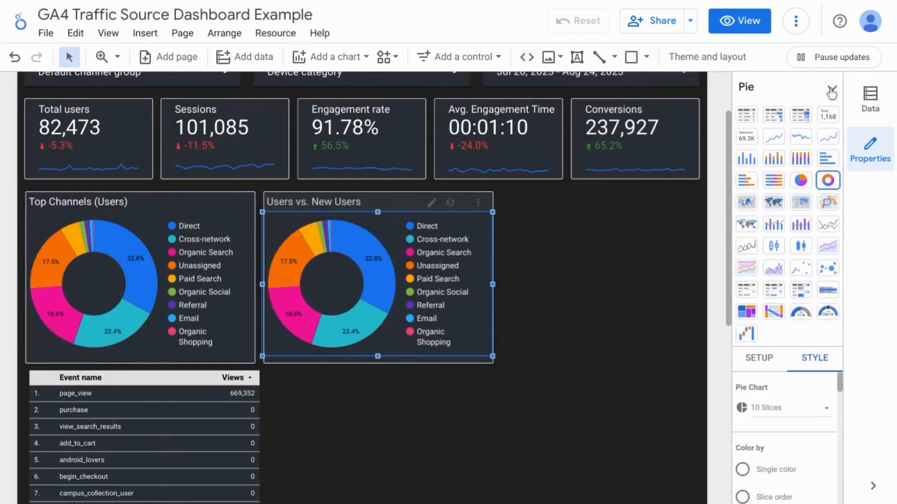
{"action": "left_click", "coordinate": [773, 138]}
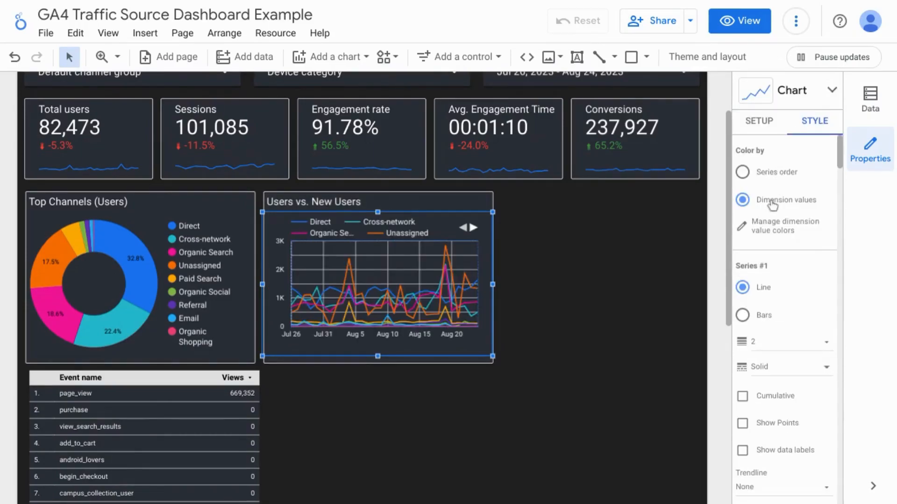
- Remove the default channel group breakdown dimension from the time series chart and add New users as a second metric
{"action": "left_click", "coordinate": [760, 122]}
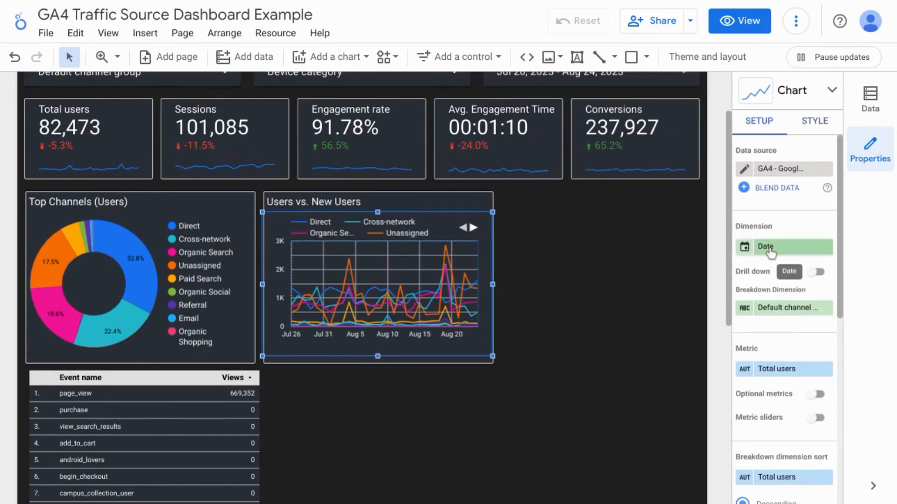
{"action": "left_click", "coordinate": [826, 309]}
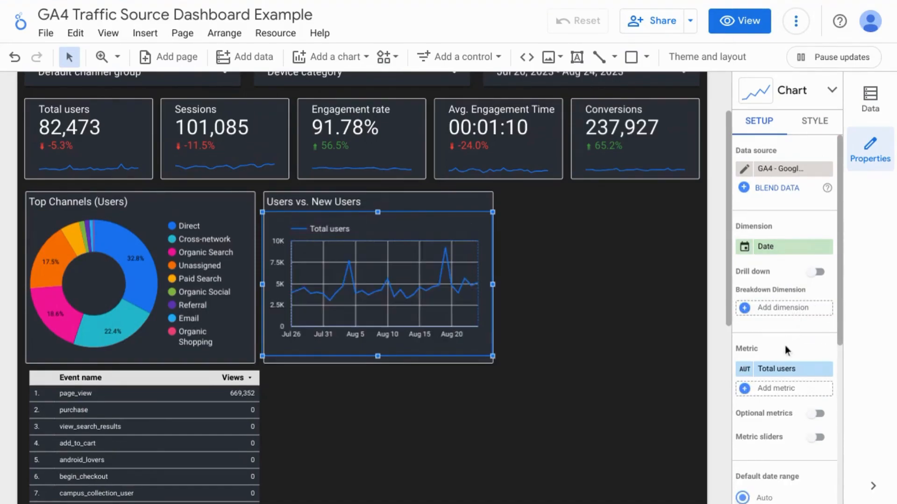
{"action": "scroll", "coordinate": [786, 345], "scroll_direction": "down", "scroll_amount": 1}
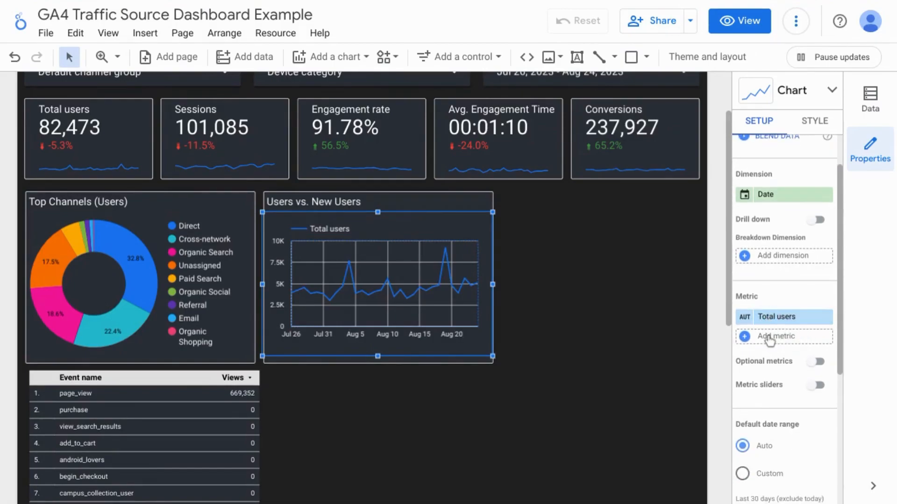
{"action": "left_click", "coordinate": [770, 337]}
{"action": "type", "text": "new users"}
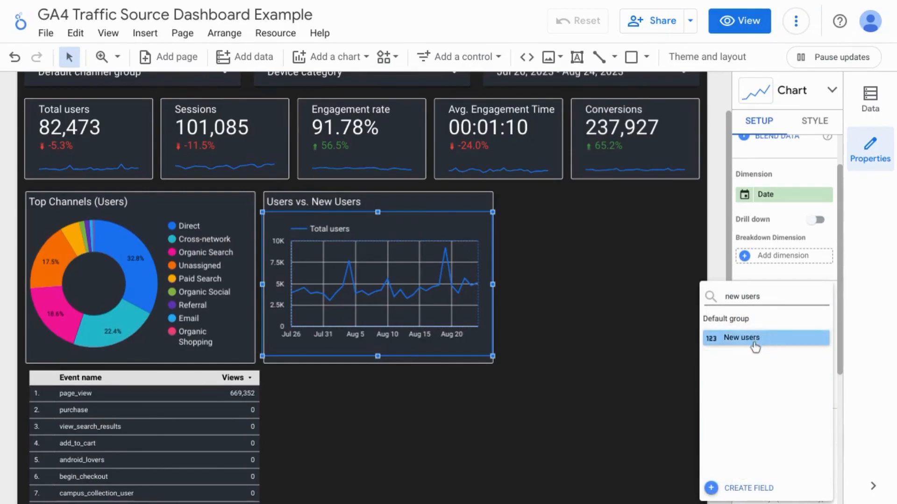
{"action": "left_click", "coordinate": [755, 347]}
- Set the line color of the Total users series to the theme's orange
{"action": "left_click", "coordinate": [814, 123]}
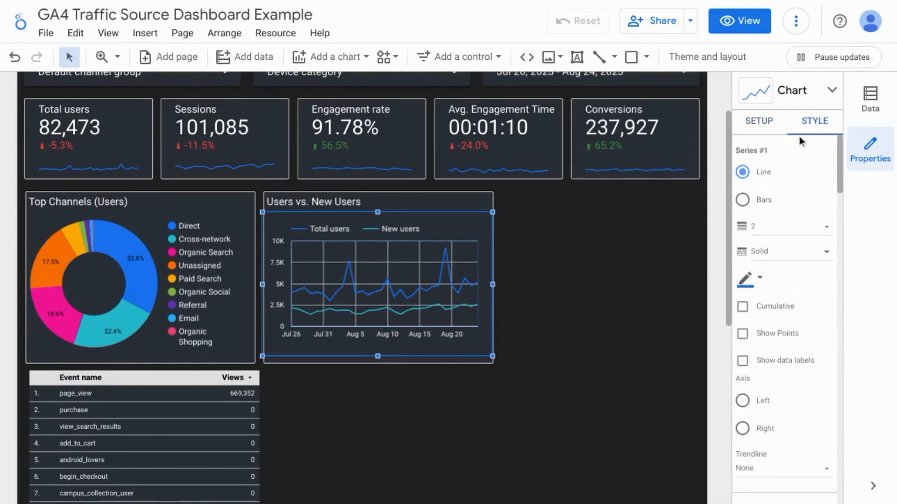
{"action": "scroll", "coordinate": [780, 259], "scroll_direction": "down", "scroll_amount": 1}
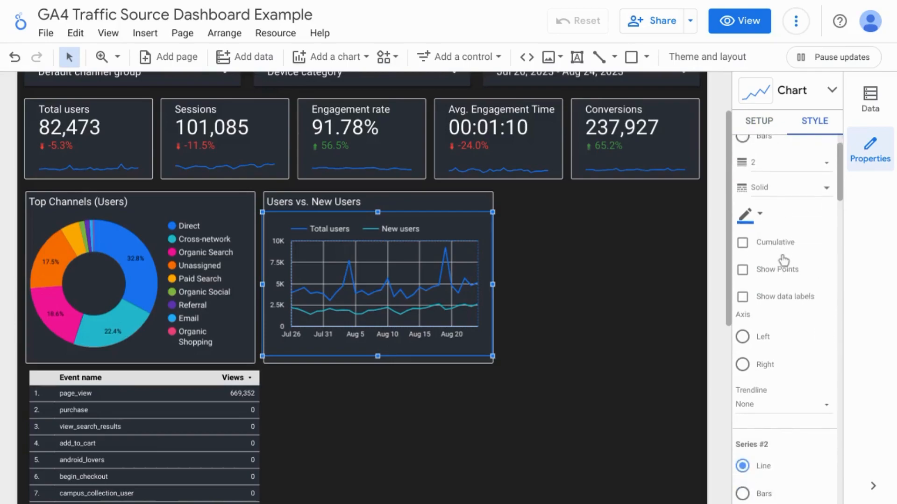
{"action": "left_click", "coordinate": [761, 215]}
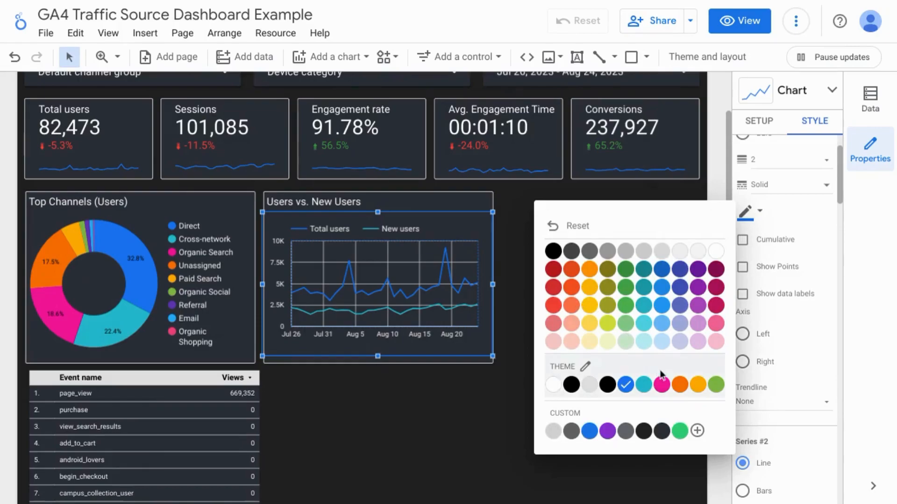
{"action": "left_click", "coordinate": [680, 386]}
- Make the time series chart's gridlines transparent
{"action": "left_click", "coordinate": [813, 121]}
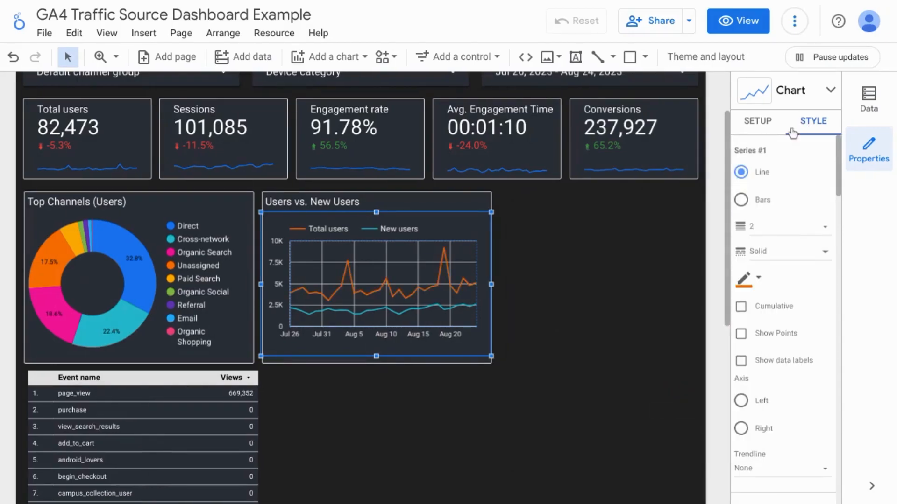
{"action": "scroll", "coordinate": [779, 286], "scroll_direction": "down", "scroll_amount": 10}
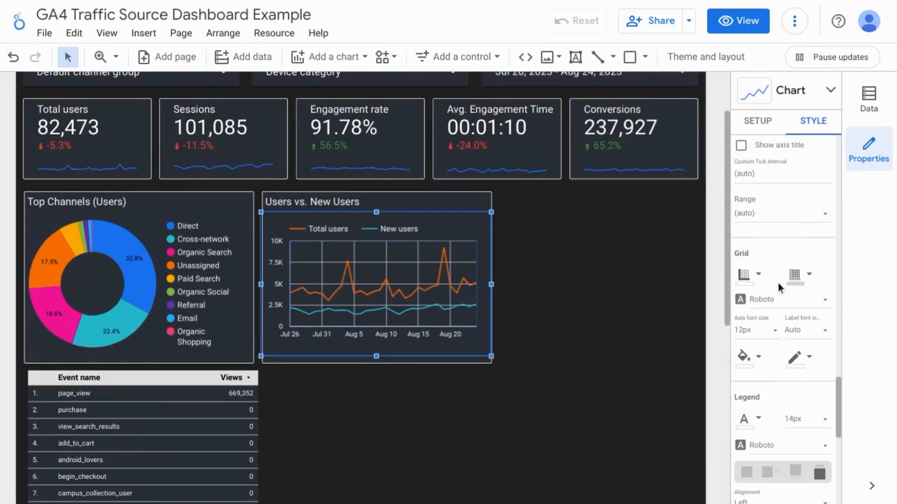
{"action": "left_click", "coordinate": [804, 276]}
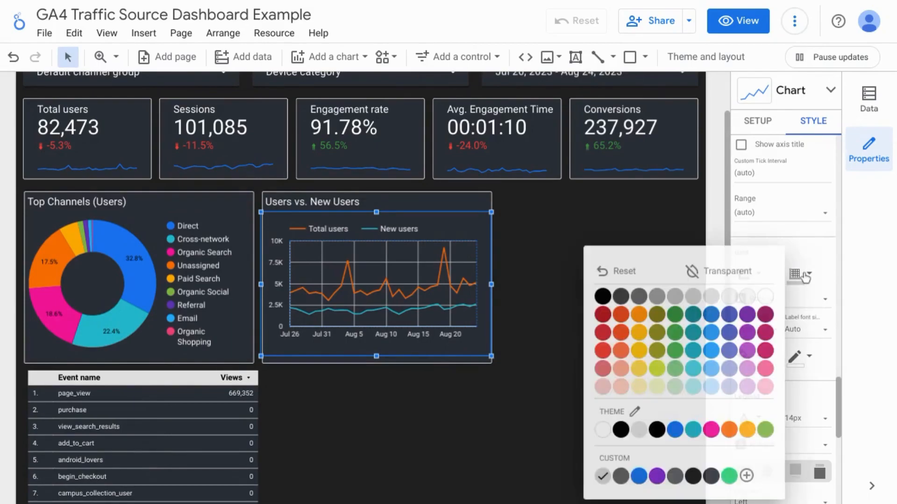
{"action": "left_click", "coordinate": [706, 273]}
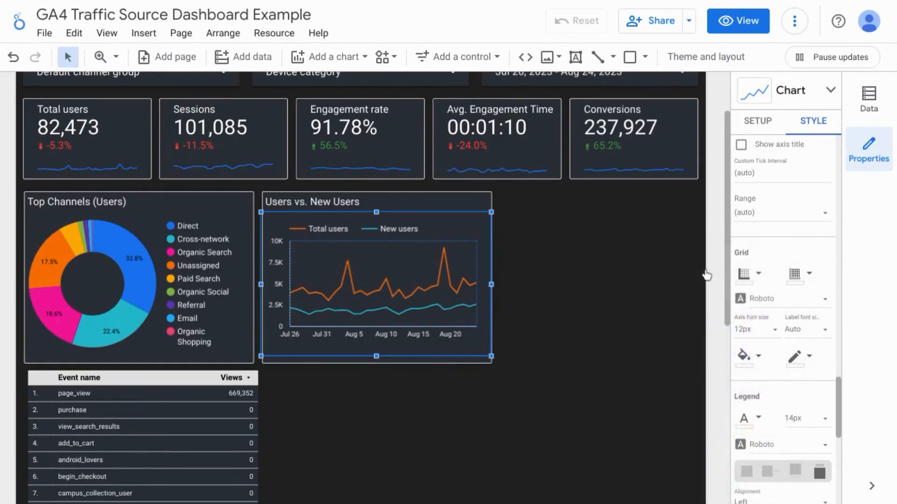
- Set the gridline color of the Users vs. New Users time series chart to dark gray
{"action": "scroll", "coordinate": [807, 303], "scroll_direction": "up", "scroll_amount": 5}
{"action": "scroll", "coordinate": [810, 294], "scroll_direction": "down", "scroll_amount": 2}
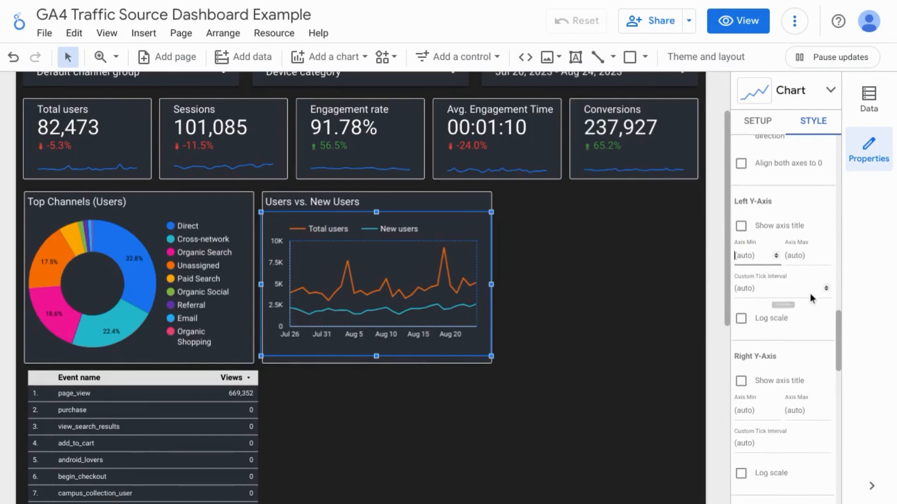
{"action": "scroll", "coordinate": [810, 293], "scroll_direction": "up", "scroll_amount": 5}
{"action": "scroll", "coordinate": [810, 294], "scroll_direction": "down", "scroll_amount": 3}
{"action": "scroll", "coordinate": [810, 293], "scroll_direction": "up", "scroll_amount": 3}
{"action": "scroll", "coordinate": [810, 293], "scroll_direction": "down", "scroll_amount": 6}
{"action": "scroll", "coordinate": [810, 293], "scroll_direction": "down", "scroll_amount": 8}
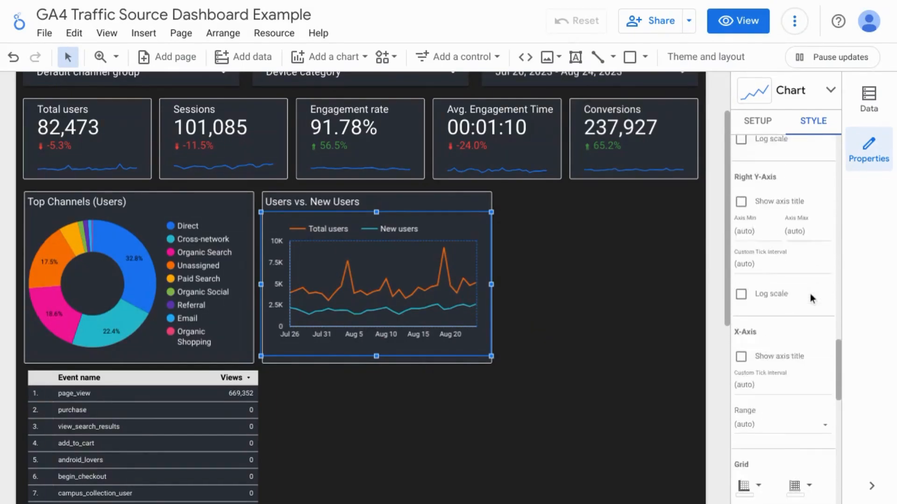
{"action": "left_click", "coordinate": [811, 295]}
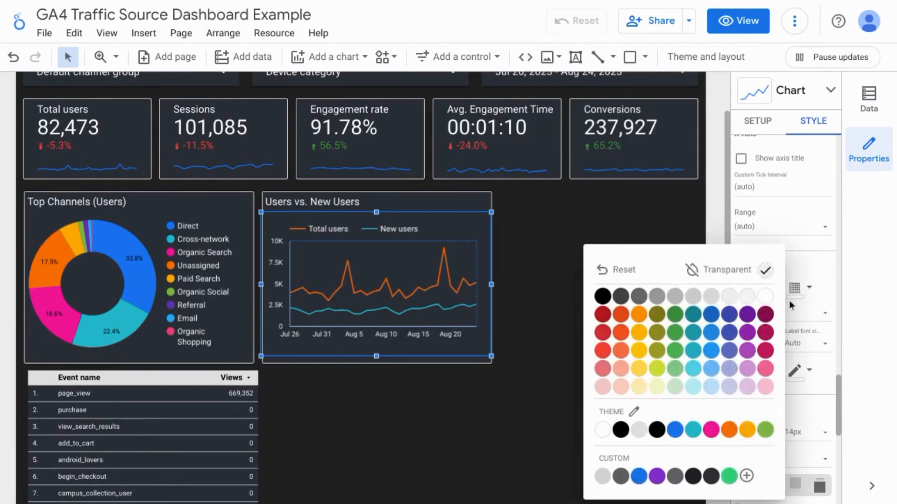
{"action": "left_click", "coordinate": [640, 299]}
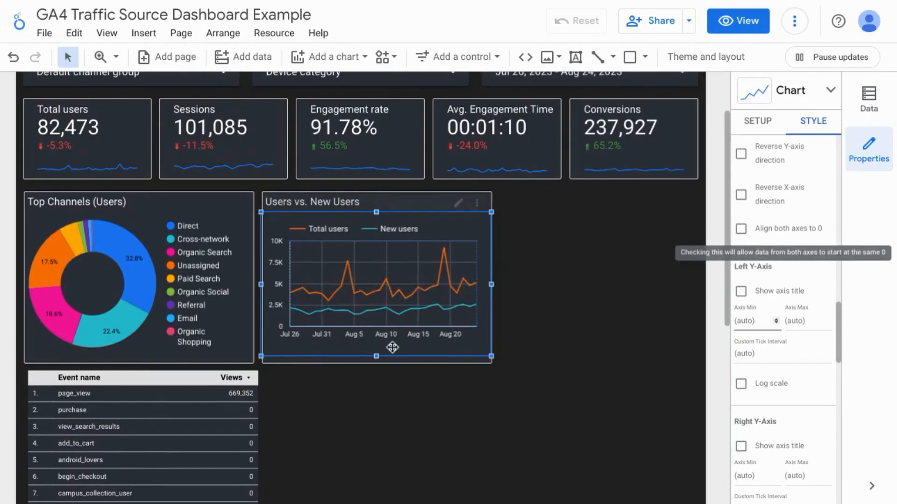
- Stretch the time series chart down to its card's lower edge and place a copy of the whole card in the empty space beside it
{"action": "left_click_drag", "start_coordinate": [376, 356], "coordinate": [377, 362]}
{"action": "left_click_drag", "start_coordinate": [509, 372], "coordinate": [259, 189]}
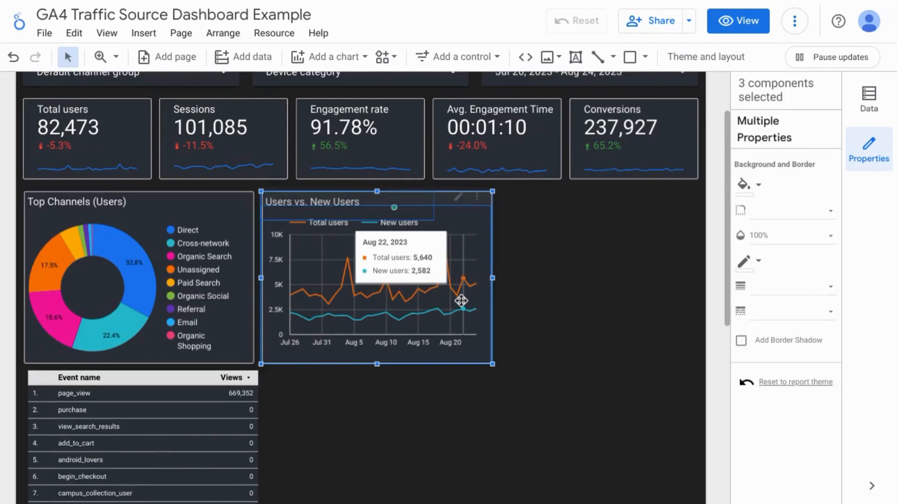
{"action": "left_click_drag", "start_coordinate": [376, 292], "coordinate": [573, 281]}
{"action": "left_click_drag", "start_coordinate": [588, 288], "coordinate": [570, 287]}
- Retitle the copied time series card as "Conversions"
{"action": "double_click", "coordinate": [505, 200]}
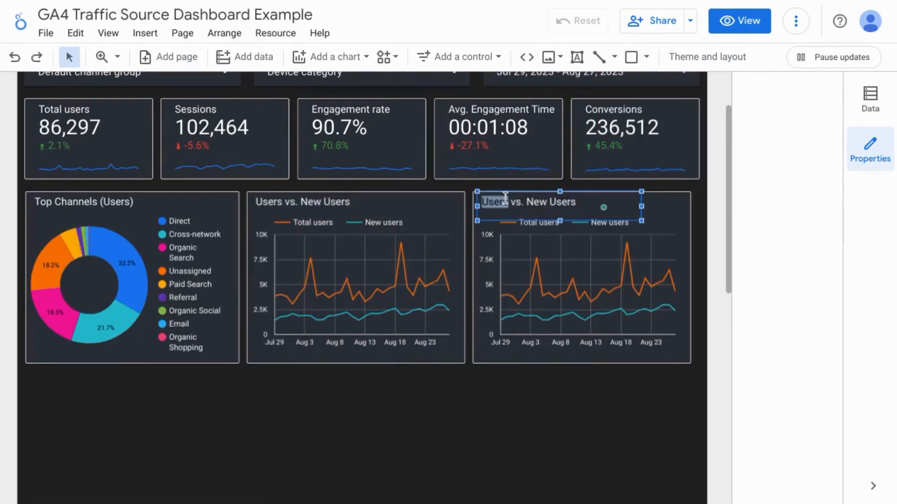
{"action": "key", "text": "ctrl+a"}
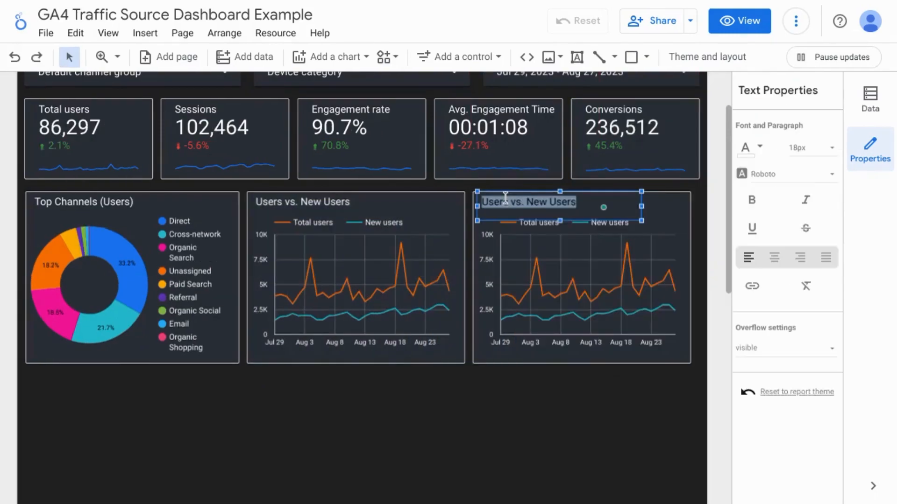
{"action": "type", "text": "Conversions"}
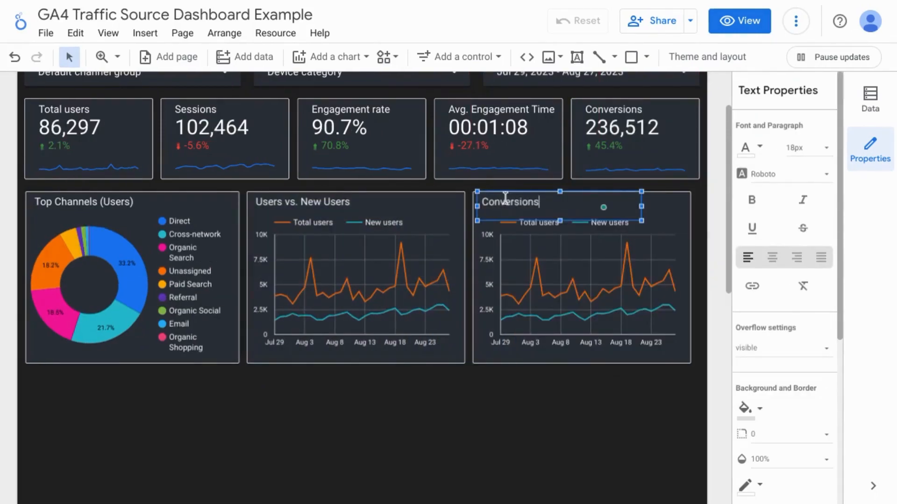
- Replace the Total users metric of the chart in the Conversions card with Conversions
{"action": "left_click", "coordinate": [670, 228]}
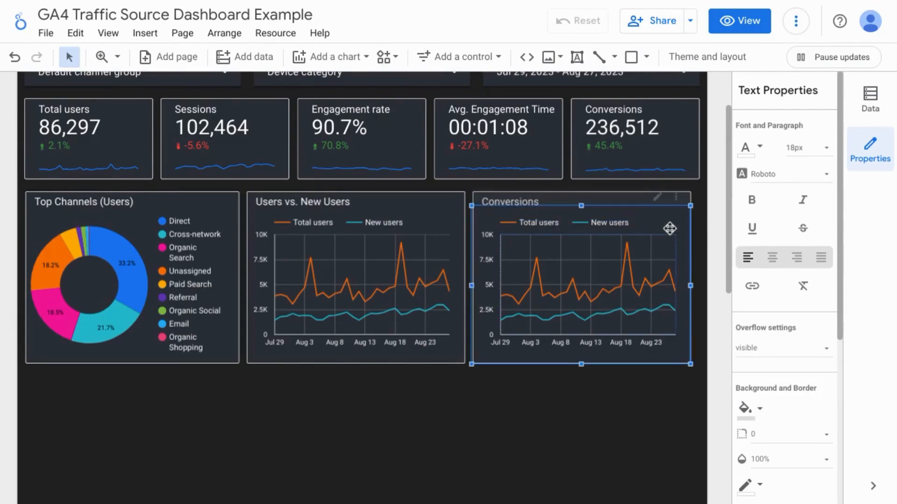
{"action": "left_click", "coordinate": [761, 123]}
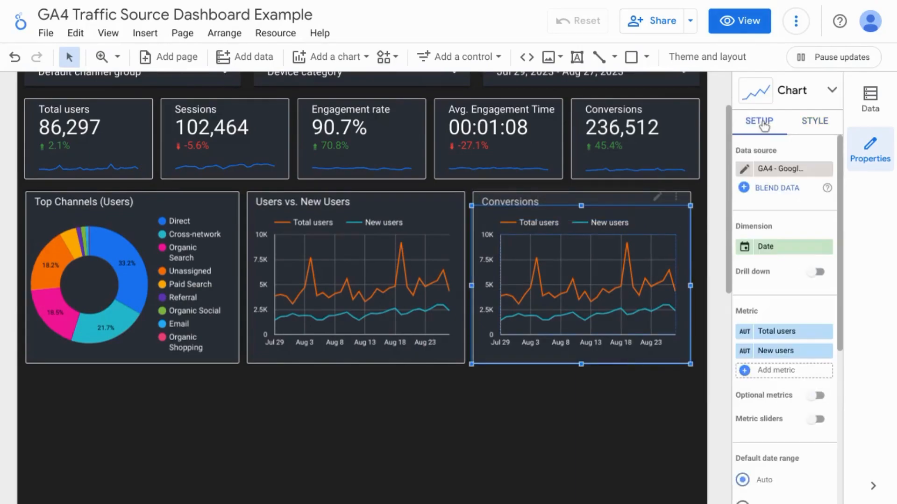
{"action": "left_click", "coordinate": [788, 333]}
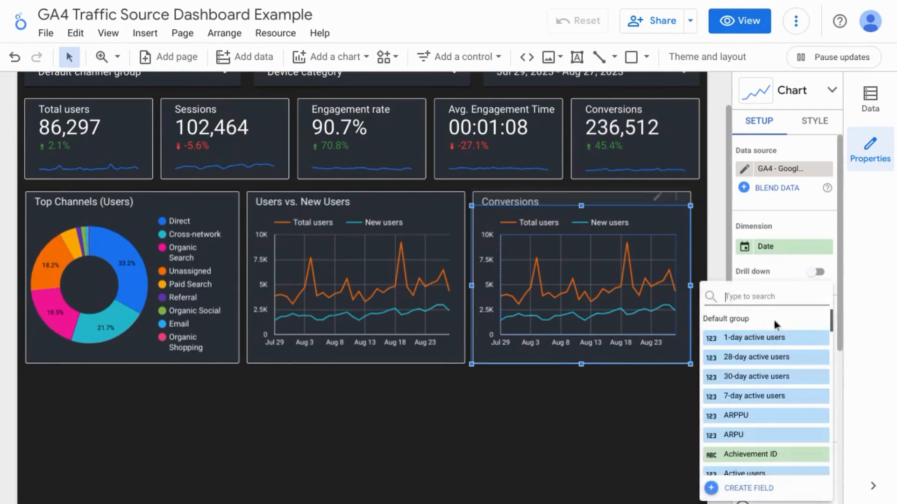
{"action": "type", "text": "conversions"}
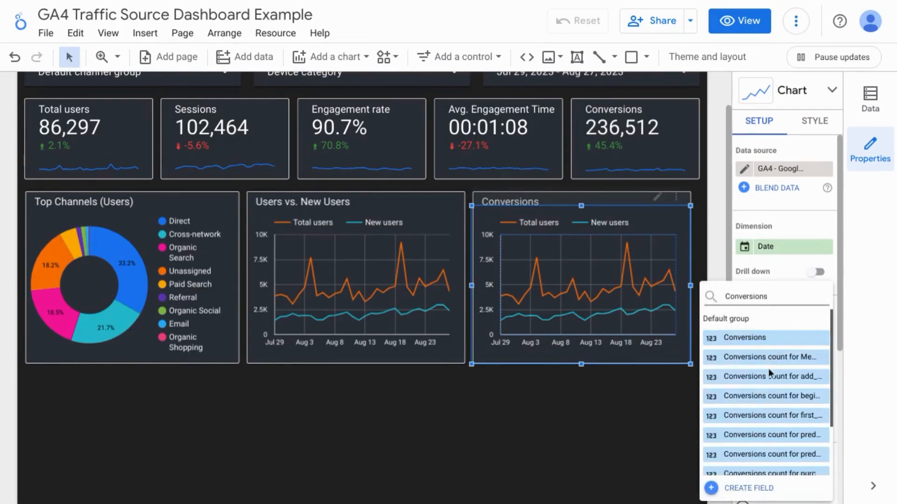
{"action": "left_click", "coordinate": [750, 337]}
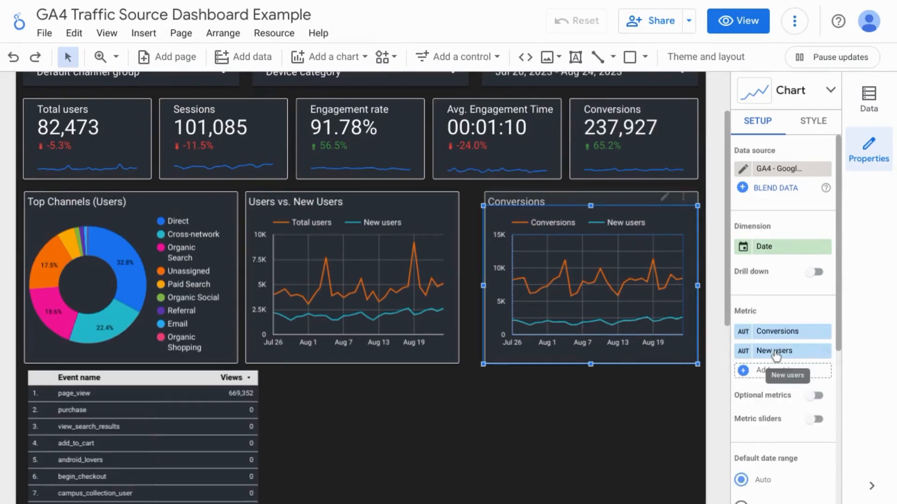
- Replace the New users metric in the Conversions chart with the "Conversions count for first_…" metric
{"action": "left_click", "coordinate": [776, 352]}
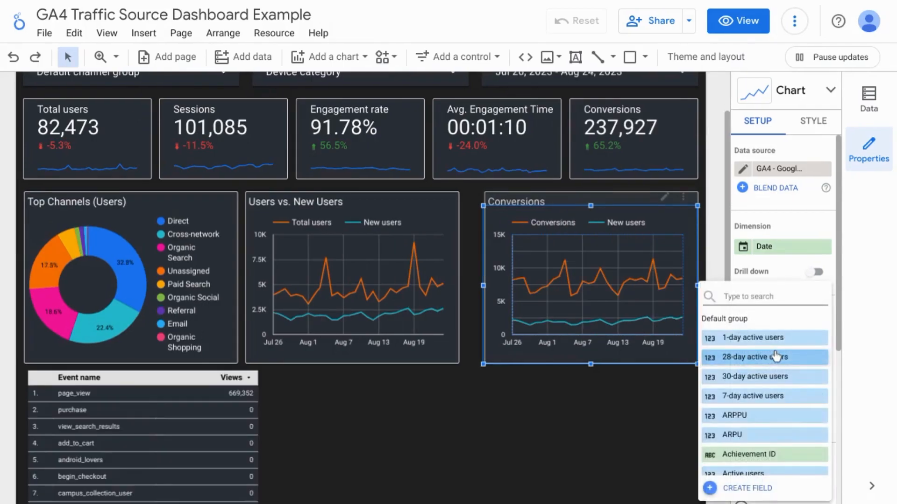
{"action": "type", "text": "conversion"}
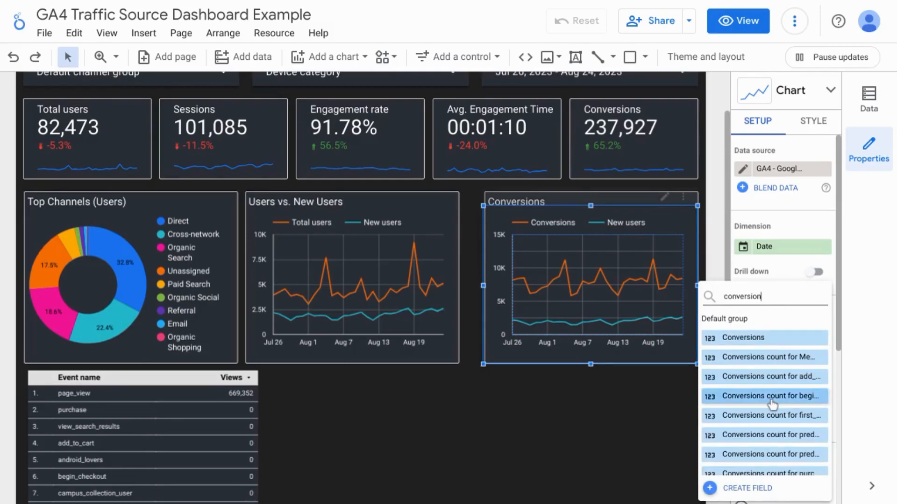
{"action": "left_click", "coordinate": [770, 417]}
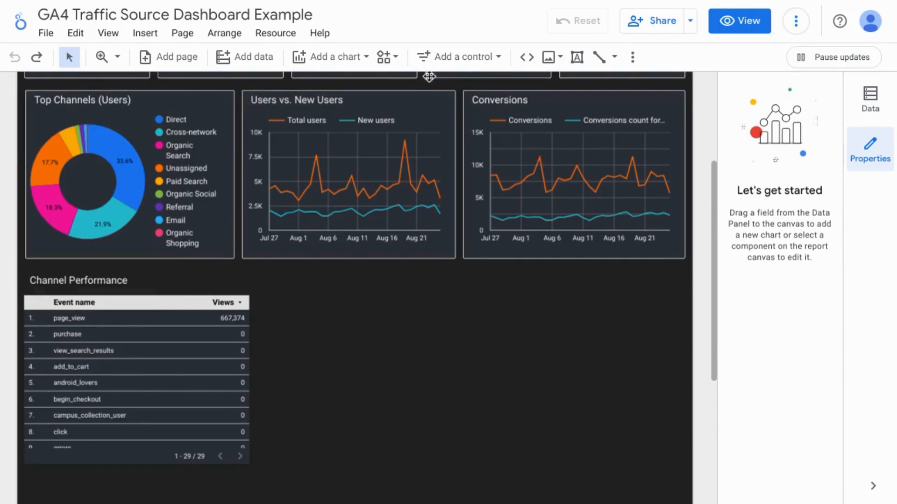
- Copy the Users vs. New Users background rectangle under the Channel Performance heading and stretch it across the full width of the three cards above
{"action": "left_click", "coordinate": [447, 90]}
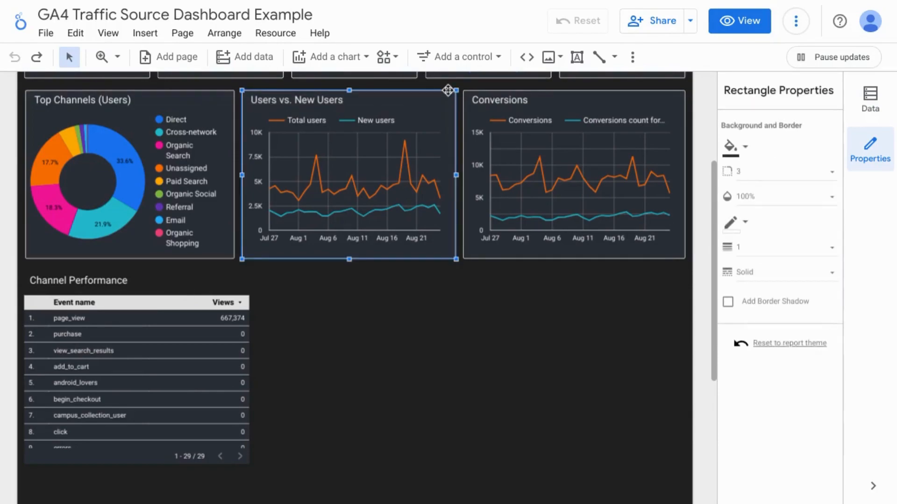
{"action": "mouse_move", "coordinate": [403, 141]}
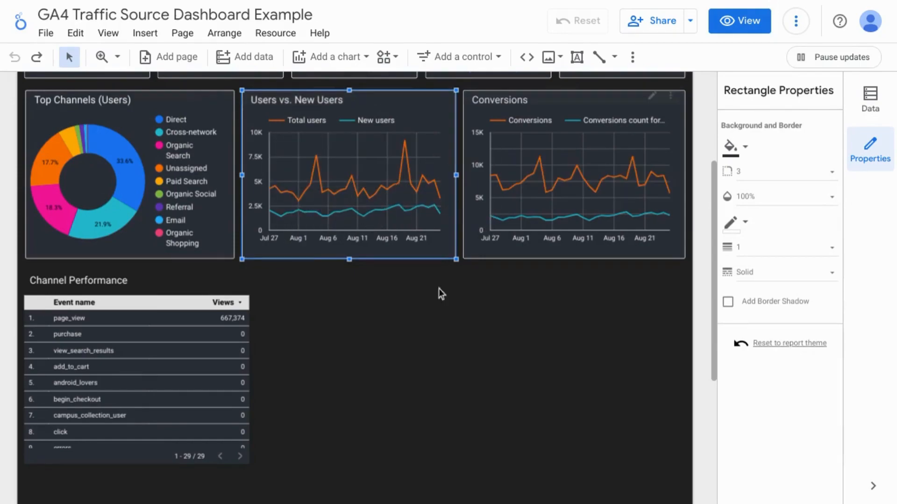
{"action": "key", "text": "ctrl+v"}
{"action": "scroll", "coordinate": [392, 292], "scroll_direction": "down", "scroll_amount": 2}
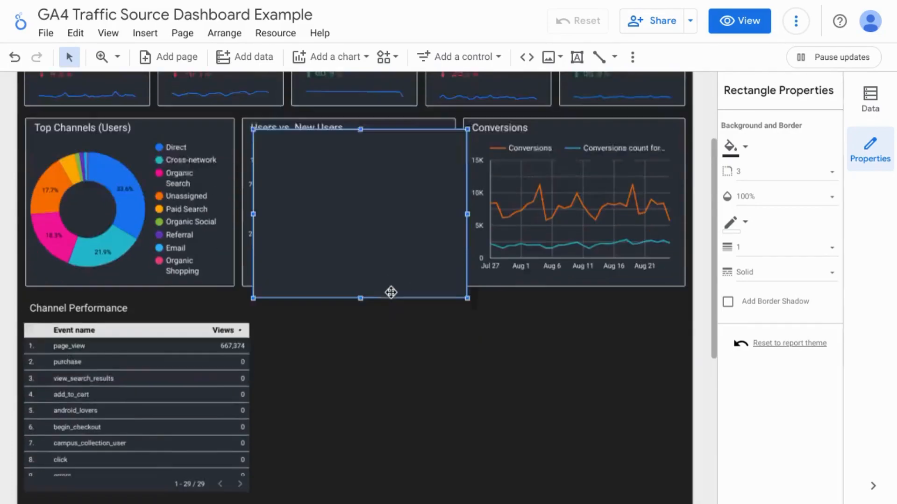
{"action": "scroll", "coordinate": [391, 292], "scroll_direction": "down", "scroll_amount": 2}
{"action": "left_click_drag", "start_coordinate": [383, 134], "coordinate": [125, 302]}
{"action": "left_click_drag", "start_coordinate": [241, 375], "coordinate": [482, 381]}
{"action": "left_click_drag", "start_coordinate": [577, 386], "coordinate": [686, 405]}
- Send the Channel Performance background rectangle to the back, behind the event table
{"action": "right_click", "coordinate": [449, 276]}
{"action": "mouse_move", "coordinate": [485, 237]}
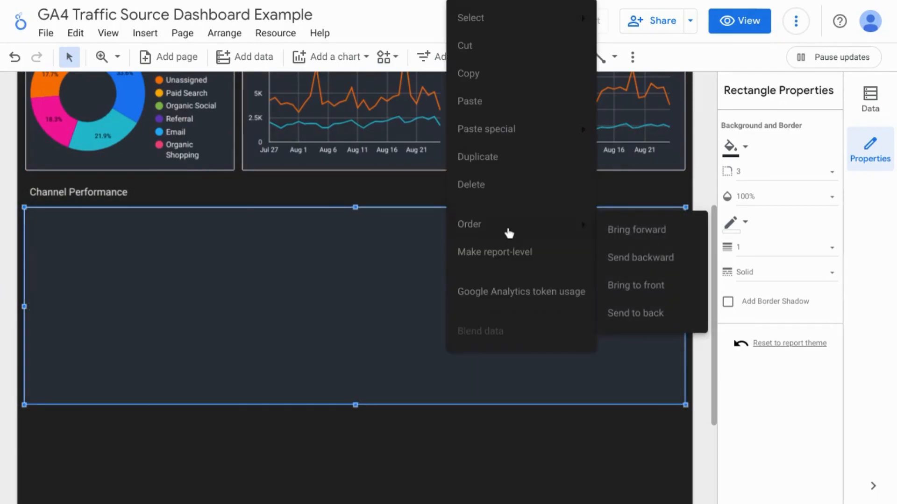
{"action": "left_click", "coordinate": [635, 313]}
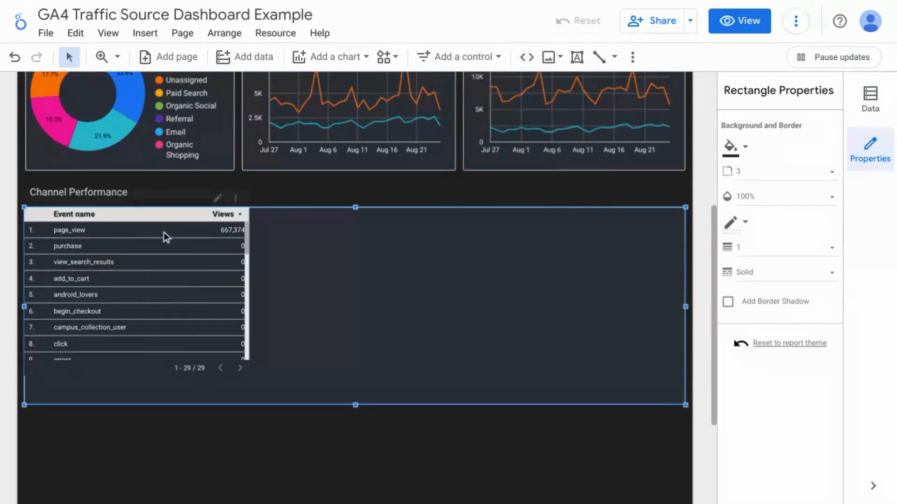
- Move the event table down inside the Channel Performance rectangle and enlarge it to nearly the rectangle's full width
{"action": "left_click", "coordinate": [154, 216]}
{"action": "left_click_drag", "start_coordinate": [154, 216], "coordinate": [146, 250]}
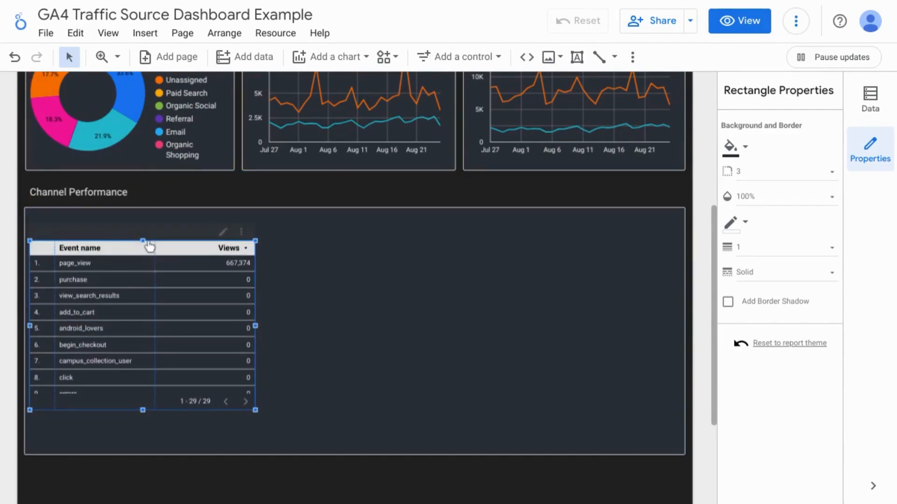
{"action": "left_click", "coordinate": [184, 233]}
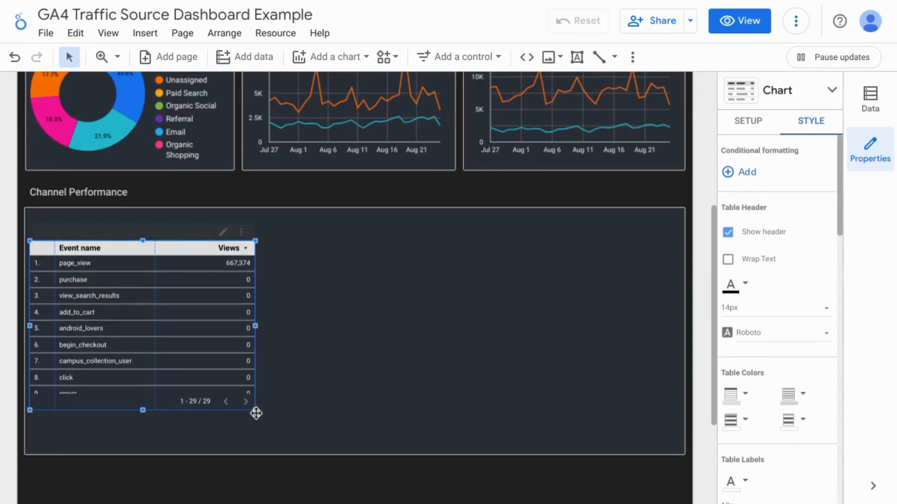
{"action": "left_click_drag", "start_coordinate": [256, 413], "coordinate": [674, 430]}
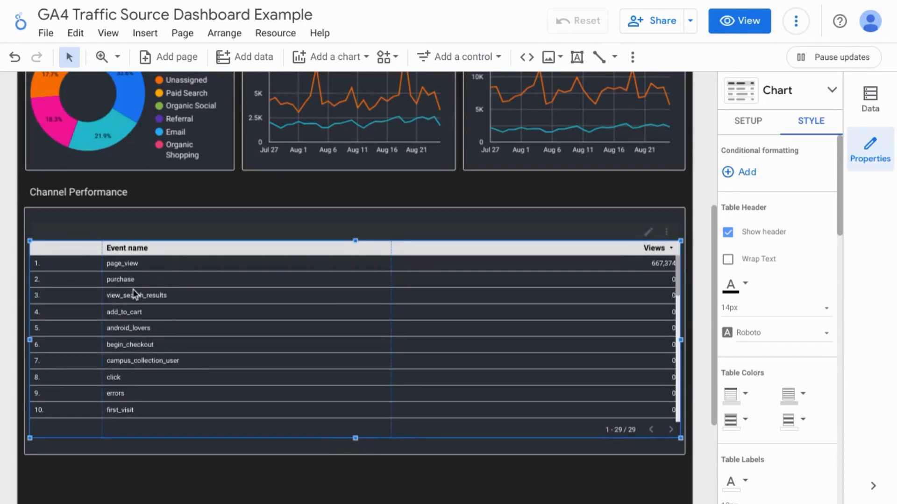
- Change the Channel Performance table's dimension from Event name to Session default channel group
{"action": "scroll", "coordinate": [206, 290], "scroll_direction": "down", "scroll_amount": 10}
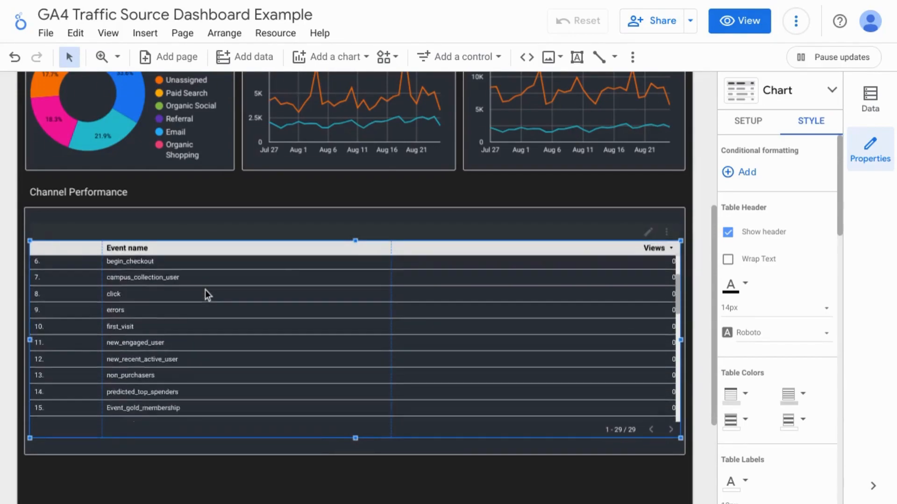
{"action": "scroll", "coordinate": [205, 290], "scroll_direction": "up", "scroll_amount": 5}
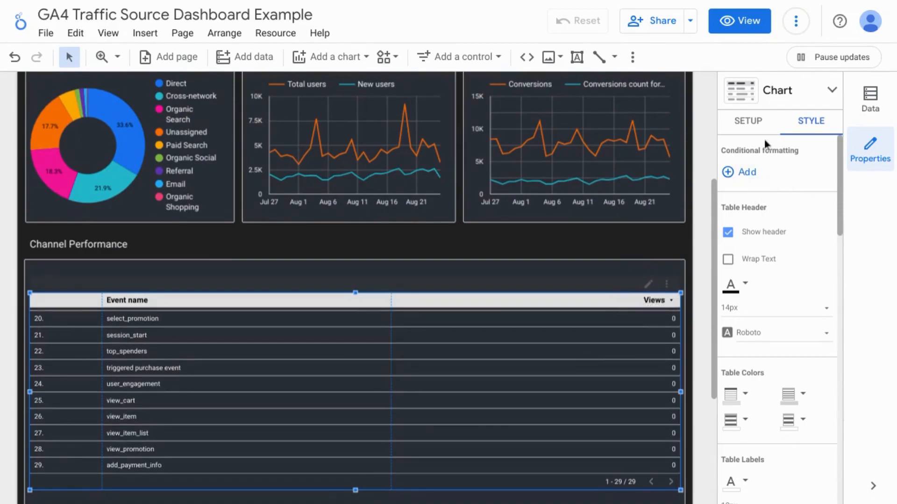
{"action": "left_click", "coordinate": [748, 122]}
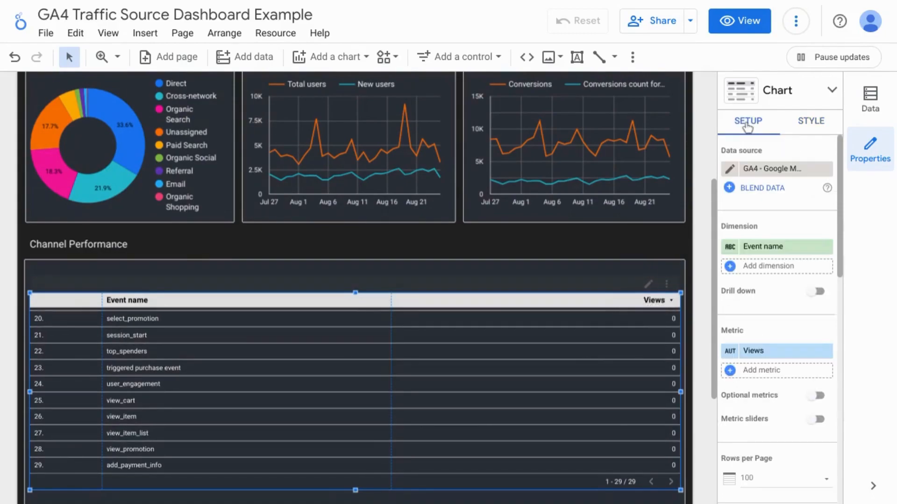
{"action": "left_click", "coordinate": [771, 249]}
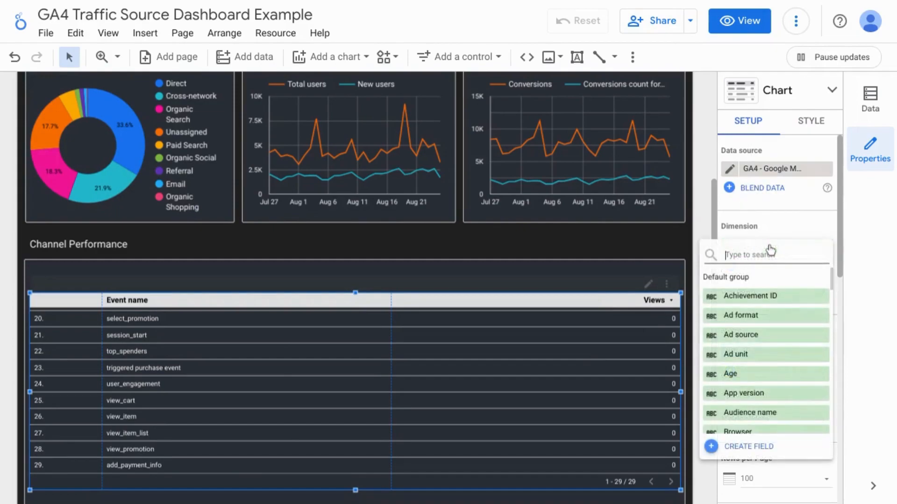
{"action": "type", "text": "channel"}
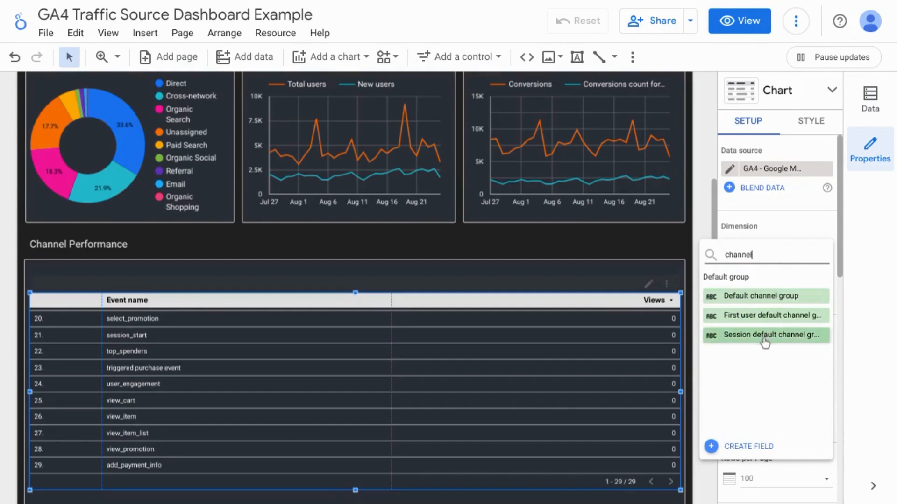
{"action": "left_click", "coordinate": [765, 337]}
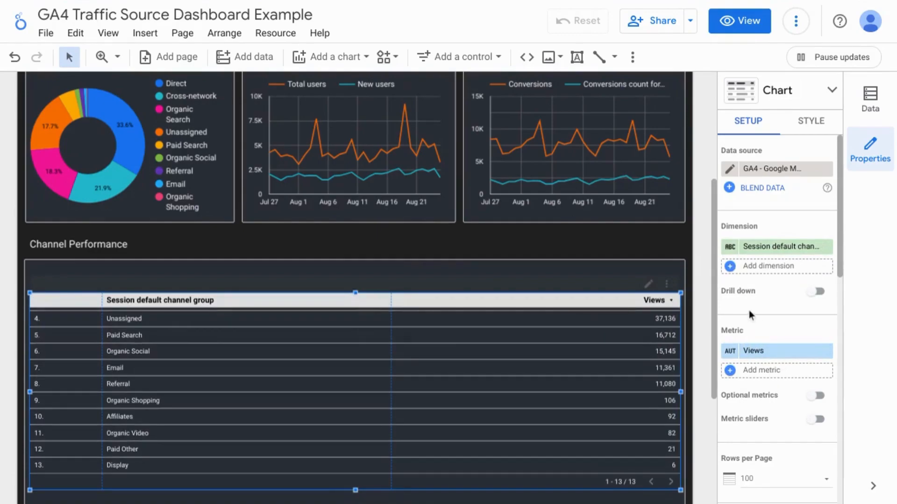
- Replace the Views metric in the Channel Performance table with Sessions
{"action": "left_click", "coordinate": [763, 356]}
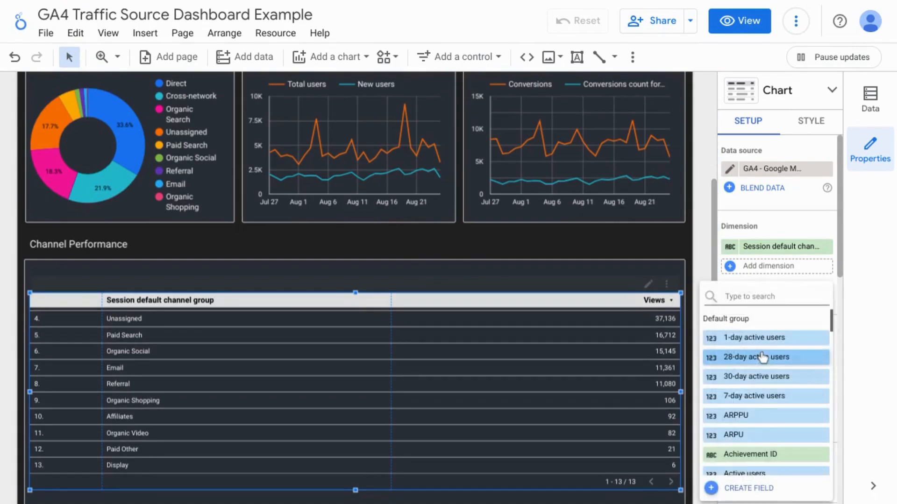
{"action": "type", "text": "ses"}
{"action": "left_click", "coordinate": [792, 374]}
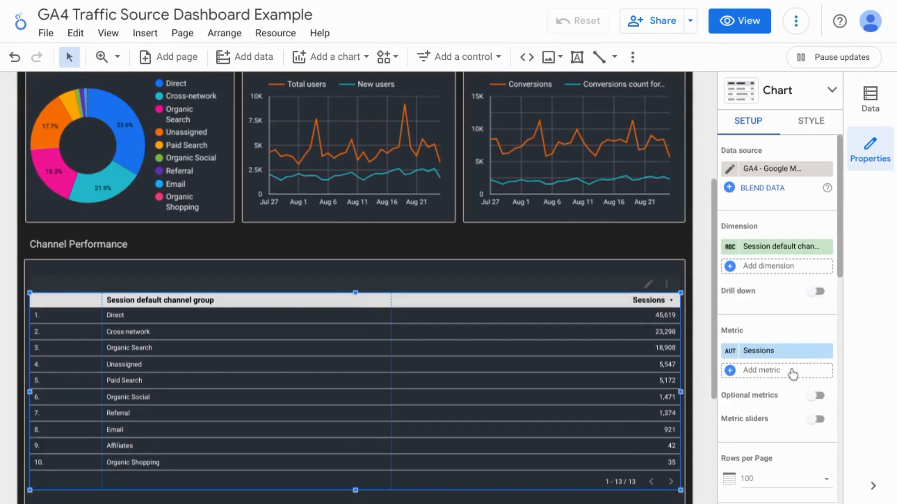
- Add Active users as the second metric of the Channel Performance table
{"action": "left_click", "coordinate": [793, 373]}
{"action": "type", "text": "user"}
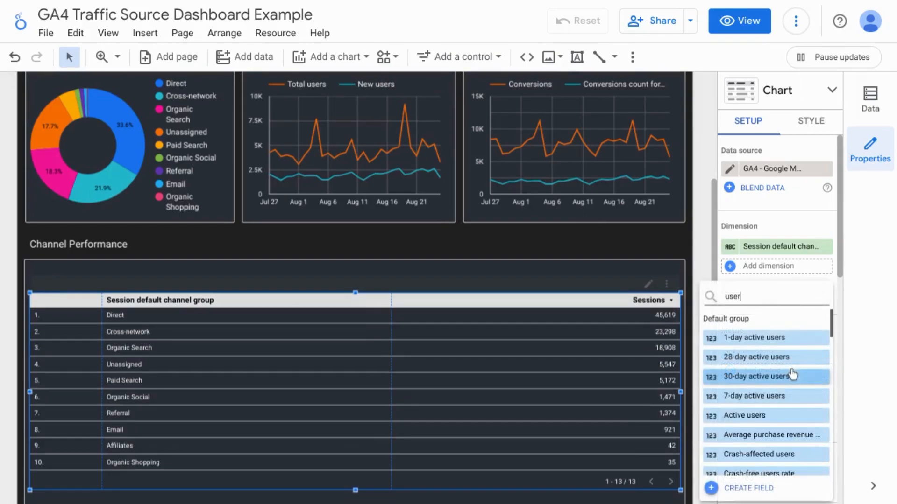
{"action": "scroll", "coordinate": [785, 362], "scroll_direction": "down", "scroll_amount": 2}
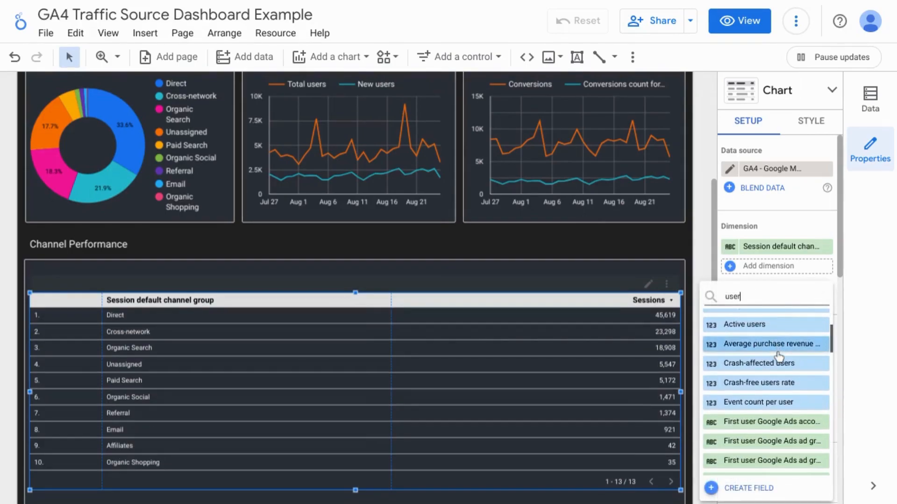
{"action": "scroll", "coordinate": [778, 358], "scroll_direction": "down", "scroll_amount": 1}
{"action": "left_click", "coordinate": [779, 357]}
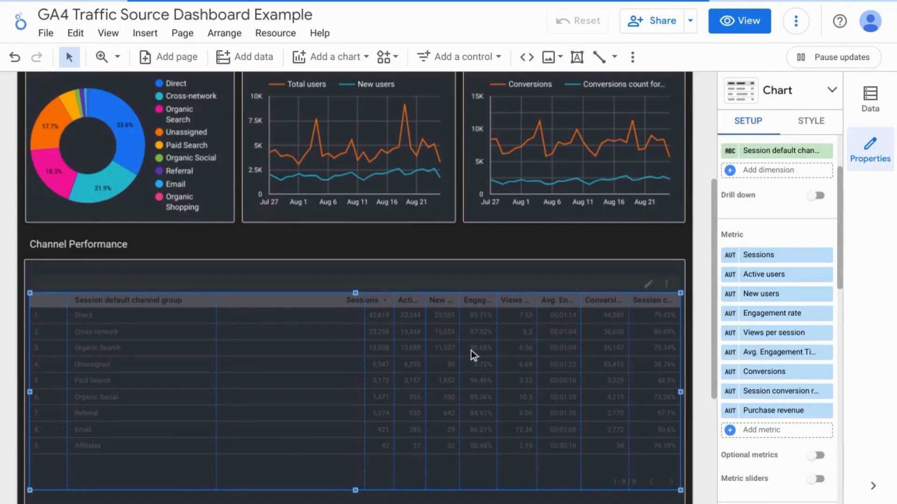
- Show the summary row in the Channel Performance table
{"action": "scroll", "coordinate": [776, 327], "scroll_direction": "down", "scroll_amount": 5}
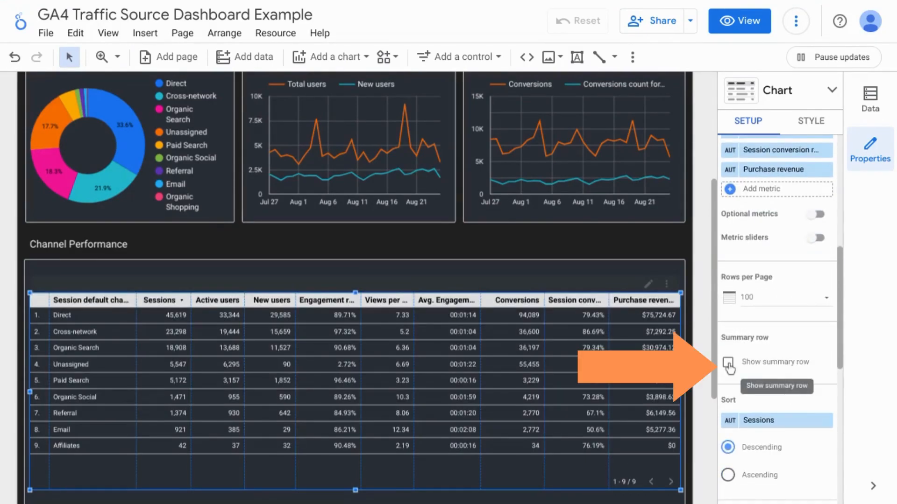
{"action": "left_click", "coordinate": [727, 364]}
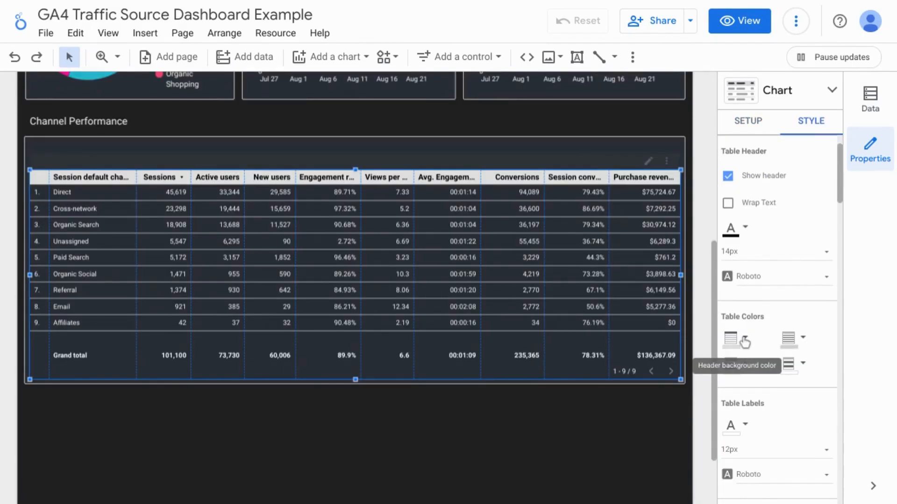
- Set the table header's background to the custom dark grey and its text to the white primary theme color
{"action": "left_click", "coordinate": [744, 343]}
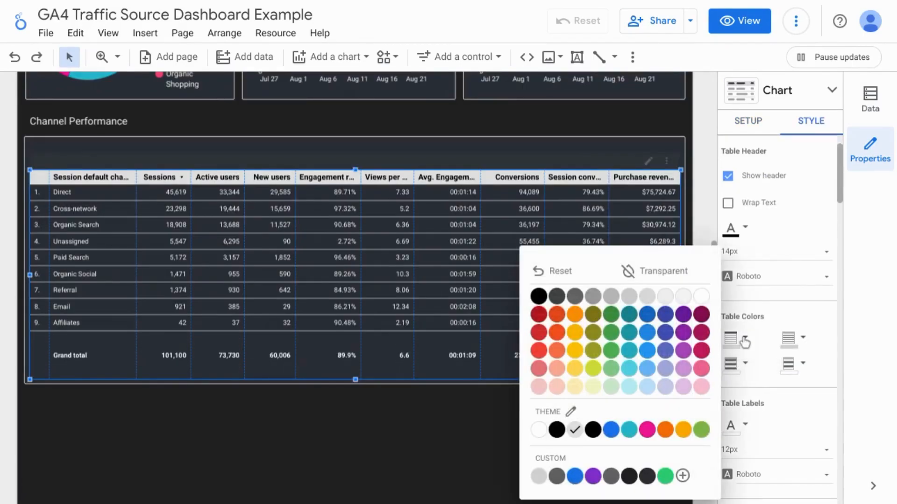
{"action": "left_click", "coordinate": [648, 477]}
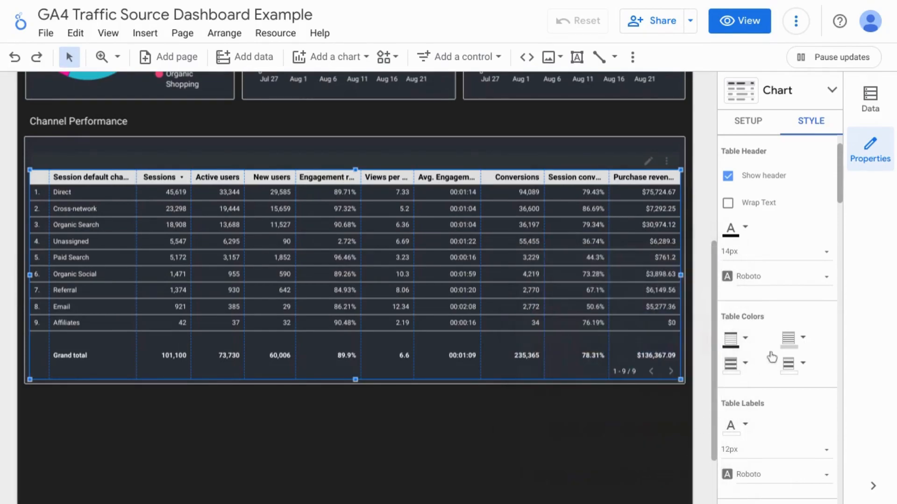
{"action": "left_click", "coordinate": [745, 229]}
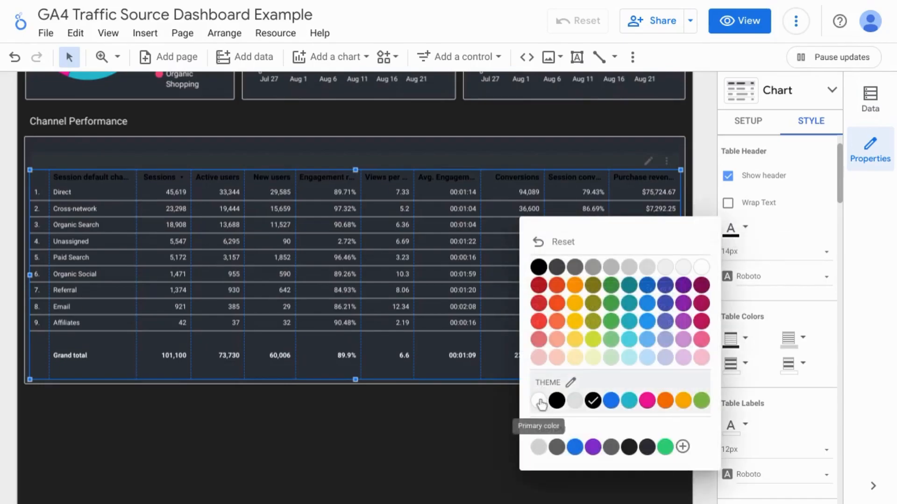
{"action": "left_click", "coordinate": [540, 402]}
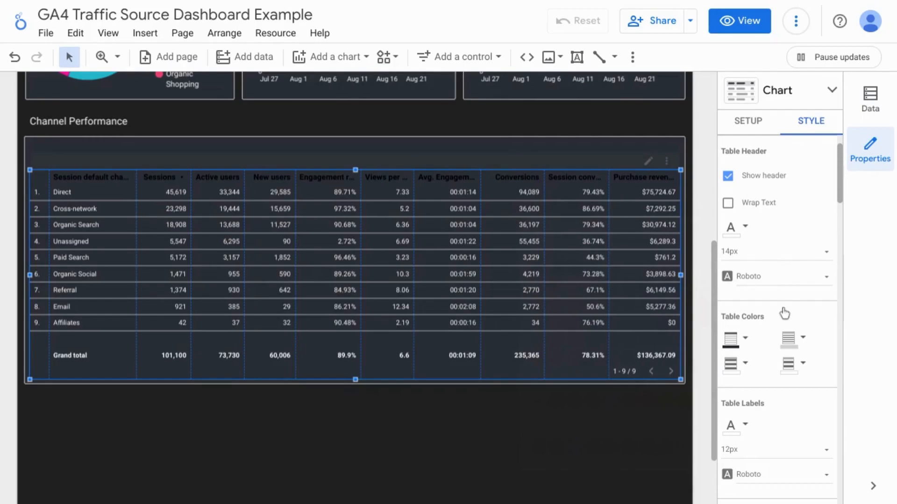
- Hide the row numbers in the Channel Performance table's body
{"action": "scroll", "coordinate": [784, 314], "scroll_direction": "down", "scroll_amount": 5}
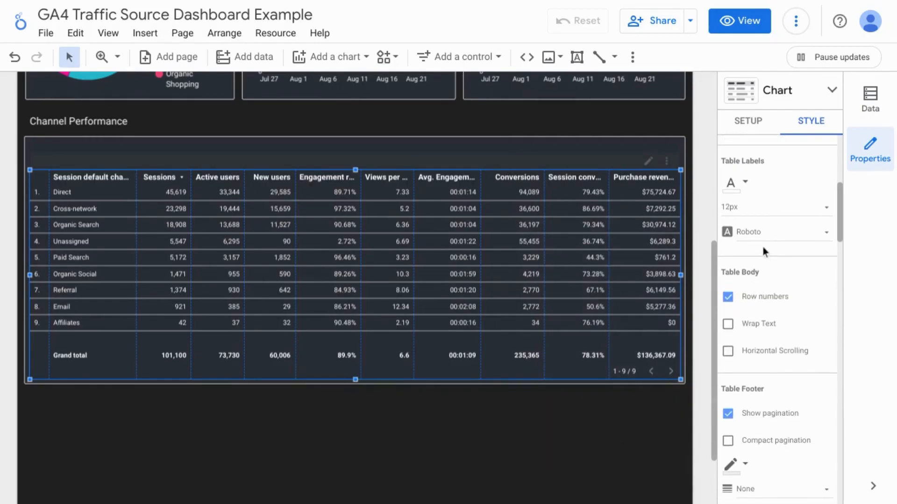
{"action": "scroll", "coordinate": [763, 248], "scroll_direction": "down", "scroll_amount": 1}
{"action": "left_click", "coordinate": [728, 242]}
{"action": "scroll", "coordinate": [786, 280], "scroll_direction": "down", "scroll_amount": 5}
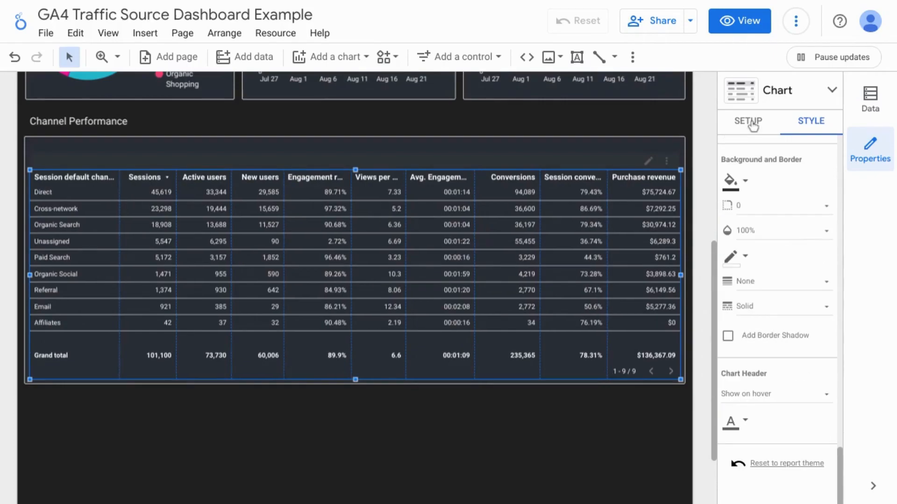
- Turn on cross-filtering for the Channel Performance table
{"action": "left_click", "coordinate": [752, 125]}
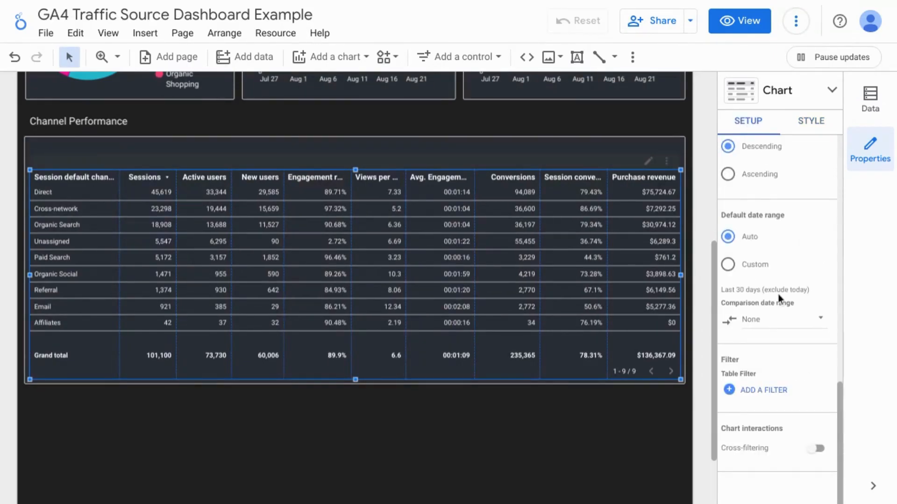
{"action": "scroll", "coordinate": [795, 381], "scroll_direction": "up", "scroll_amount": 2}
{"action": "scroll", "coordinate": [794, 382], "scroll_direction": "down", "scroll_amount": 2}
{"action": "scroll", "coordinate": [794, 381], "scroll_direction": "up", "scroll_amount": 4}
{"action": "scroll", "coordinate": [795, 381], "scroll_direction": "down", "scroll_amount": 4}
{"action": "left_click", "coordinate": [818, 449]}
{"action": "scroll", "coordinate": [155, 268], "scroll_direction": "up", "scroll_amount": 2}
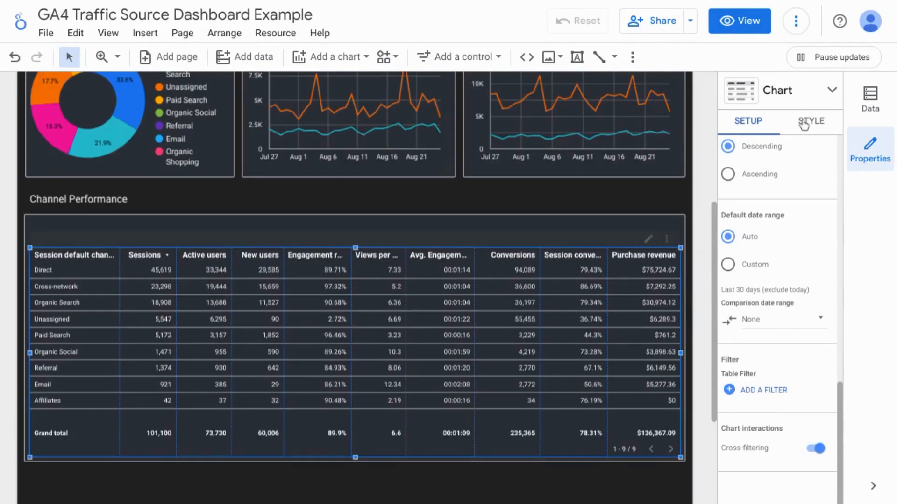
- Display the Sessions metric column as a heatmap in light yellow
{"action": "left_click", "coordinate": [802, 124]}
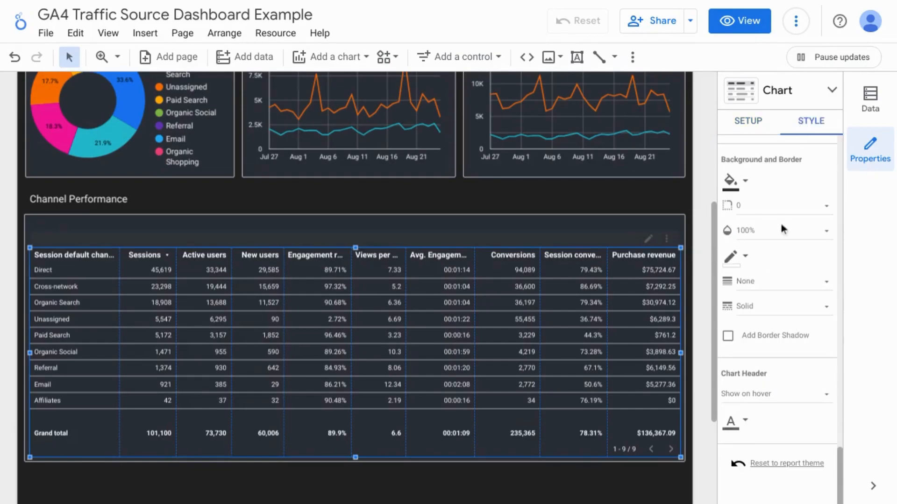
{"action": "scroll", "coordinate": [781, 223], "scroll_direction": "down", "scroll_amount": 10}
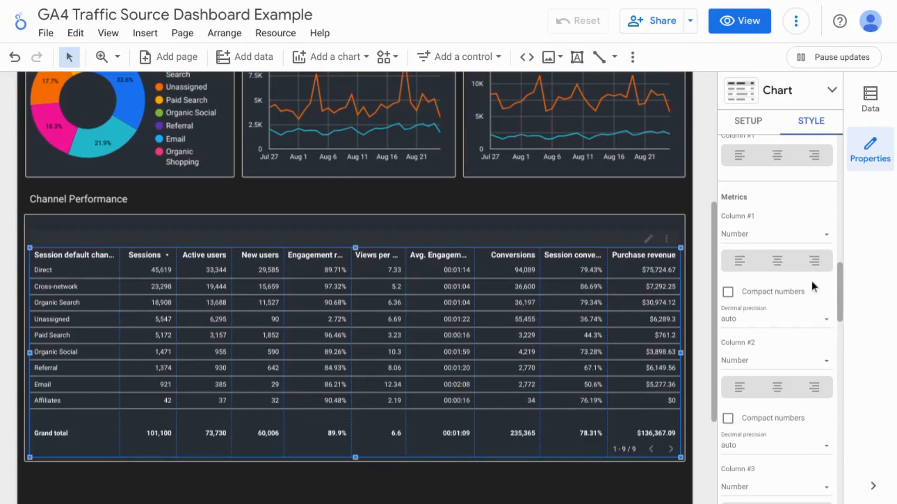
{"action": "left_click", "coordinate": [748, 242]}
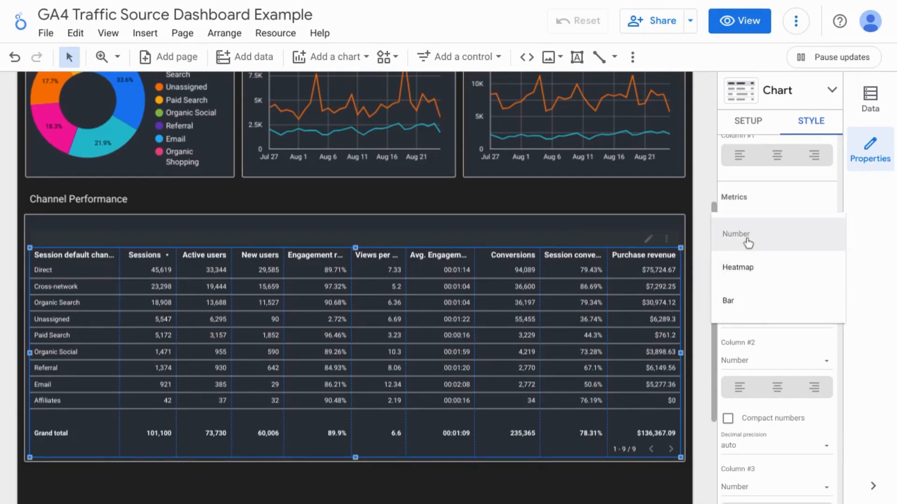
{"action": "left_click", "coordinate": [747, 268]}
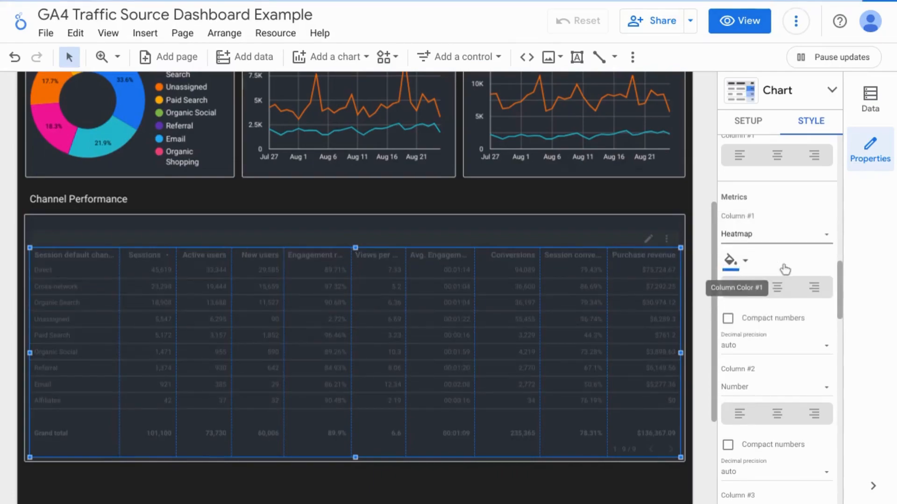
{"action": "left_click", "coordinate": [739, 271]}
{"action": "left_click", "coordinate": [577, 369]}
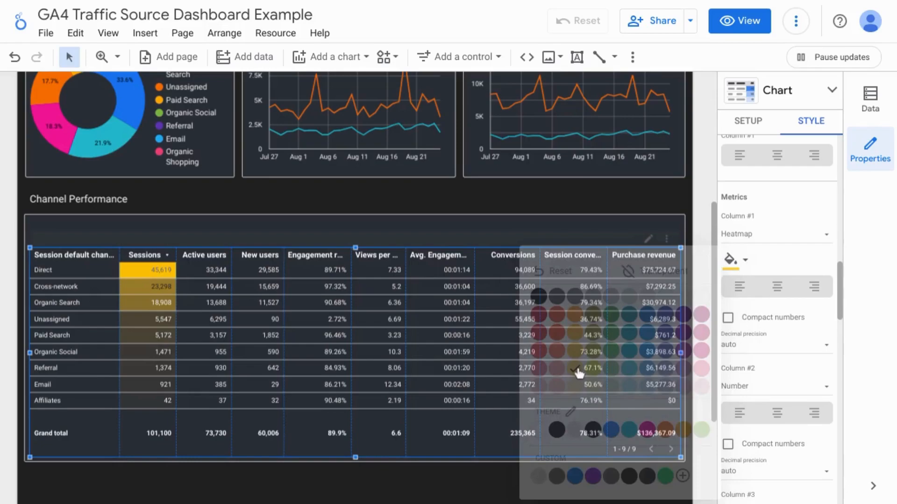
{"action": "scroll", "coordinate": [781, 217], "scroll_direction": "up", "scroll_amount": 1}
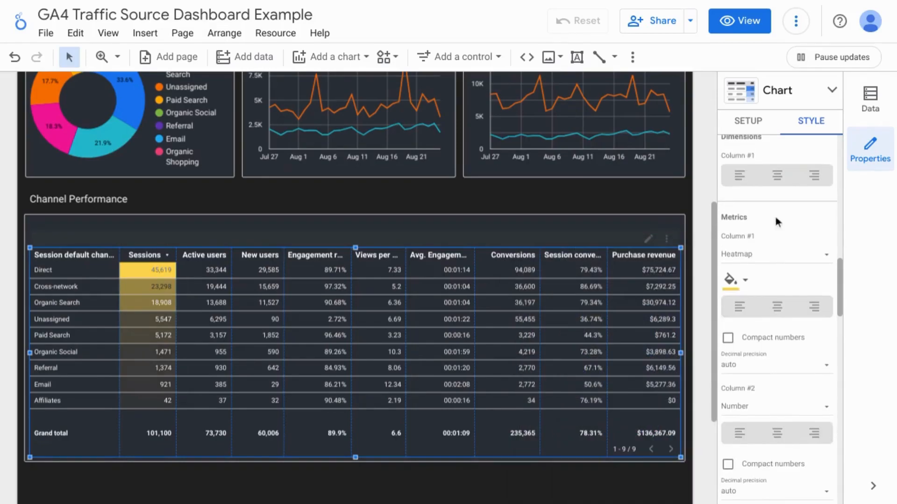
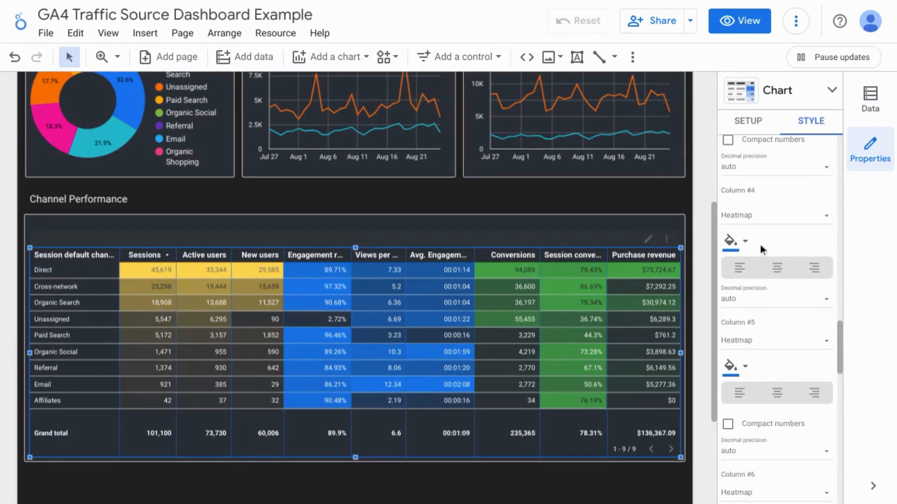
- Set the decimal precision of the Engagement rate column to 1
{"action": "left_click", "coordinate": [758, 298]}
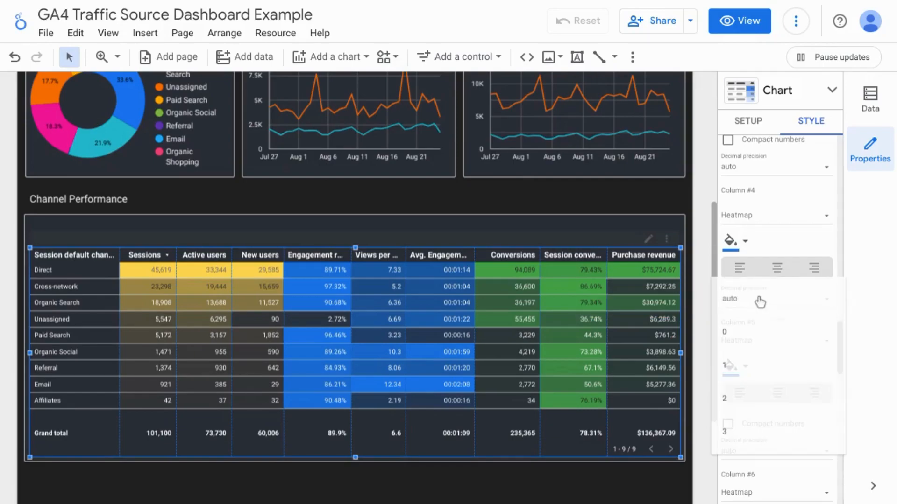
{"action": "left_click", "coordinate": [736, 365]}
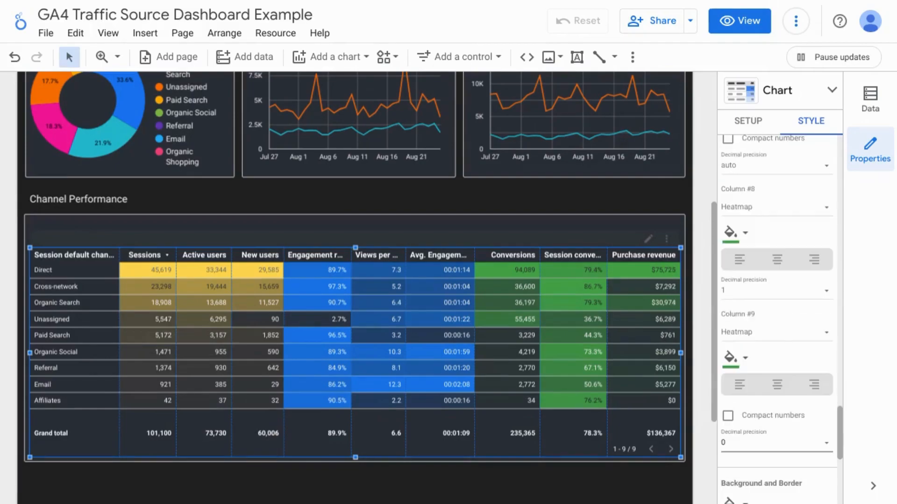
- Wrap the text in the table's header row and redo the last column width change
{"action": "scroll", "coordinate": [778, 299], "scroll_direction": "up", "scroll_amount": 15}
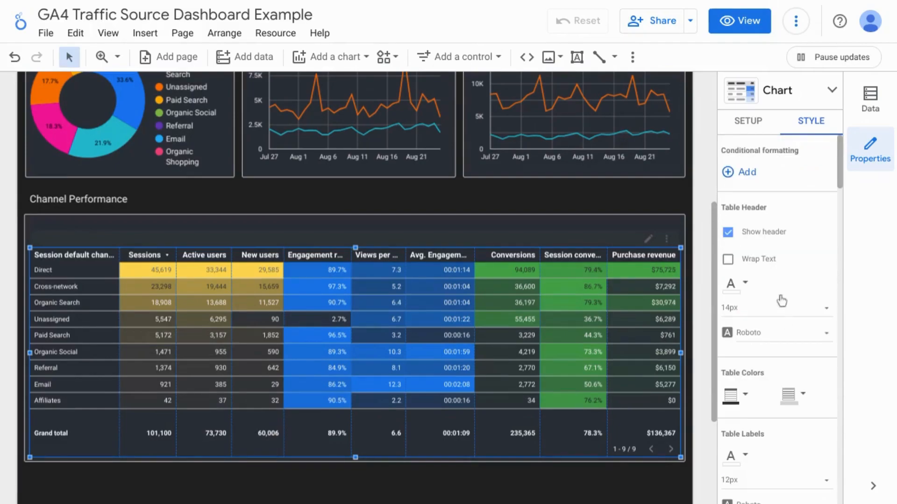
{"action": "left_click", "coordinate": [728, 261]}
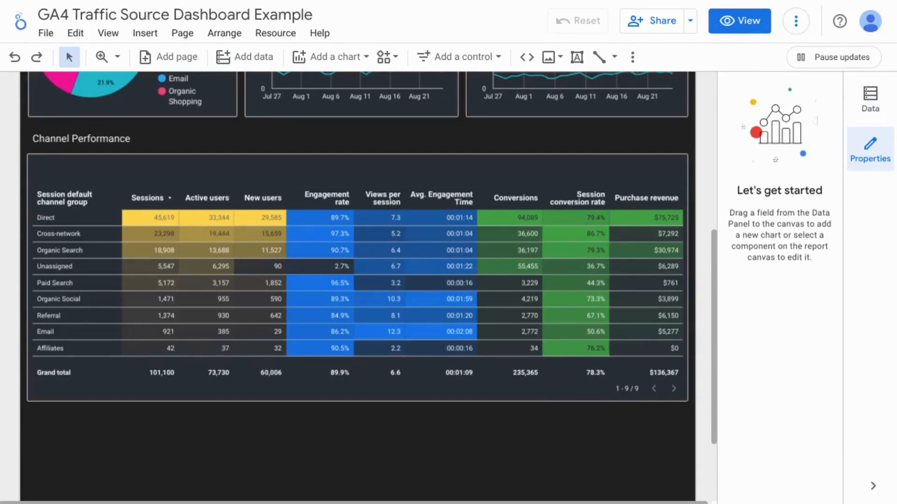
{"action": "key", "text": "ctrl+y"}
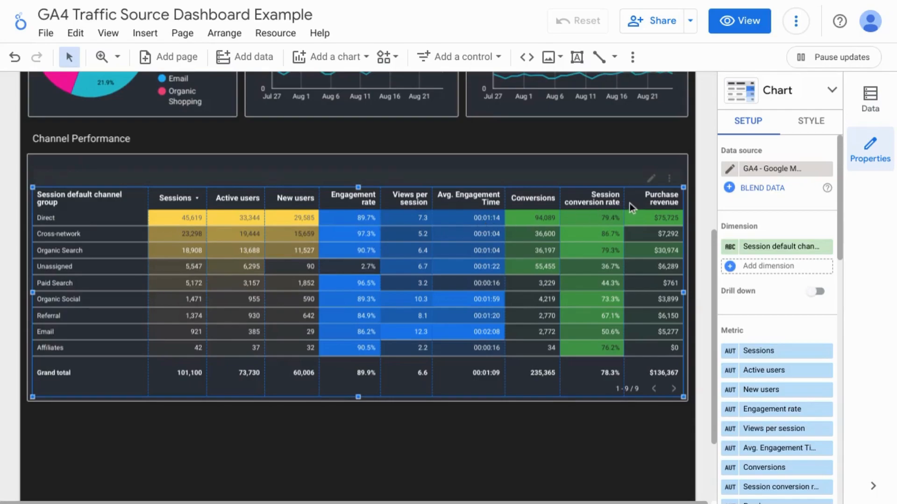
- Make the background of the Channel Performance table transparent
{"action": "left_click", "coordinate": [350, 176]}
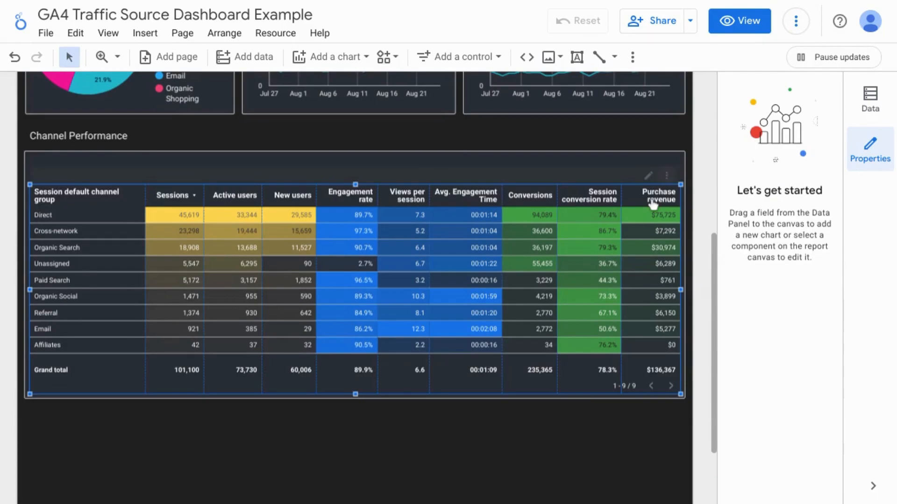
{"action": "left_click", "coordinate": [357, 296]}
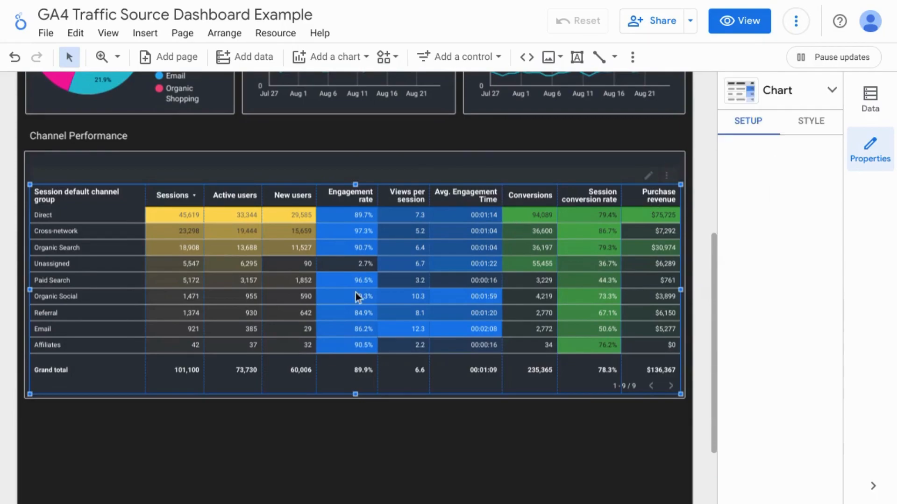
{"action": "left_click", "coordinate": [810, 130]}
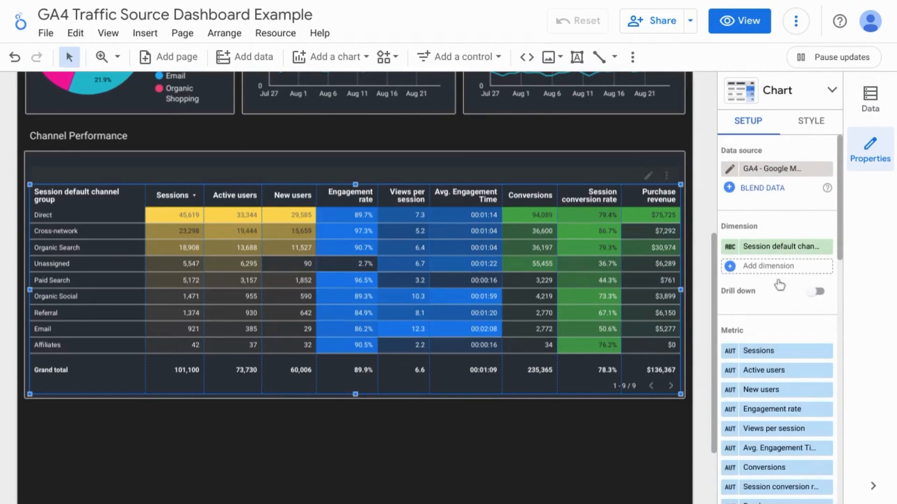
{"action": "scroll", "coordinate": [769, 226], "scroll_direction": "down", "scroll_amount": 5}
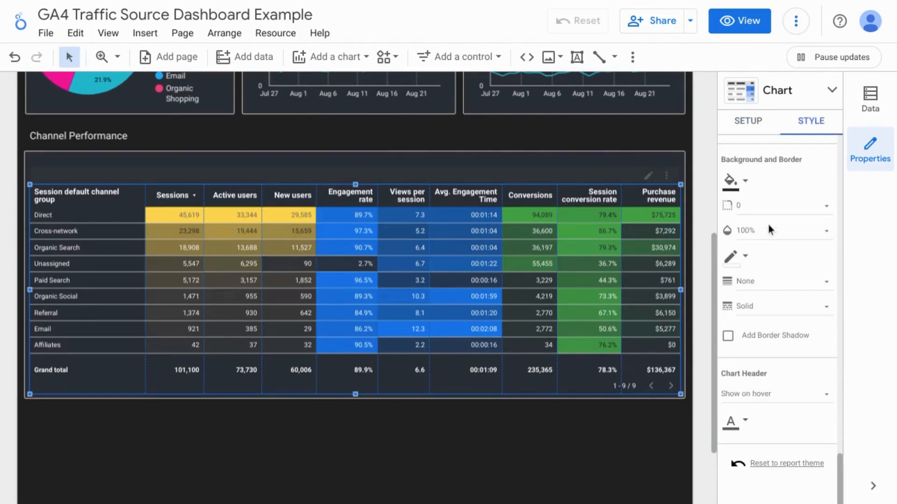
{"action": "left_click", "coordinate": [746, 186]}
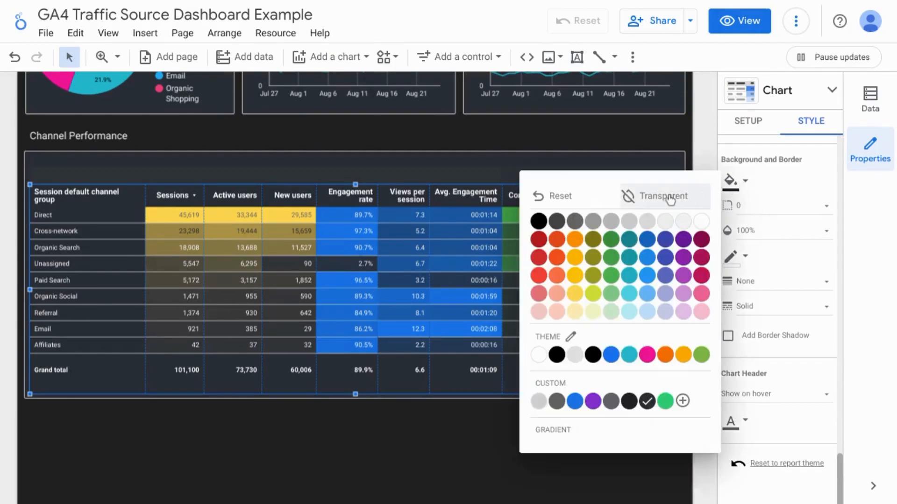
{"action": "left_click", "coordinate": [666, 195]}
- Duplicate the Channel Performance background rectangle and resize the copy to span only the Sessions, Active users and New users columns
{"action": "left_click", "coordinate": [523, 167]}
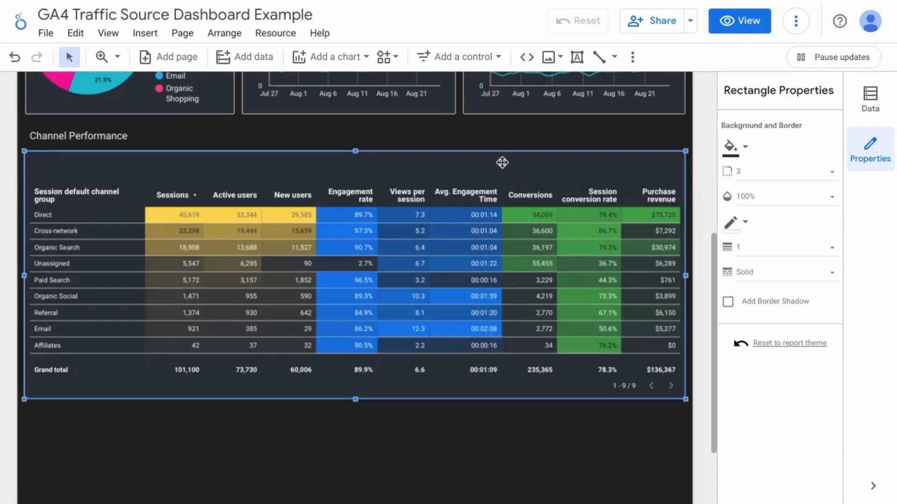
{"action": "key", "text": "ctrl+v"}
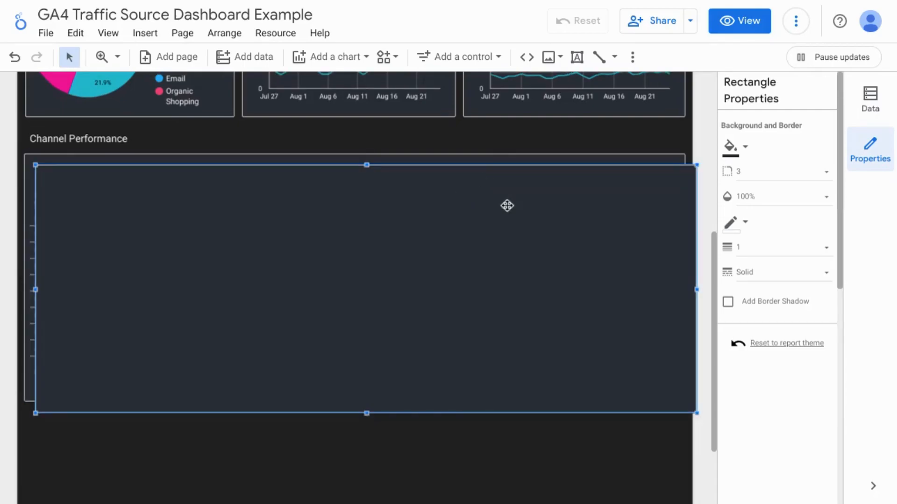
{"action": "left_click_drag", "start_coordinate": [695, 164], "coordinate": [316, 160]}
{"action": "left_click_drag", "start_coordinate": [35, 414], "coordinate": [145, 396]}
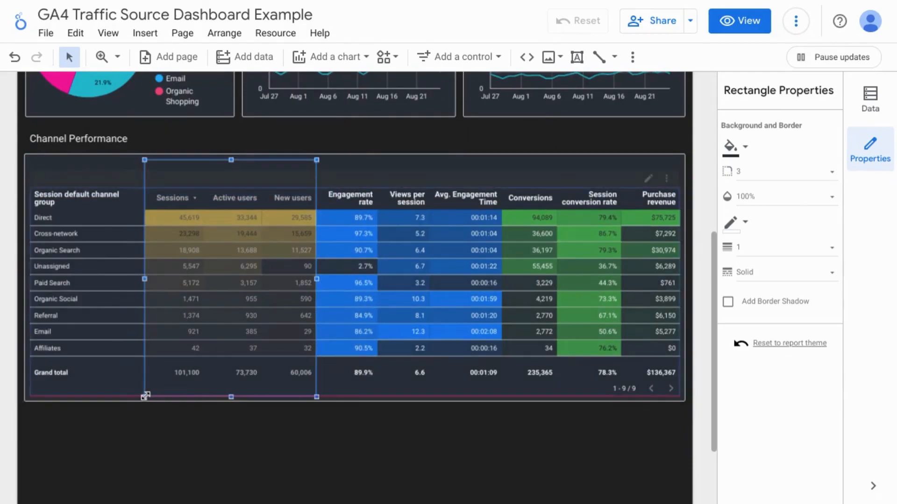
- Send the narrow rectangle behind the Sessions to New users columns to the back and fill it with black
{"action": "right_click", "coordinate": [234, 212]}
{"action": "mouse_move", "coordinate": [314, 381]}
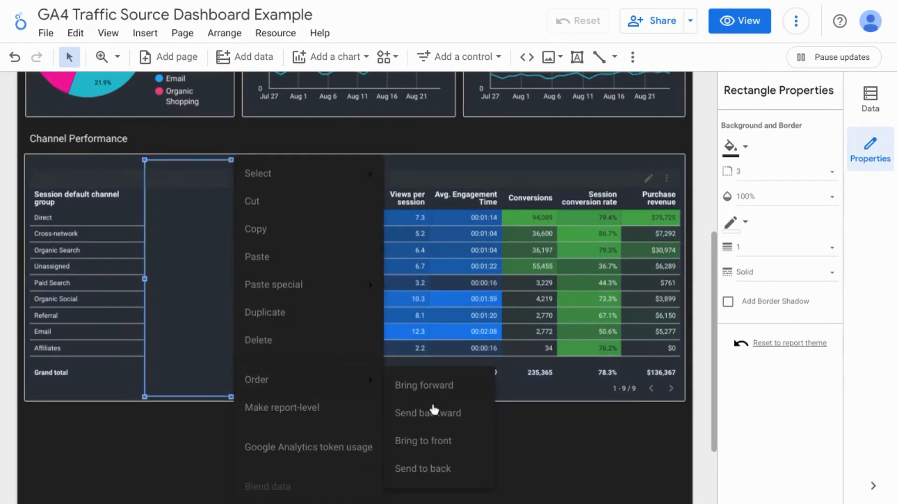
{"action": "left_click", "coordinate": [431, 470]}
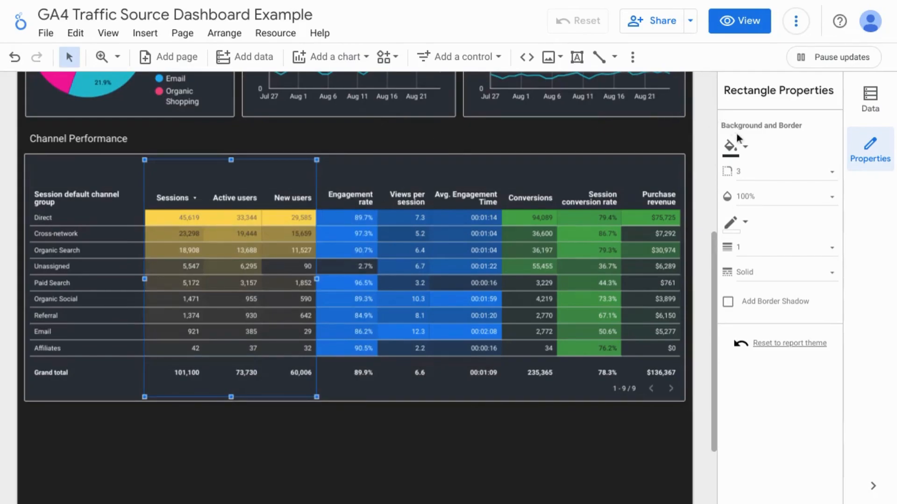
{"action": "left_click", "coordinate": [743, 150]}
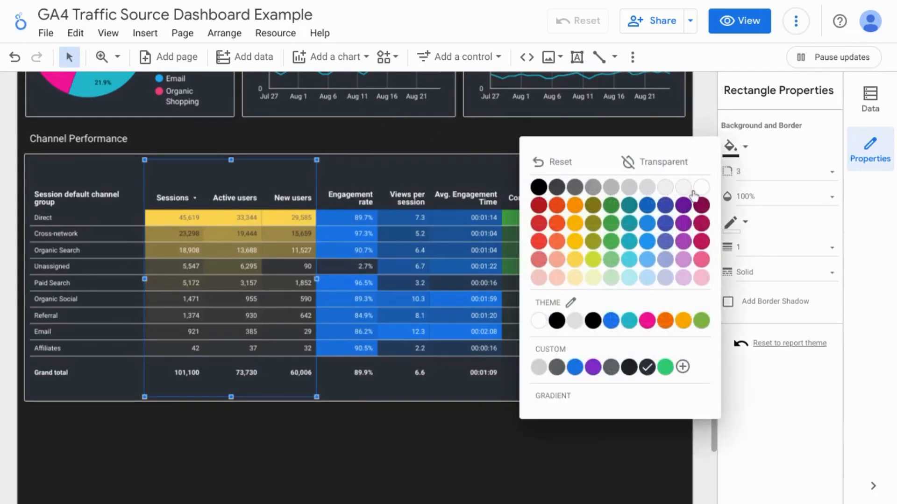
{"action": "left_click", "coordinate": [539, 188]}
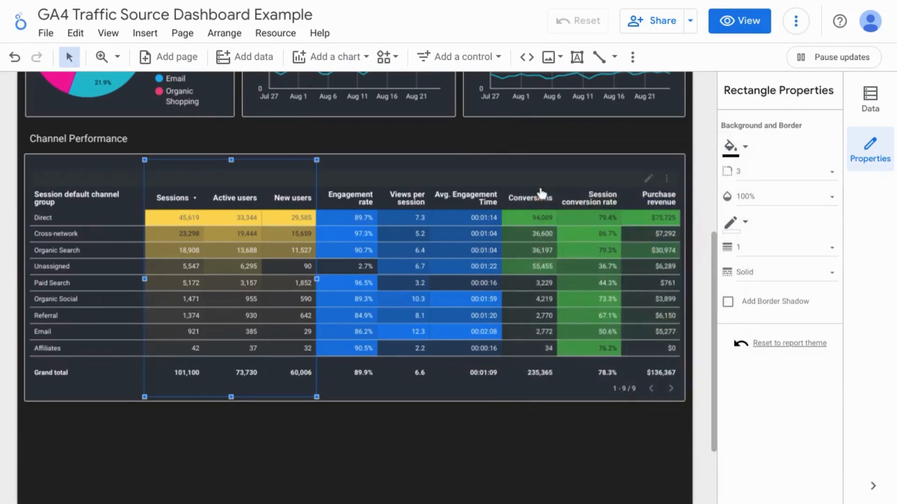
- Send the full-width Channel Performance background rectangle to the back so it sits behind the black rectangle
{"action": "left_click", "coordinate": [378, 160]}
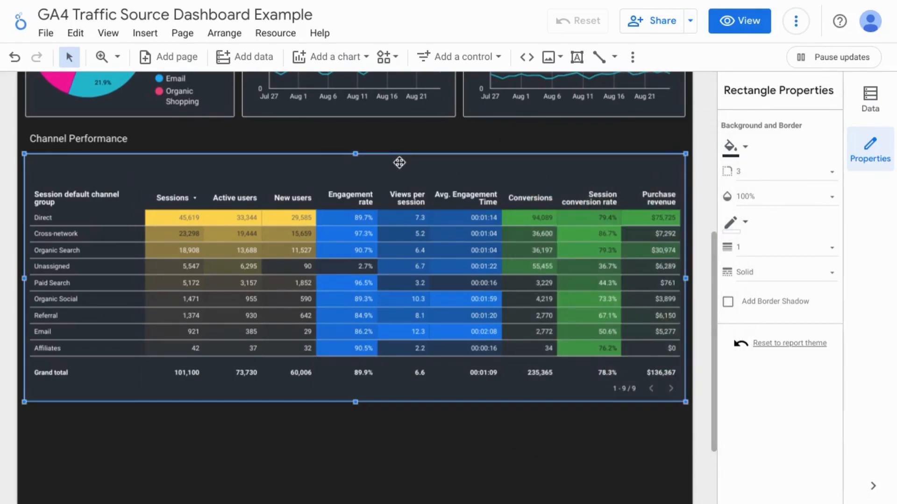
{"action": "right_click", "coordinate": [399, 162]}
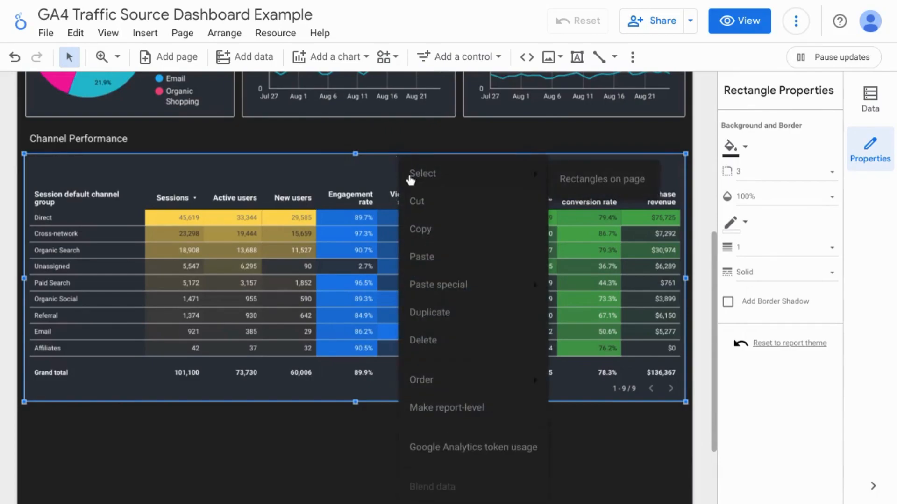
{"action": "mouse_move", "coordinate": [426, 380]}
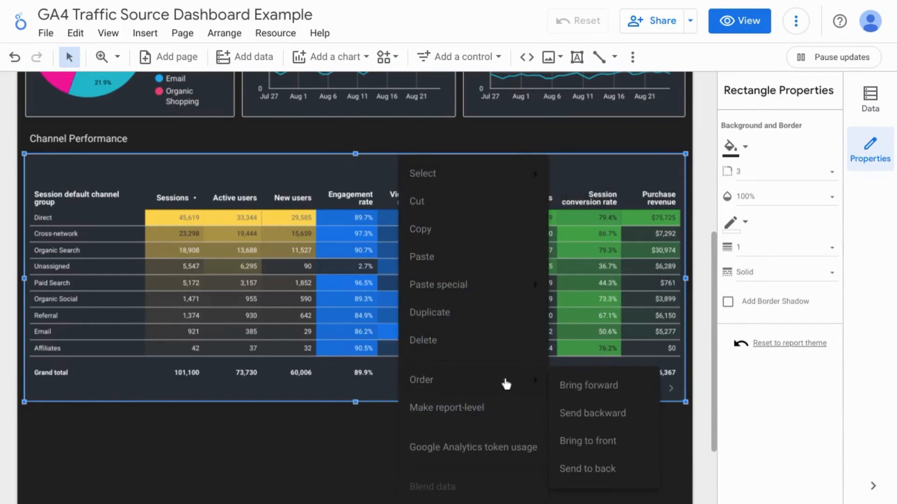
{"action": "left_click", "coordinate": [592, 472]}
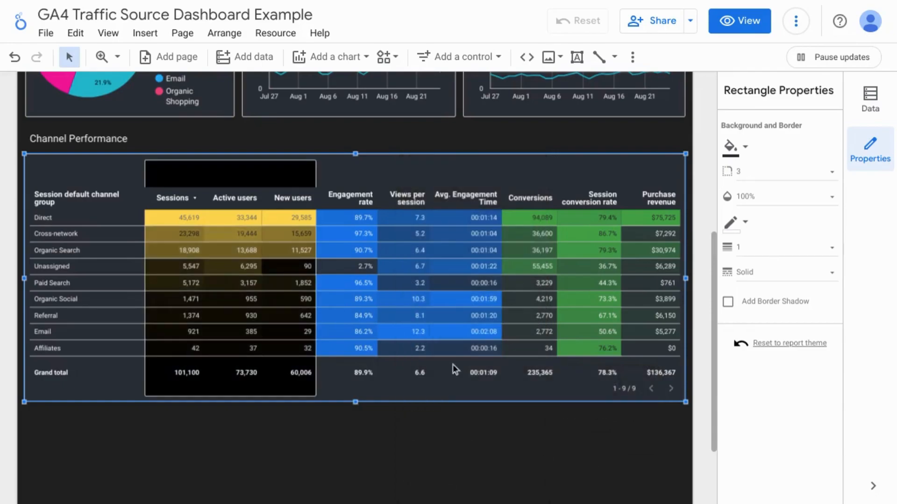
- Make the border of the black rectangle behind the Sessions to New users columns transparent
{"action": "left_click", "coordinate": [244, 170]}
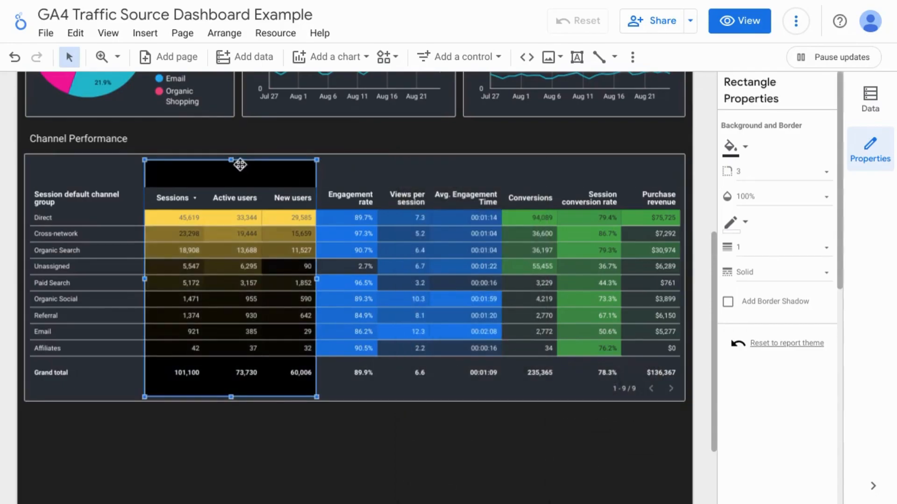
{"action": "left_click", "coordinate": [745, 223]}
{"action": "left_click", "coordinate": [666, 240]}
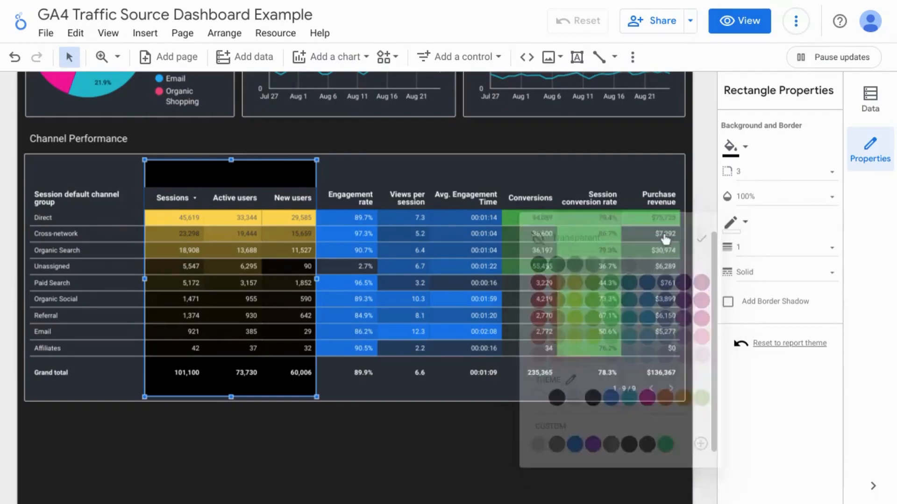
- Duplicate the Channel Performance title, place the copy above the Sessions to New users columns and change its text to "Acquisition"
{"action": "left_click", "coordinate": [78, 142]}
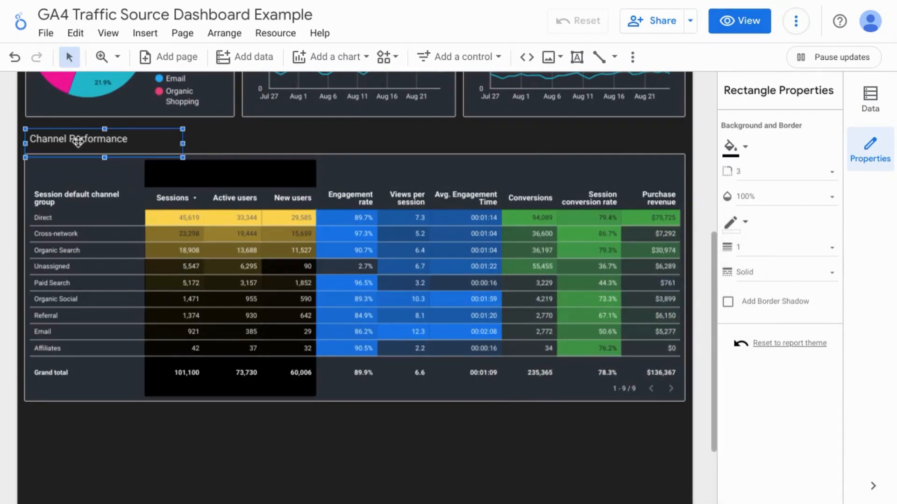
{"action": "key", "text": "ctrl+c"}
{"action": "key", "text": "ctrl+v"}
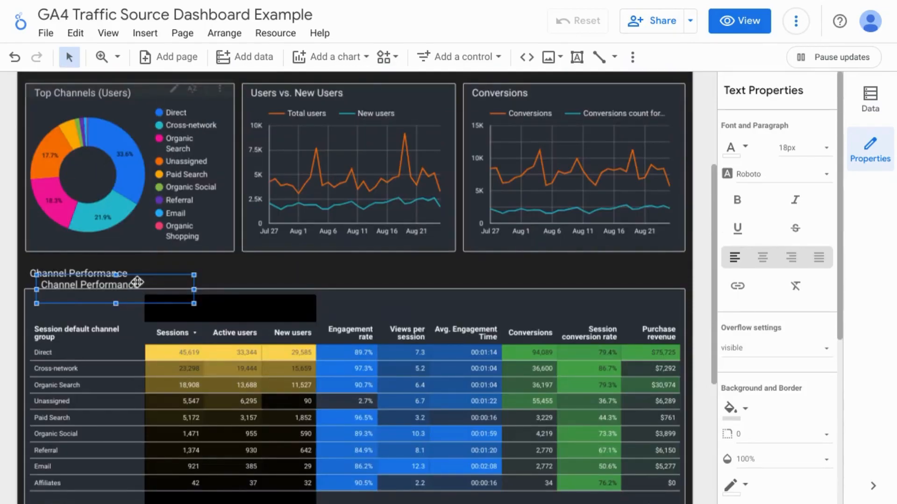
{"action": "left_click_drag", "start_coordinate": [144, 277], "coordinate": [255, 304]}
{"action": "triple_click", "coordinate": [212, 309]}
{"action": "type", "text": "Acquistion"}
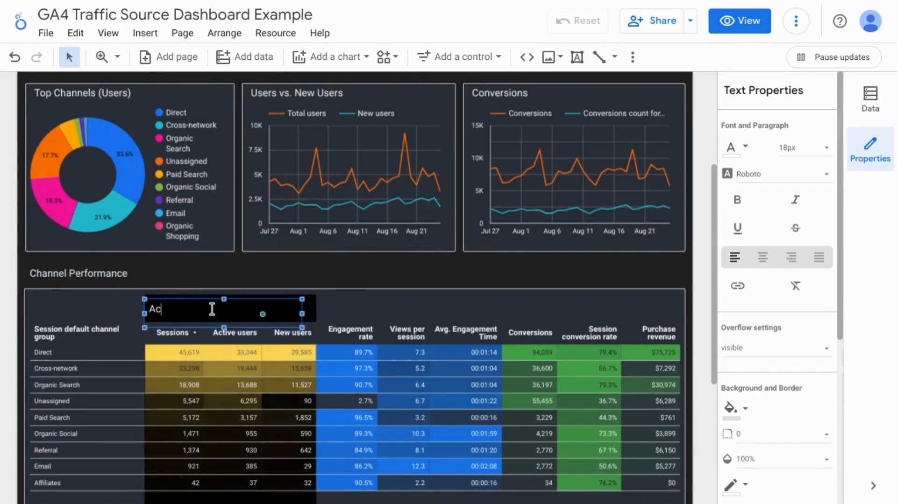
- Reduce the font size of the label above the Sessions columns to 16px
{"action": "double_click", "coordinate": [188, 310]}
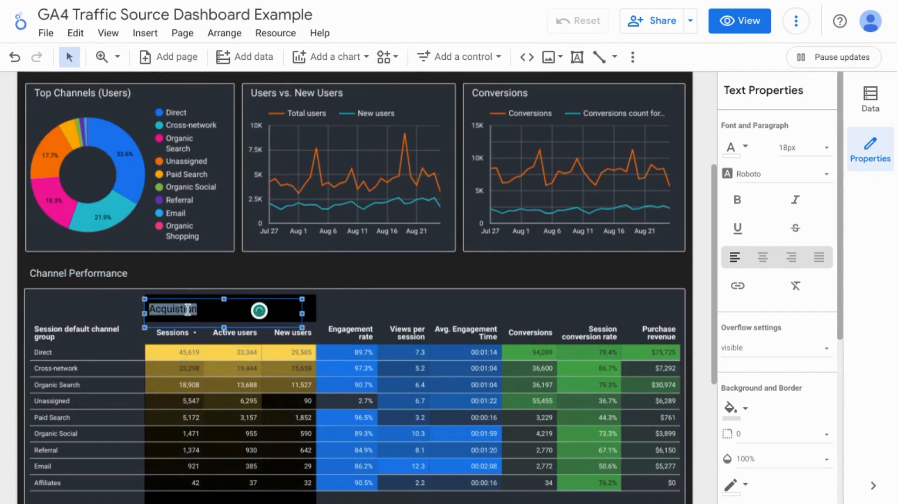
{"action": "left_click", "coordinate": [813, 154]}
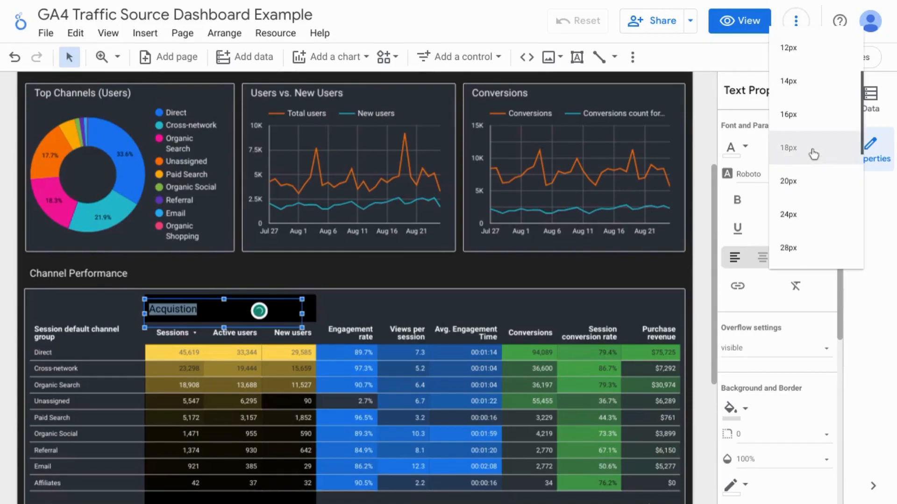
{"action": "left_click", "coordinate": [806, 122]}
- Set the current page's canvas height to 1700 px
{"action": "scroll", "coordinate": [297, 316], "scroll_direction": "down", "scroll_amount": 1}
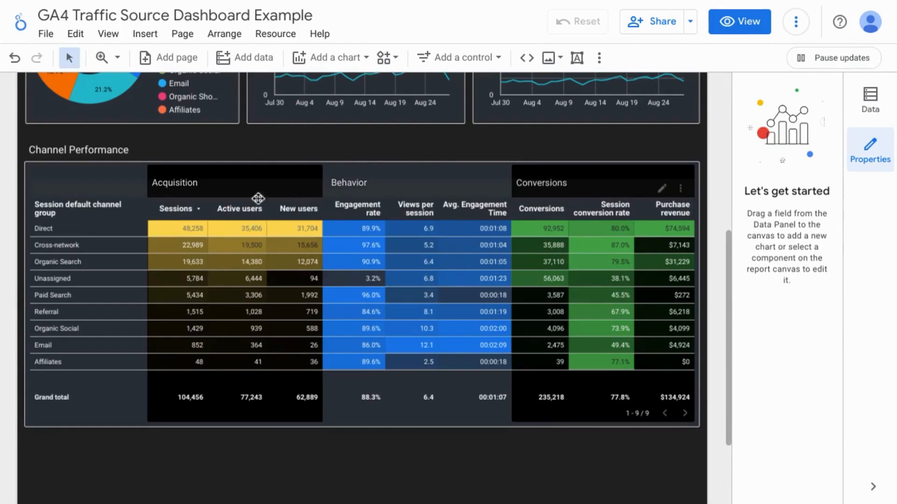
{"action": "left_click", "coordinate": [182, 34]}
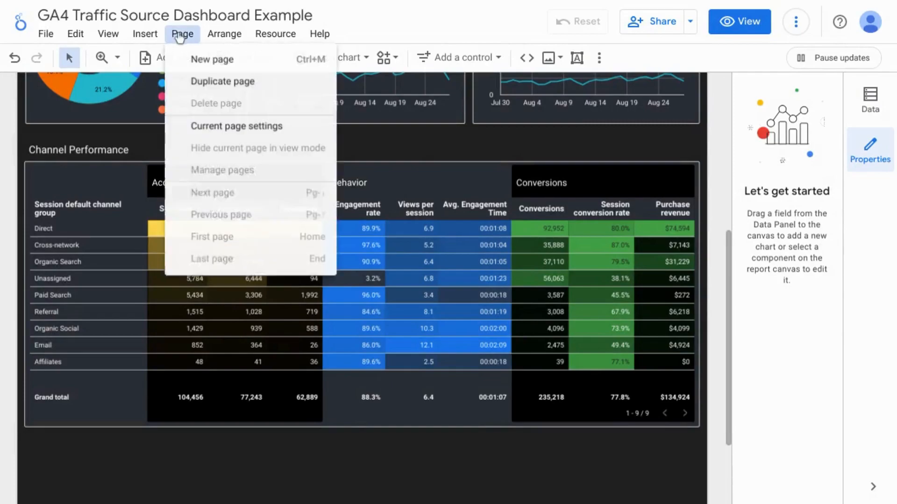
{"action": "left_click", "coordinate": [240, 126]}
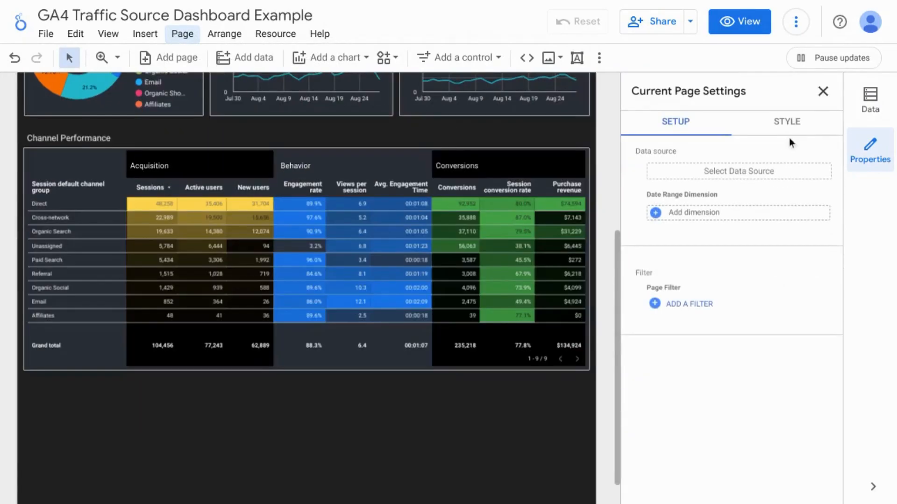
{"action": "left_click", "coordinate": [789, 123]}
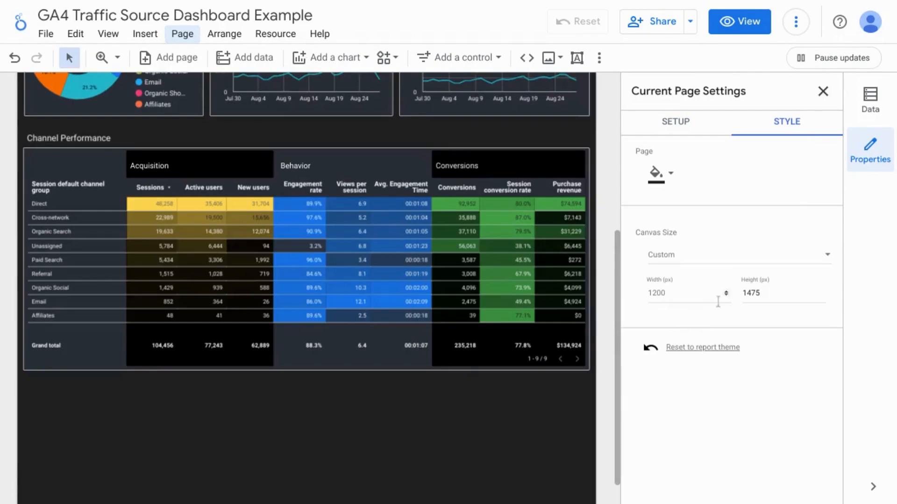
{"action": "double_click", "coordinate": [753, 294]}
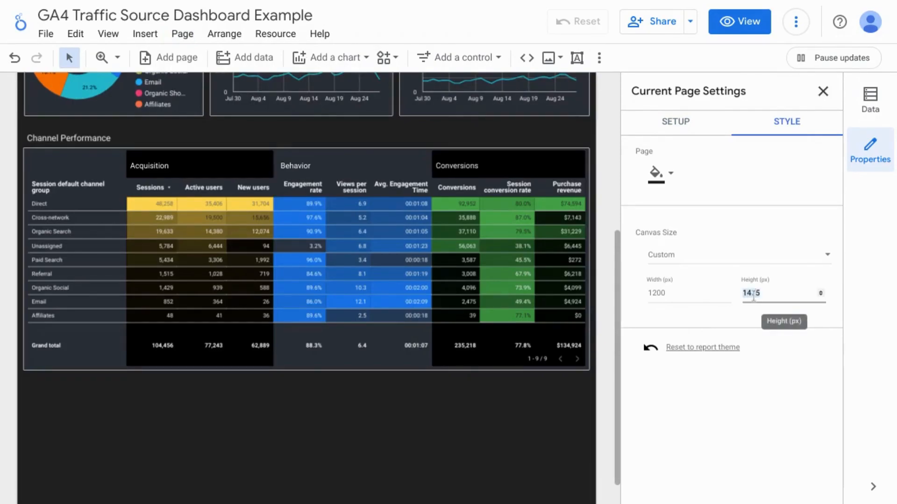
{"action": "type", "text": "1700"}
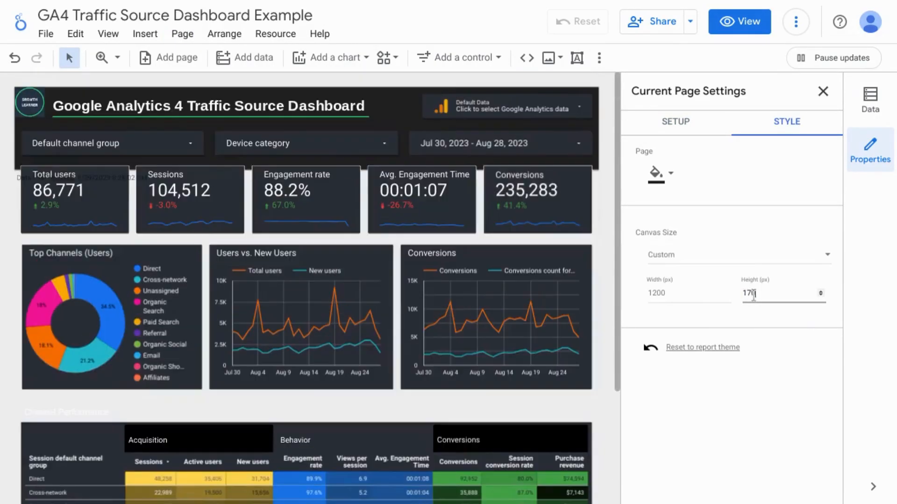
{"action": "key", "text": "Return"}
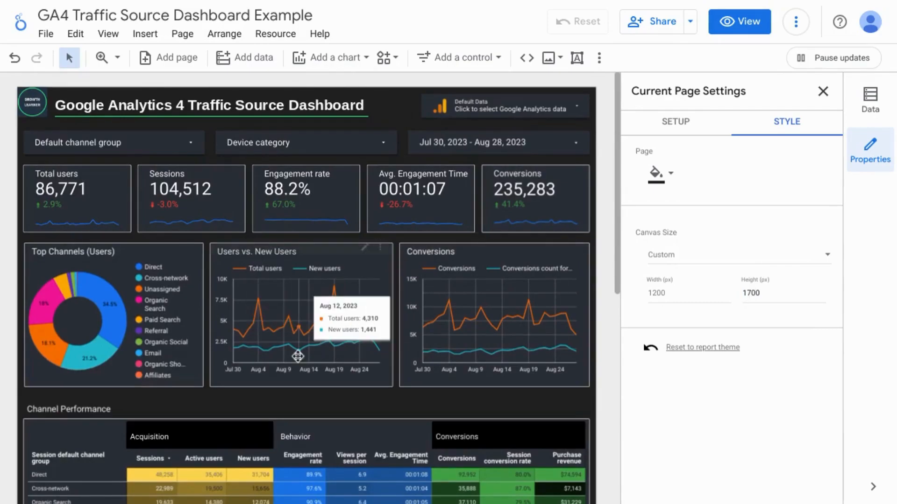
- Select the whole Channel Performance section, including its title, group labels, table and background rectangles
{"action": "scroll", "coordinate": [298, 356], "scroll_direction": "down", "scroll_amount": 10}
{"action": "scroll", "coordinate": [298, 356], "scroll_direction": "up", "scroll_amount": 3}
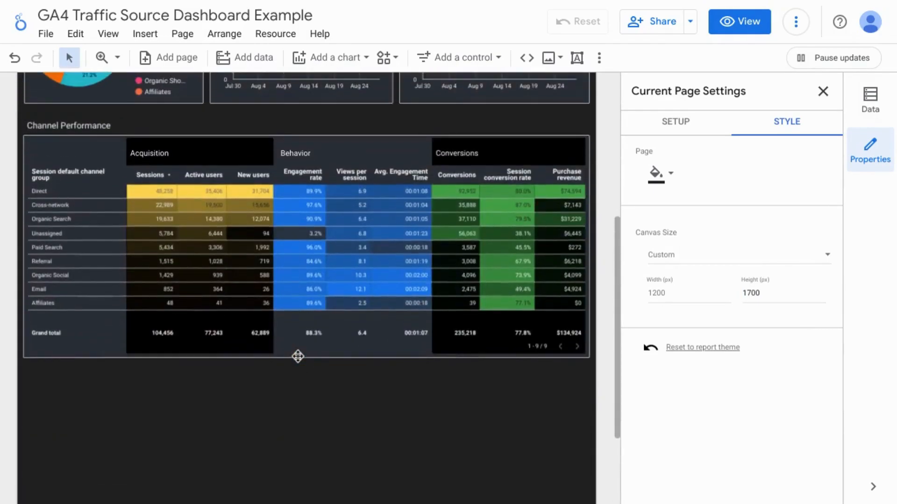
{"action": "scroll", "coordinate": [298, 356], "scroll_direction": "down", "scroll_amount": 3}
{"action": "scroll", "coordinate": [298, 357], "scroll_direction": "up", "scroll_amount": 2}
{"action": "scroll", "coordinate": [298, 356], "scroll_direction": "up", "scroll_amount": 2}
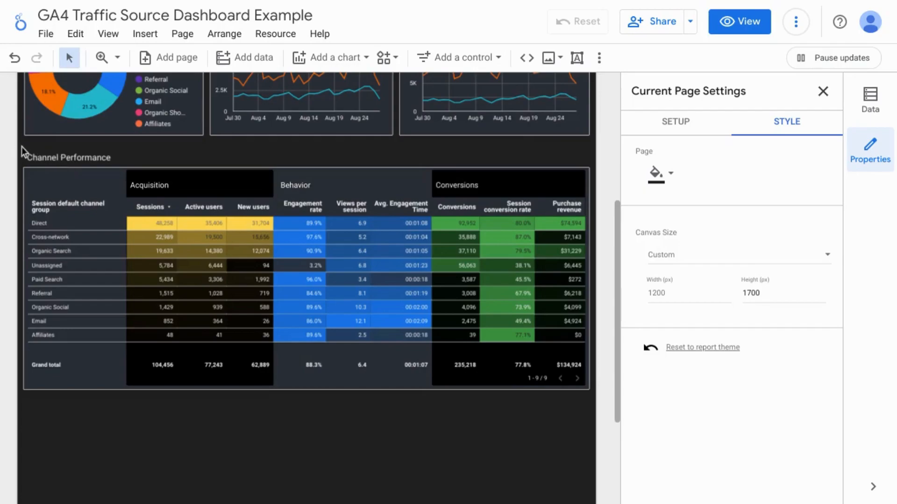
{"action": "left_click_drag", "start_coordinate": [21, 147], "coordinate": [593, 403]}
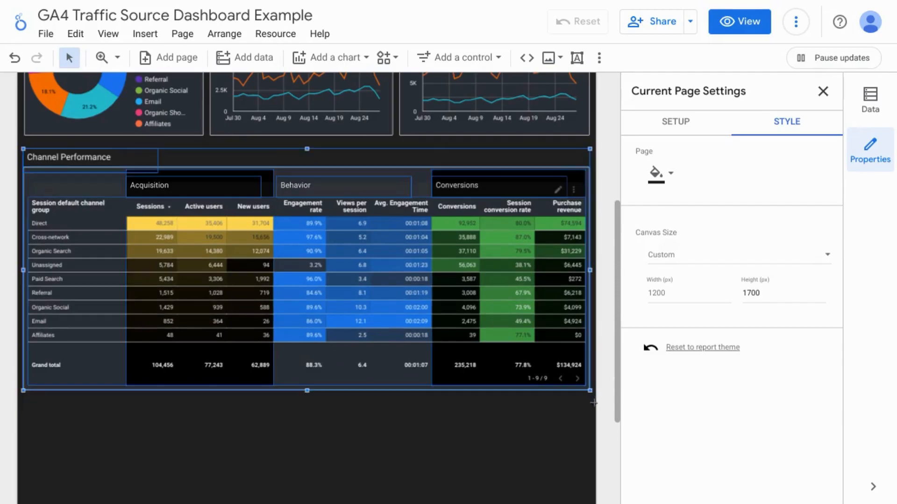
- Select the Landing Page Performance table and review its dimension and metrics
{"action": "scroll", "coordinate": [345, 366], "scroll_direction": "down", "scroll_amount": 5}
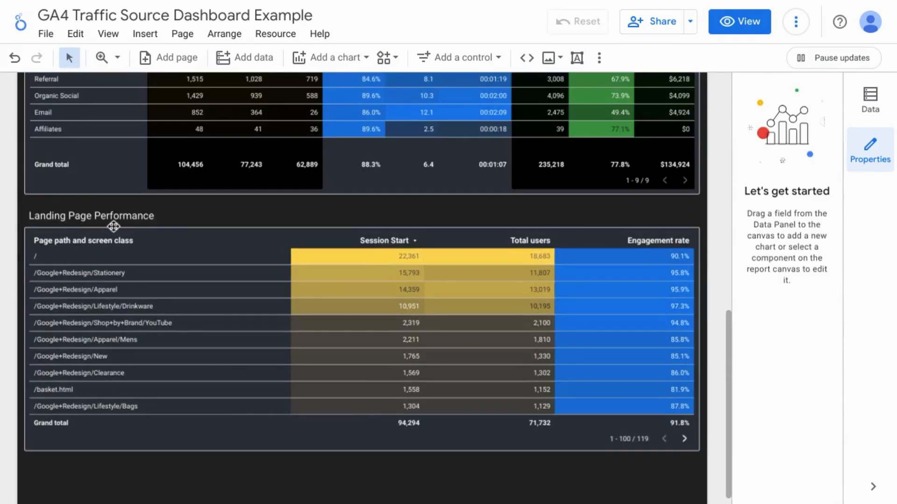
{"action": "left_click", "coordinate": [203, 242]}
{"action": "scroll", "coordinate": [589, 378], "scroll_direction": "up", "scroll_amount": 4}
{"action": "scroll", "coordinate": [590, 378], "scroll_direction": "down", "scroll_amount": 5}
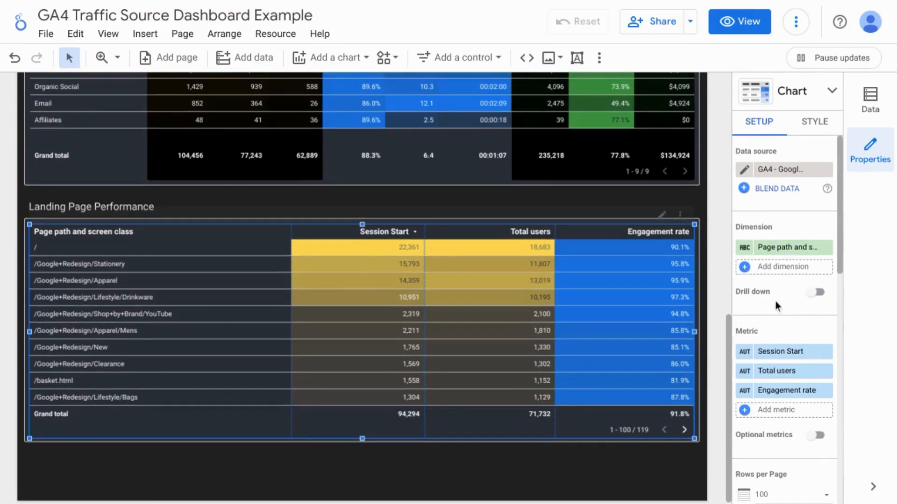
{"action": "scroll", "coordinate": [627, 234], "scroll_direction": "up", "scroll_amount": 3}
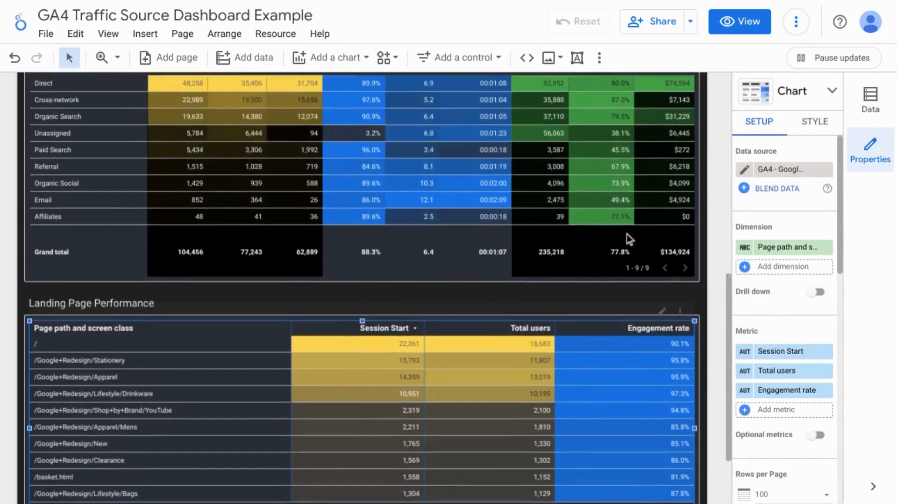
{"action": "scroll", "coordinate": [718, 271], "scroll_direction": "down", "scroll_amount": 2}
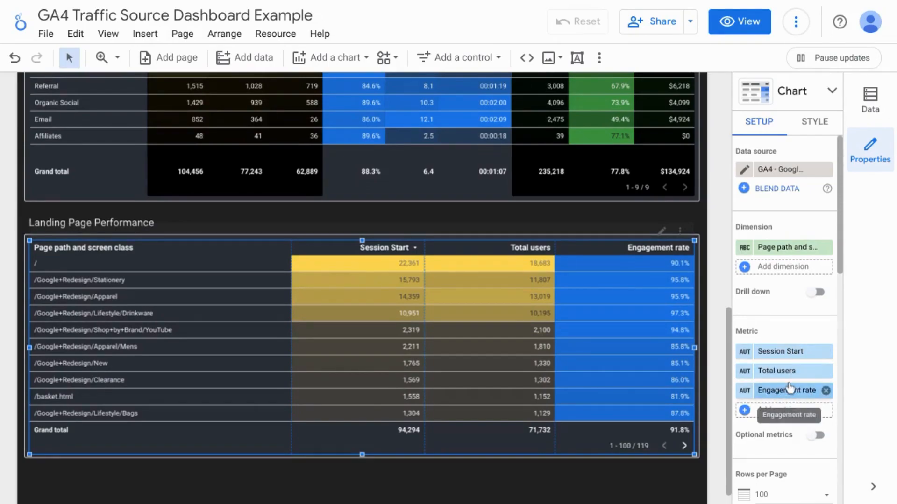
{"action": "scroll", "coordinate": [789, 388], "scroll_direction": "down", "scroll_amount": 3}
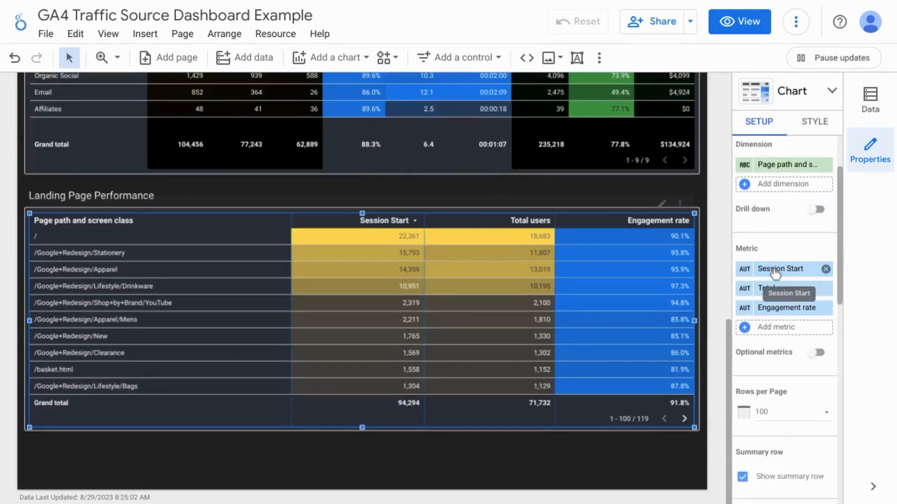
- Search the metric fields for event count and inspect the name and source field of the Session Start metric
{"action": "left_click", "coordinate": [775, 273]}
{"action": "type", "text": "event count"}
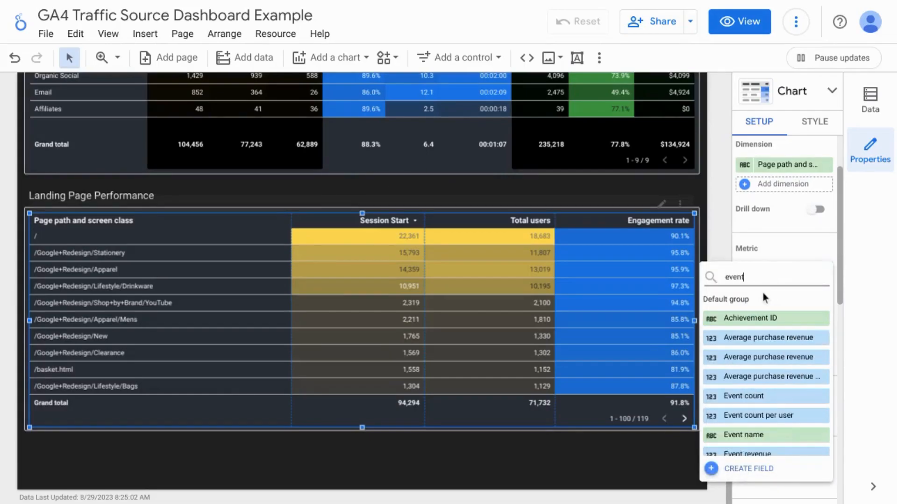
{"action": "left_click", "coordinate": [860, 288]}
{"action": "left_click", "coordinate": [744, 269]}
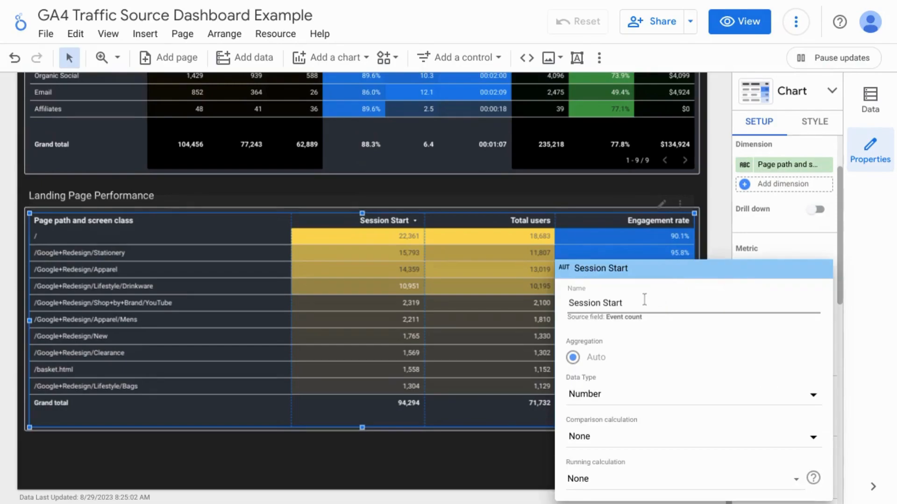
{"action": "left_click", "coordinate": [871, 323]}
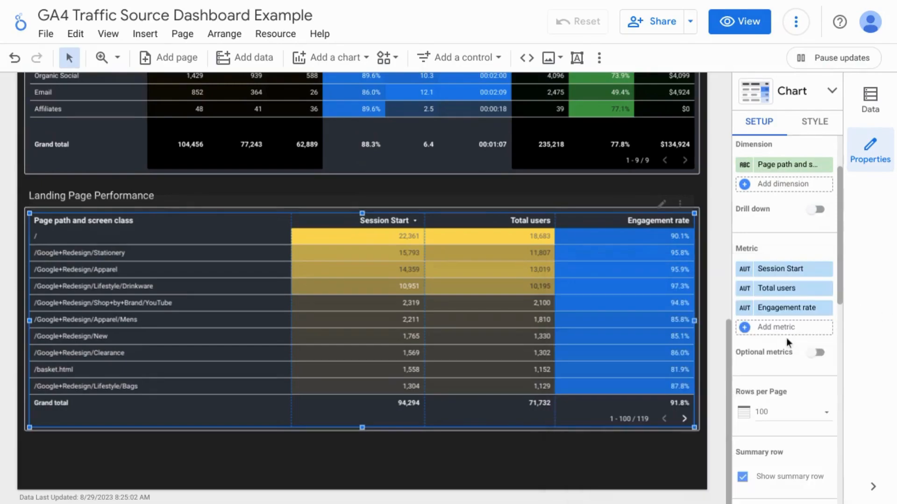
- Open the Landing Page Performance table's Landing Pages filter, check its session_start event condition and save it
{"action": "scroll", "coordinate": [786, 337], "scroll_direction": "down", "scroll_amount": 5}
{"action": "scroll", "coordinate": [787, 351], "scroll_direction": "down", "scroll_amount": 5}
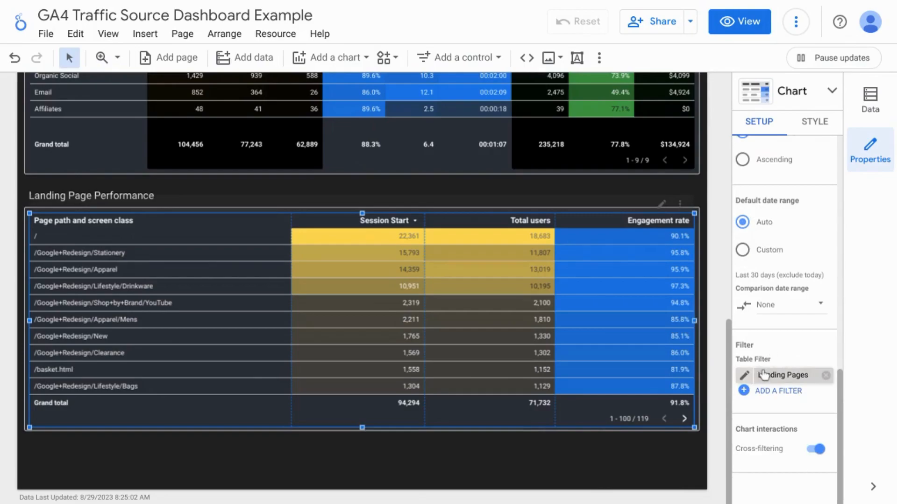
{"action": "left_click", "coordinate": [744, 376]}
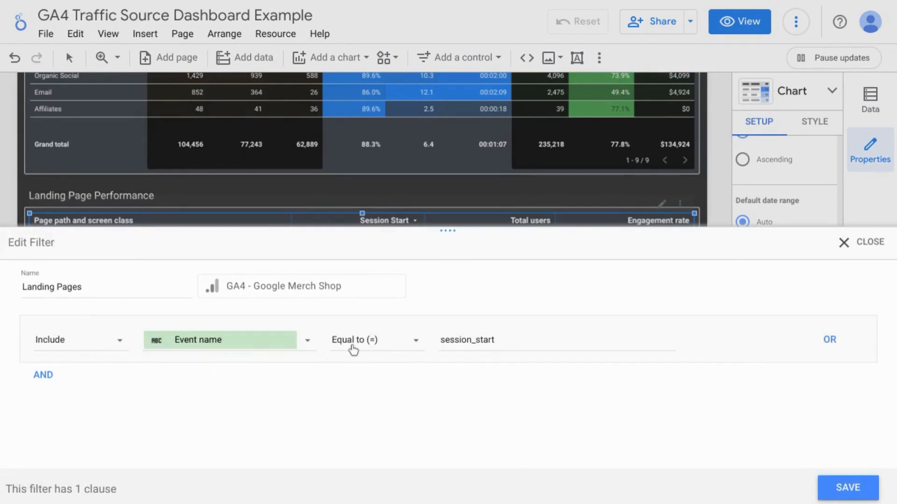
{"action": "double_click", "coordinate": [456, 344]}
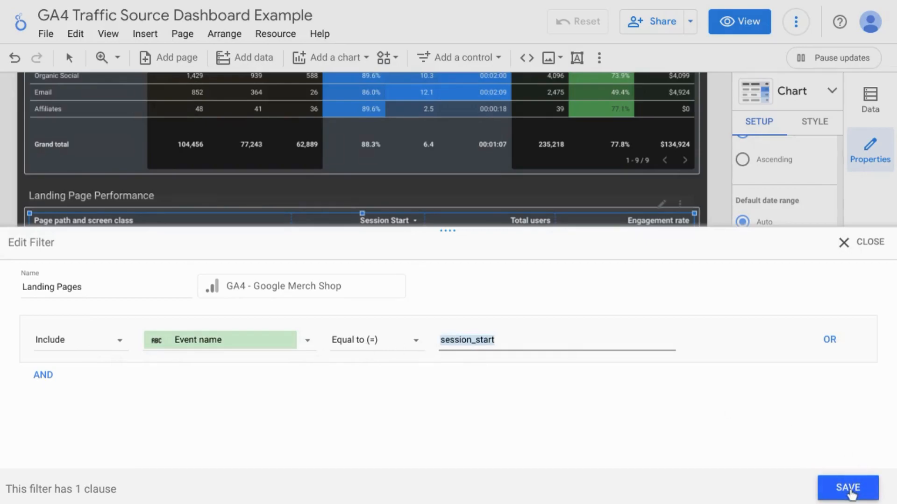
{"action": "left_click", "coordinate": [849, 488]}
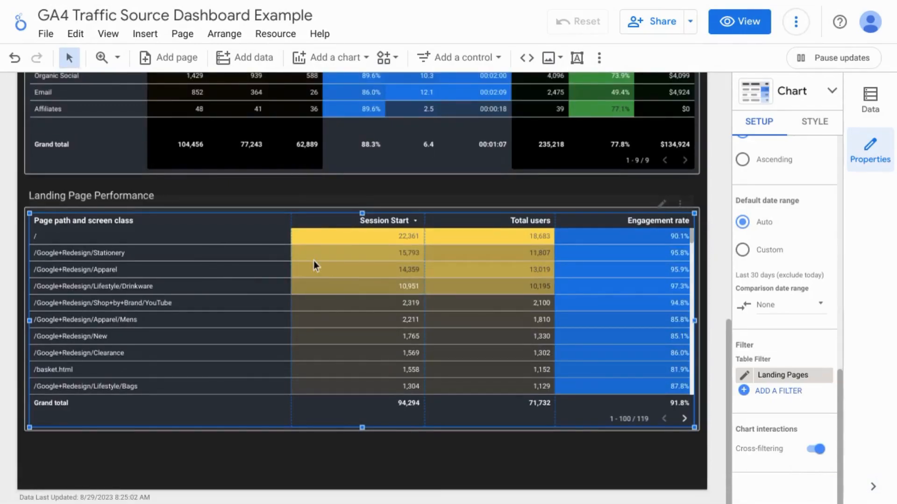
{"action": "scroll", "coordinate": [485, 444], "scroll_direction": "up", "scroll_amount": 5}
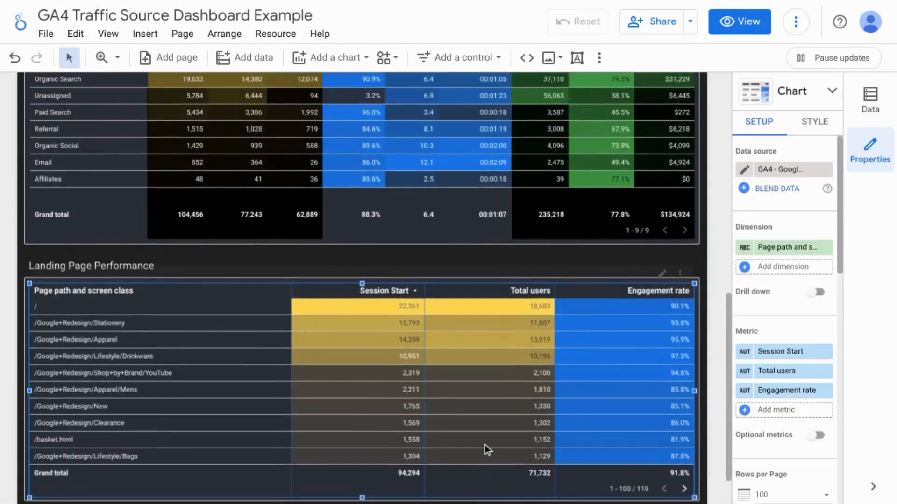
{"action": "scroll", "coordinate": [485, 444], "scroll_direction": "up", "scroll_amount": 8}
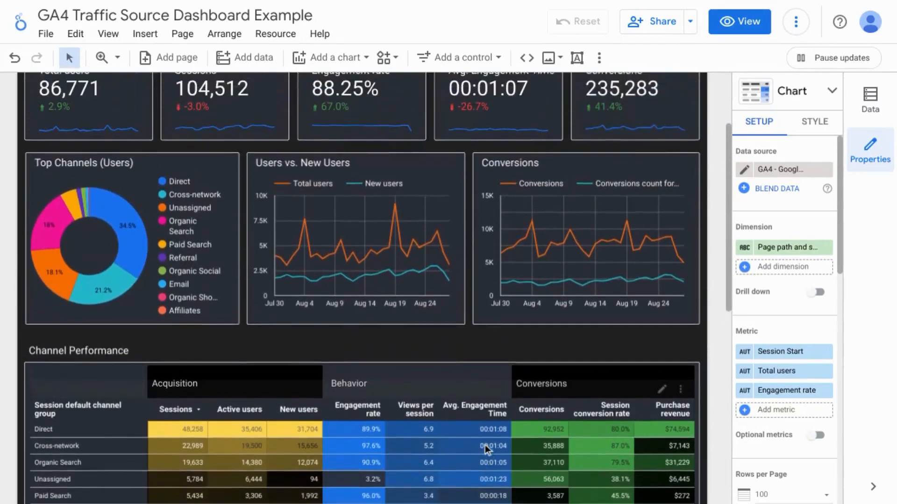
- Set the Engagement rate scorecard's primary metric decimal precision to 1
{"action": "scroll", "coordinate": [485, 445], "scroll_direction": "up", "scroll_amount": 1}
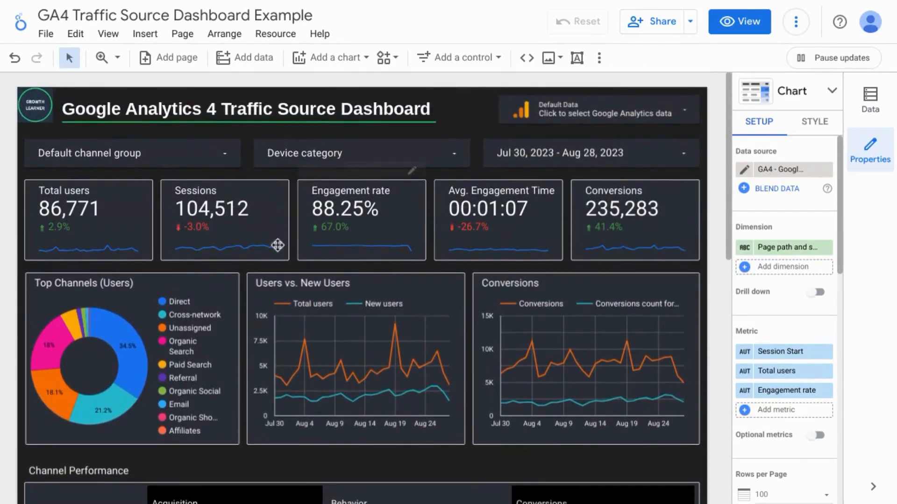
{"action": "left_click", "coordinate": [408, 211]}
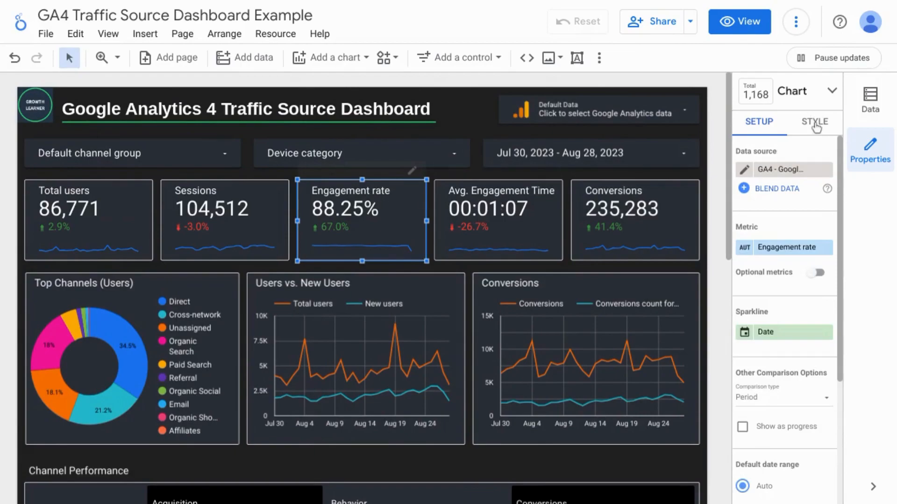
{"action": "left_click", "coordinate": [815, 125]}
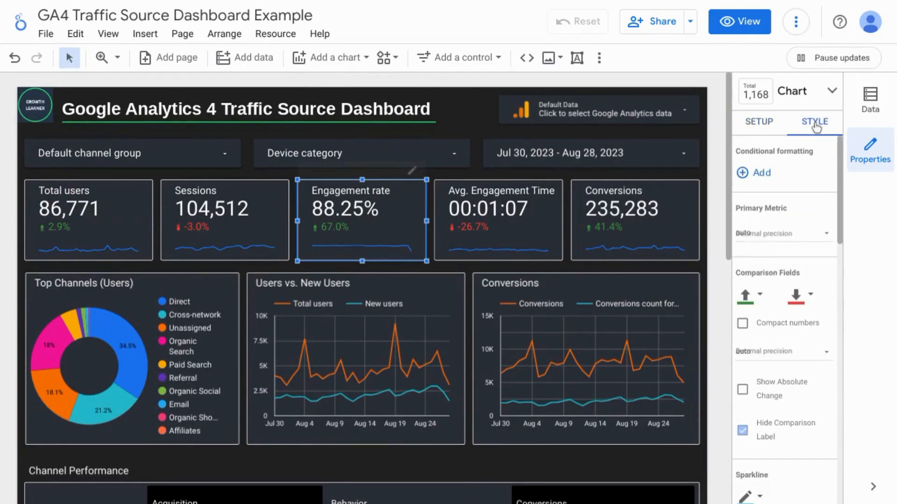
{"action": "left_click", "coordinate": [759, 238]}
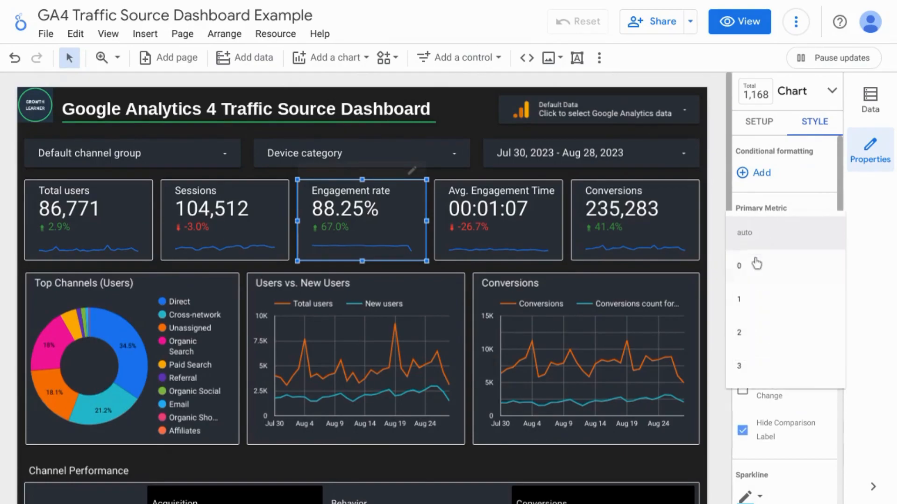
{"action": "left_click", "coordinate": [754, 302]}
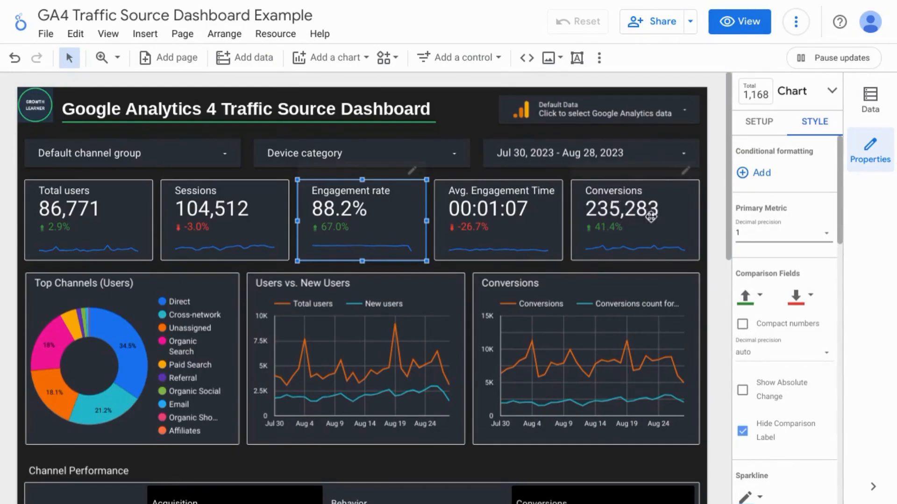
- Set the Conversions scorecard's primary metric decimal precision to 0
{"action": "left_click", "coordinate": [675, 231]}
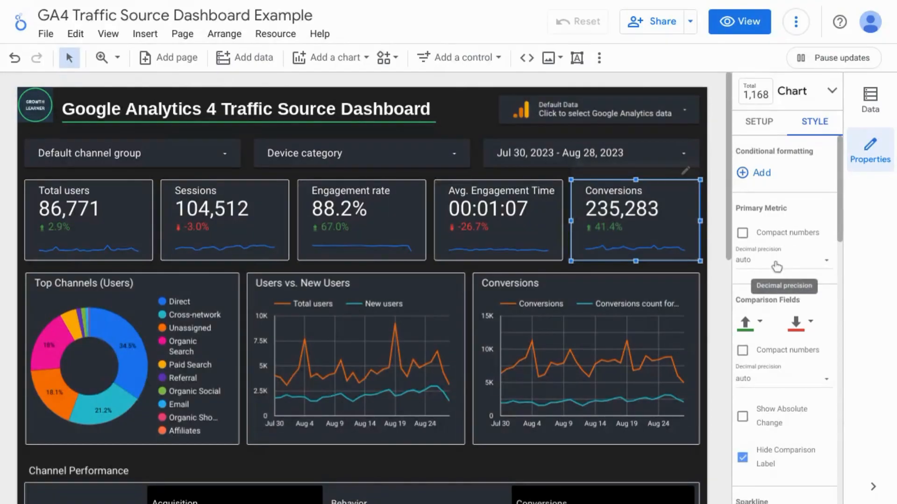
{"action": "left_click", "coordinate": [777, 267]}
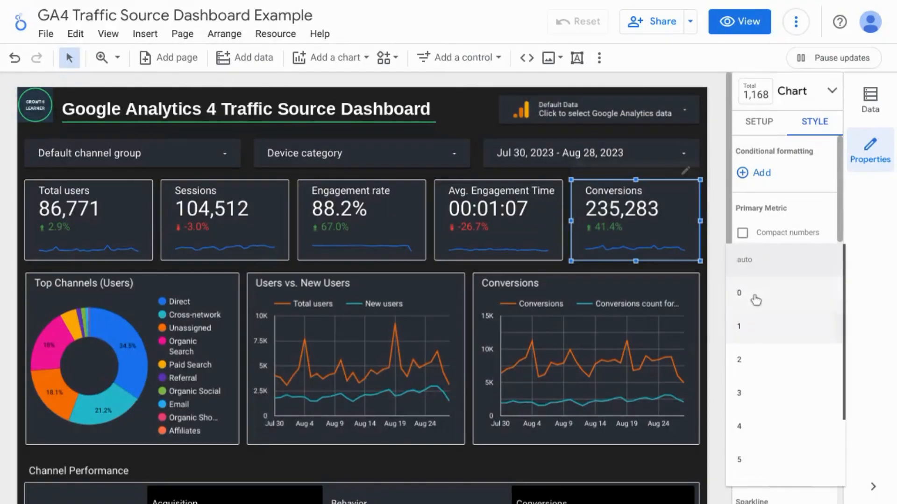
{"action": "left_click", "coordinate": [758, 293]}
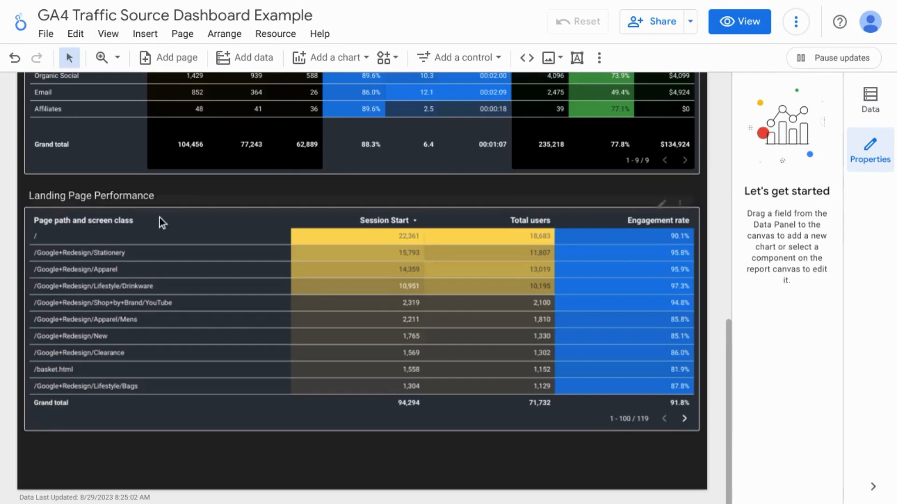
- Look over the Channel Performance and Landing Page Performance tables and switch the report to view mode
{"action": "scroll", "coordinate": [252, 220], "scroll_direction": "up", "scroll_amount": 3}
{"action": "scroll", "coordinate": [250, 217], "scroll_direction": "up", "scroll_amount": 3}
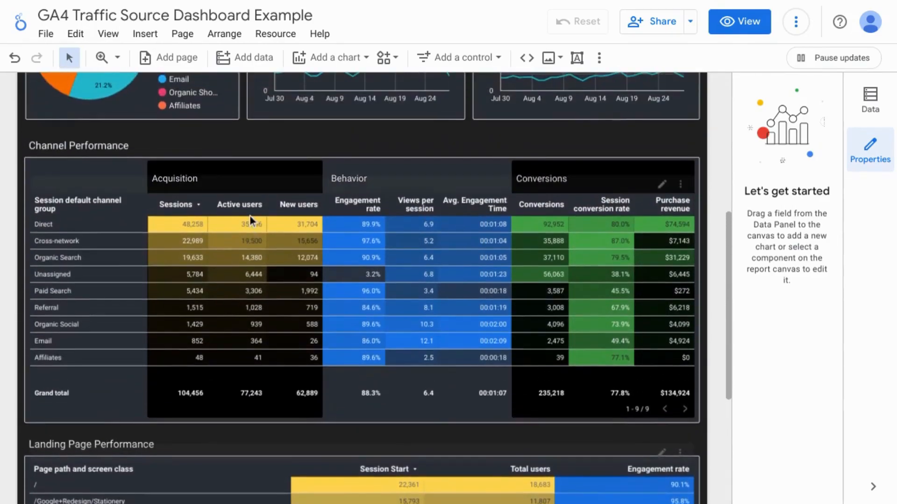
{"action": "scroll", "coordinate": [250, 216], "scroll_direction": "down", "scroll_amount": 6}
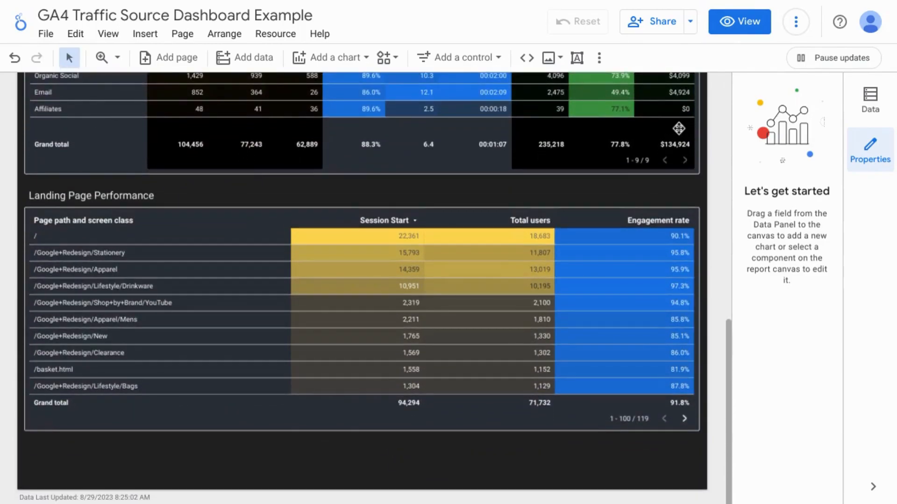
{"action": "left_click", "coordinate": [738, 27]}
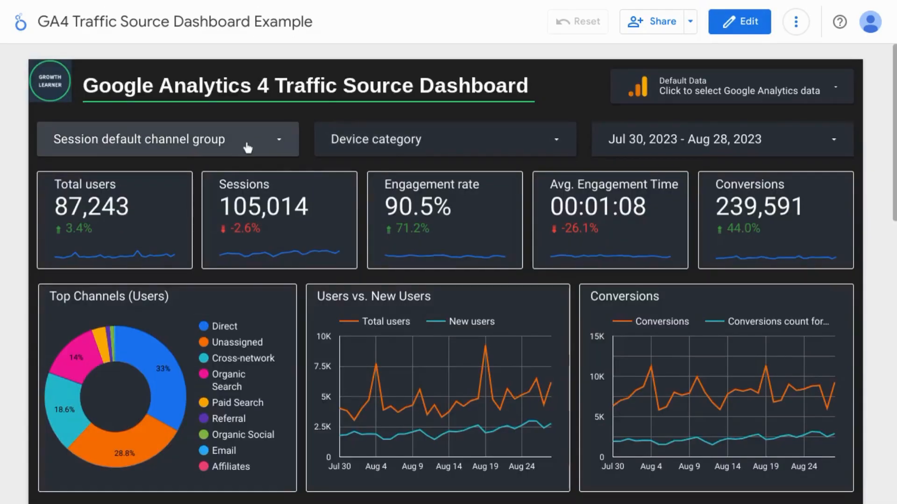
- Filter the dashboard to only Organic Search in the session default channel group and only mobile in the device category
{"action": "left_click", "coordinate": [247, 148]}
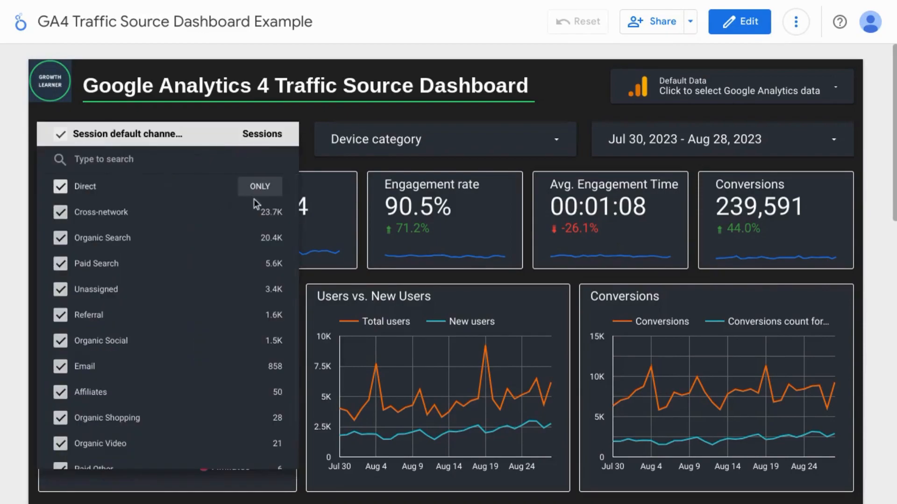
{"action": "left_click", "coordinate": [262, 239]}
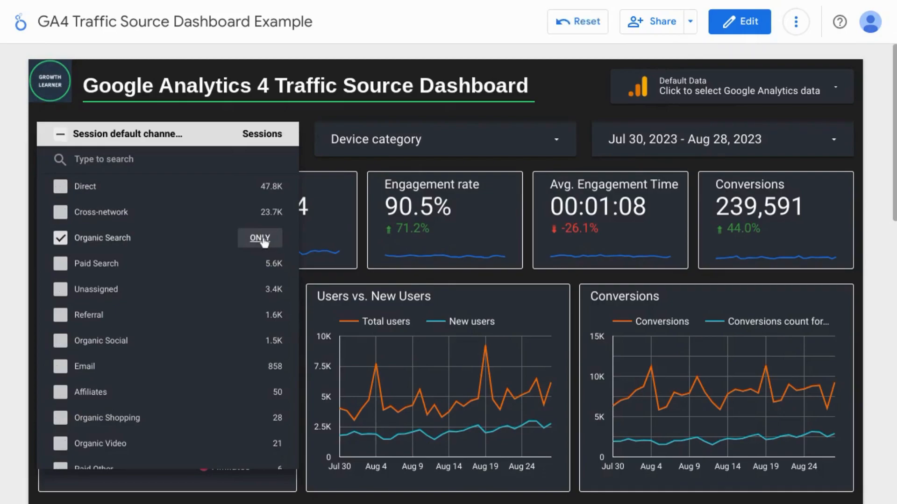
{"action": "left_click", "coordinate": [309, 156]}
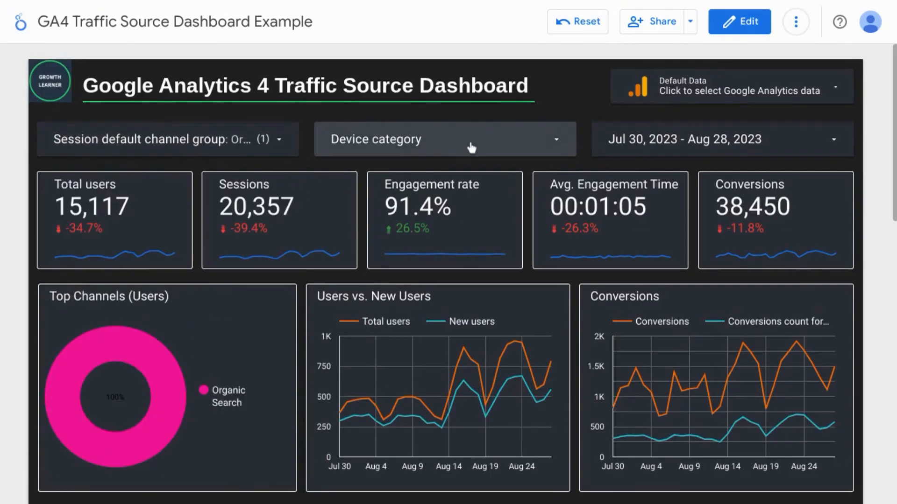
{"action": "left_click", "coordinate": [546, 143]}
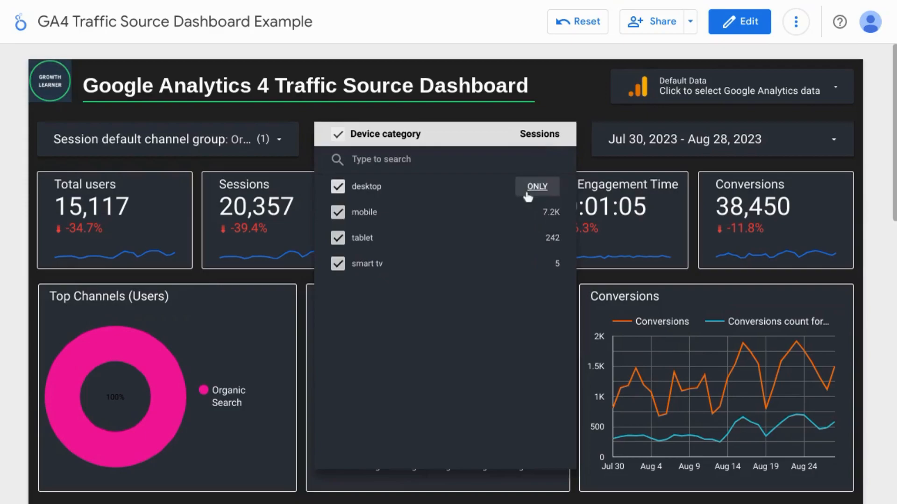
{"action": "left_click", "coordinate": [543, 216]}
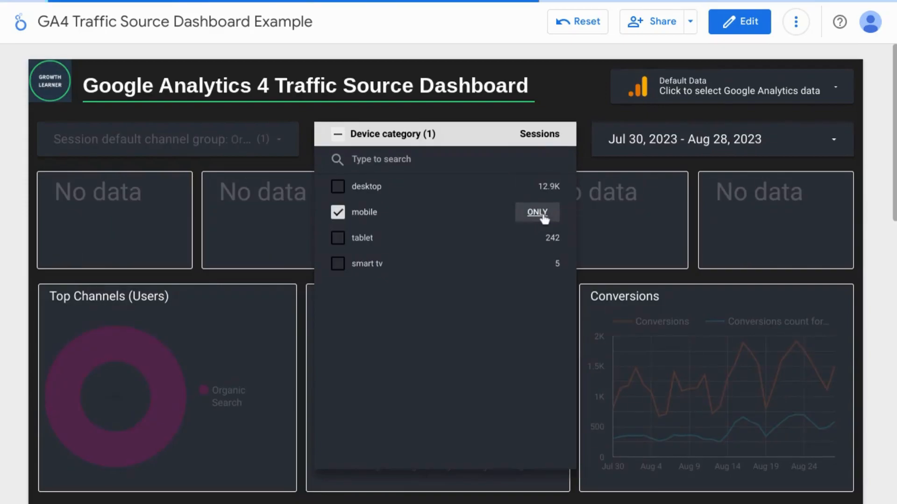
{"action": "left_click", "coordinate": [582, 142]}
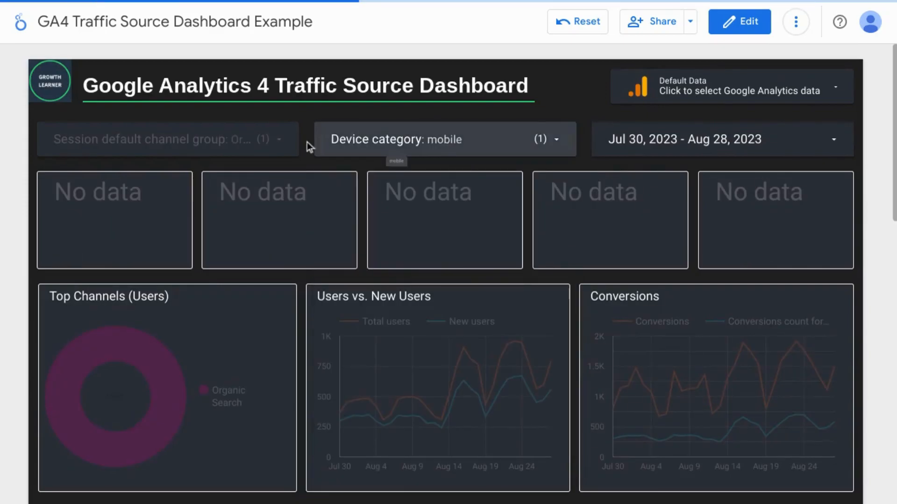
- Restrict the session default channel group filter to only Paid Search, and reset all report filters
{"action": "left_click", "coordinate": [263, 139]}
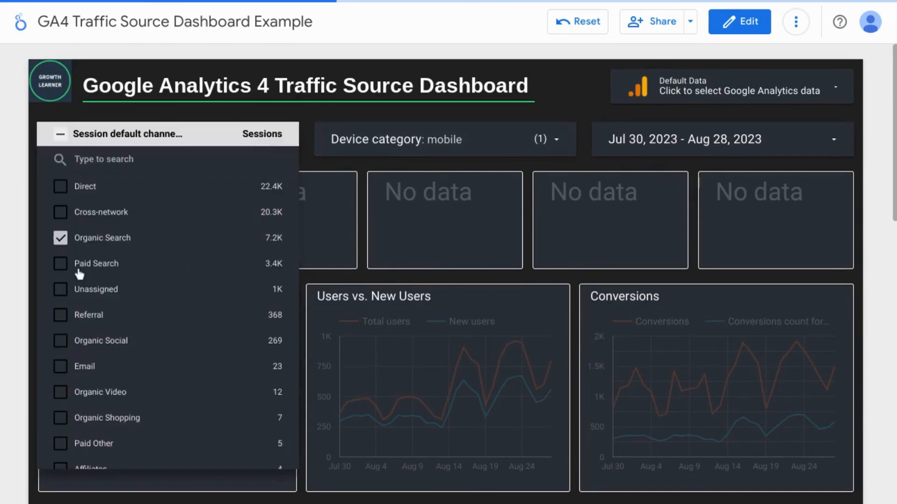
{"action": "left_click", "coordinate": [262, 265]}
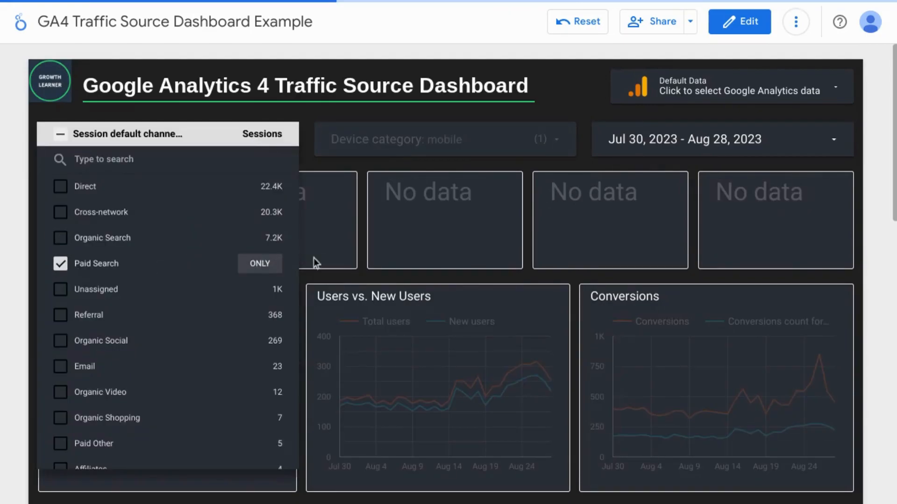
{"action": "scroll", "coordinate": [362, 269], "scroll_direction": "down", "scroll_amount": 3}
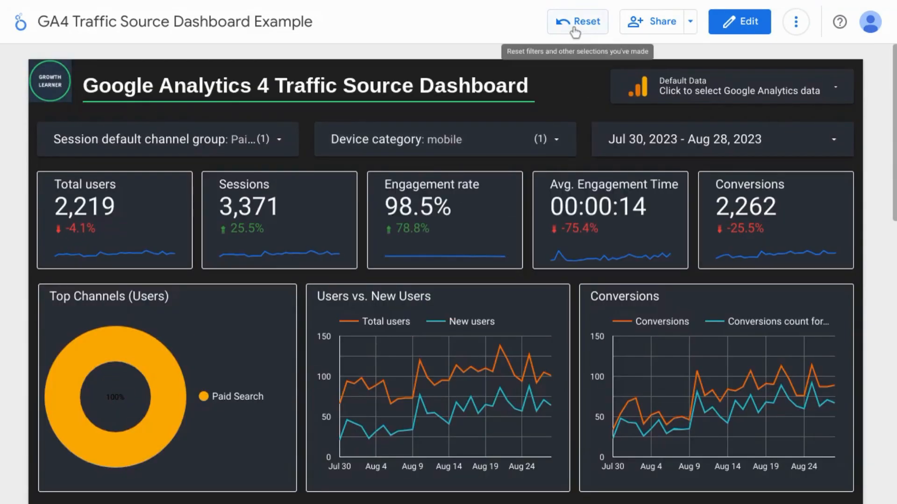
{"action": "left_click", "coordinate": [575, 31]}
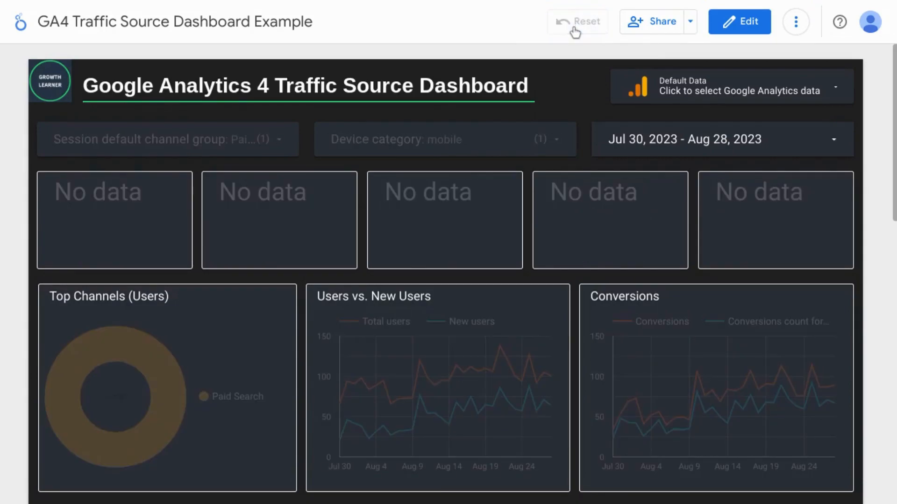
- Cross-filter the dashboard from the Top Channels donut chart using its Paid Search slice and its Organic Search slice
{"action": "mouse_move", "coordinate": [174, 394]}
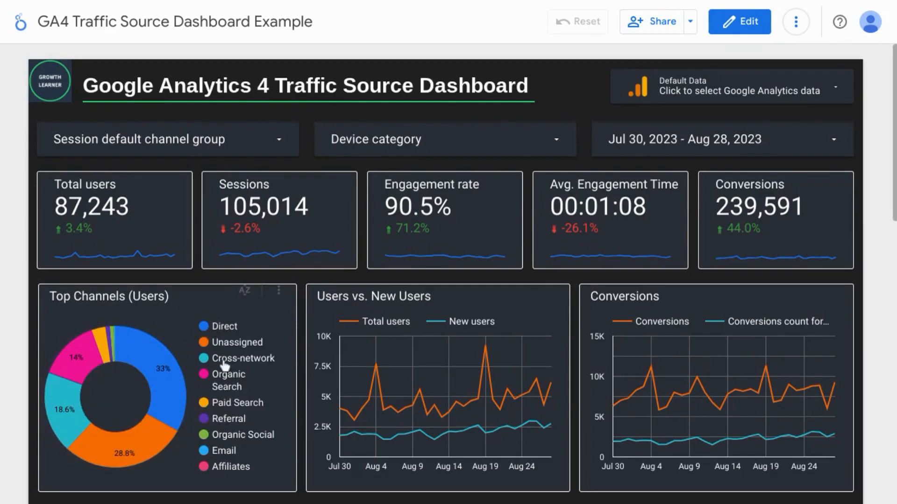
{"action": "mouse_move", "coordinate": [169, 417]}
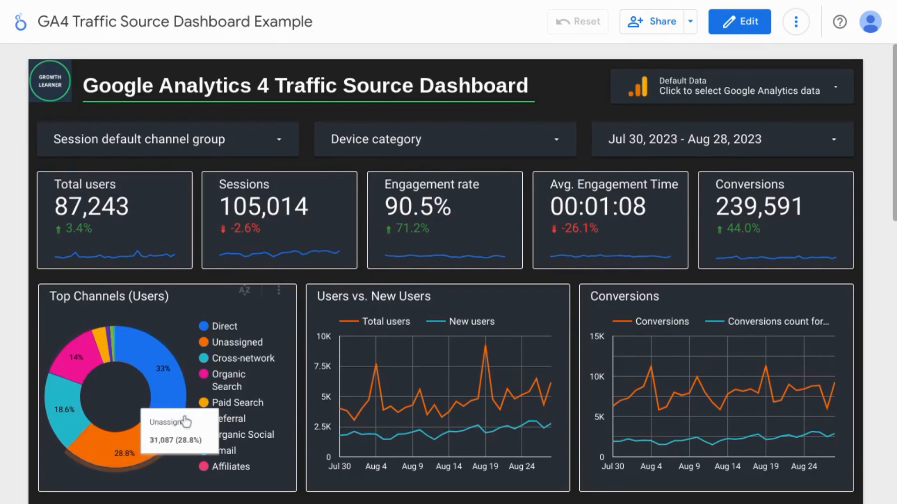
{"action": "left_click", "coordinate": [99, 338]}
{"action": "scroll", "coordinate": [80, 285], "scroll_direction": "down", "scroll_amount": 2}
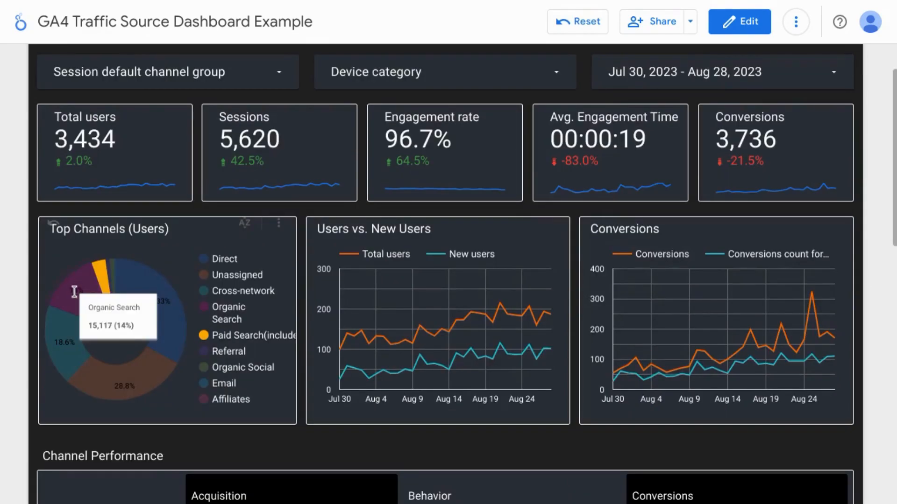
{"action": "left_click", "coordinate": [69, 304]}
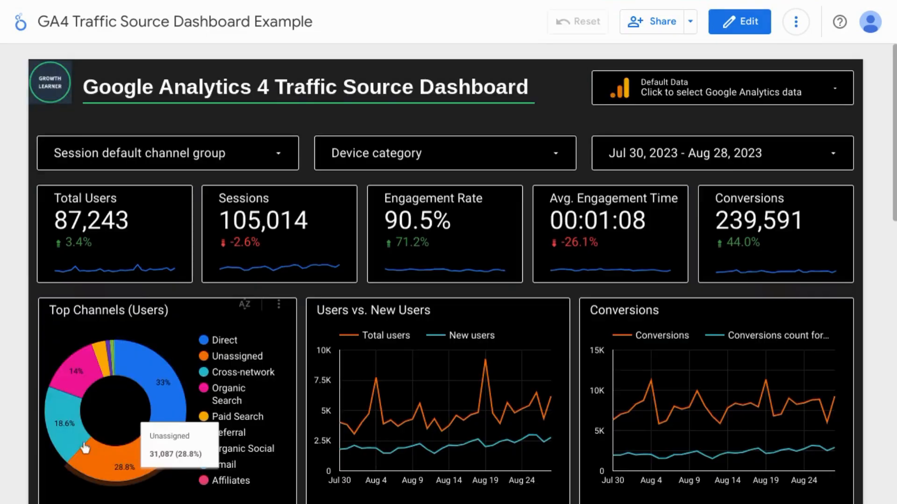
- Sort the Channel Performance table by Sessions in ascending order, and re-sort it by Active users
{"action": "mouse_move", "coordinate": [532, 421]}
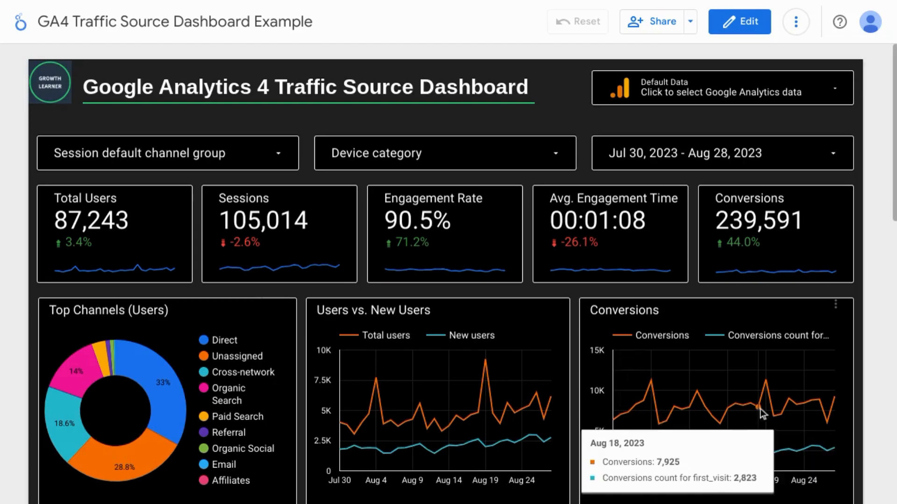
{"action": "scroll", "coordinate": [327, 186], "scroll_direction": "down", "scroll_amount": 10}
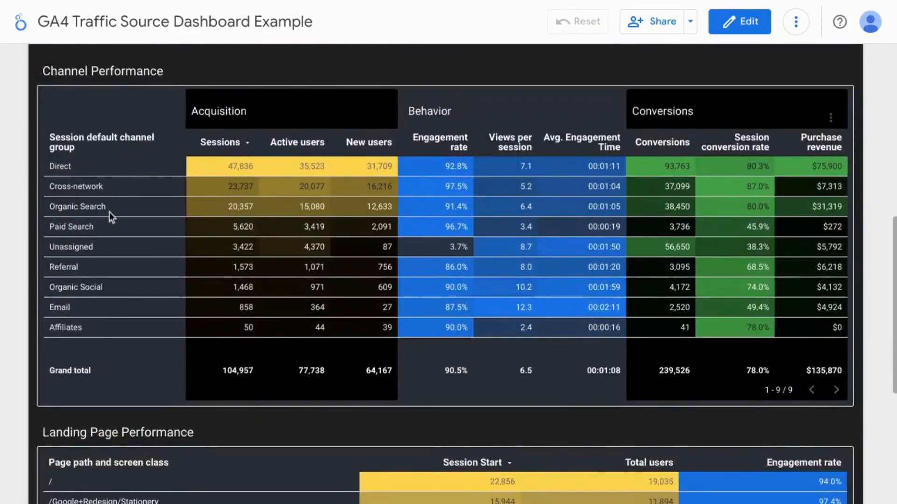
{"action": "scroll", "coordinate": [110, 212], "scroll_direction": "up", "scroll_amount": 1}
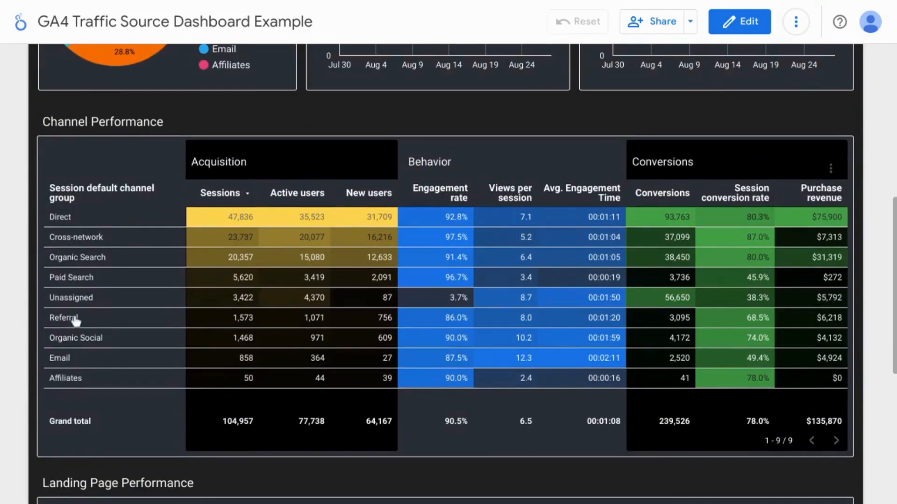
{"action": "scroll", "coordinate": [76, 323], "scroll_direction": "down", "scroll_amount": 7}
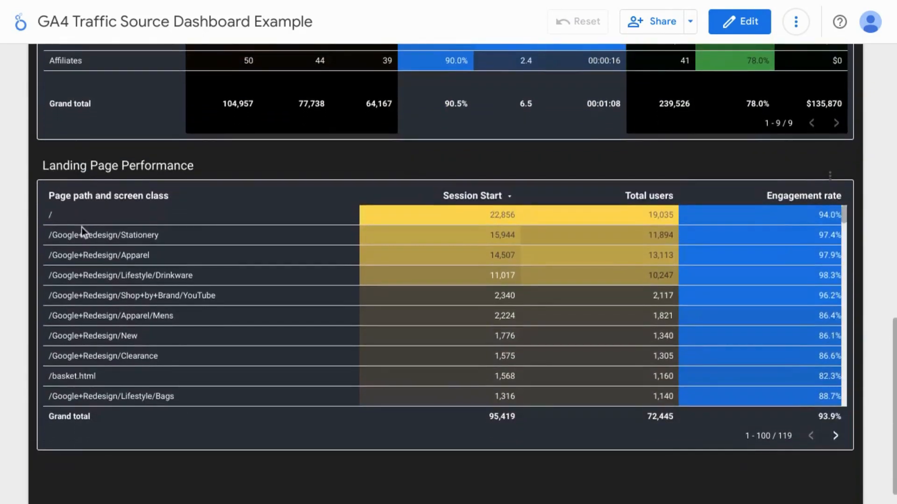
{"action": "scroll", "coordinate": [384, 193], "scroll_direction": "up", "scroll_amount": 6}
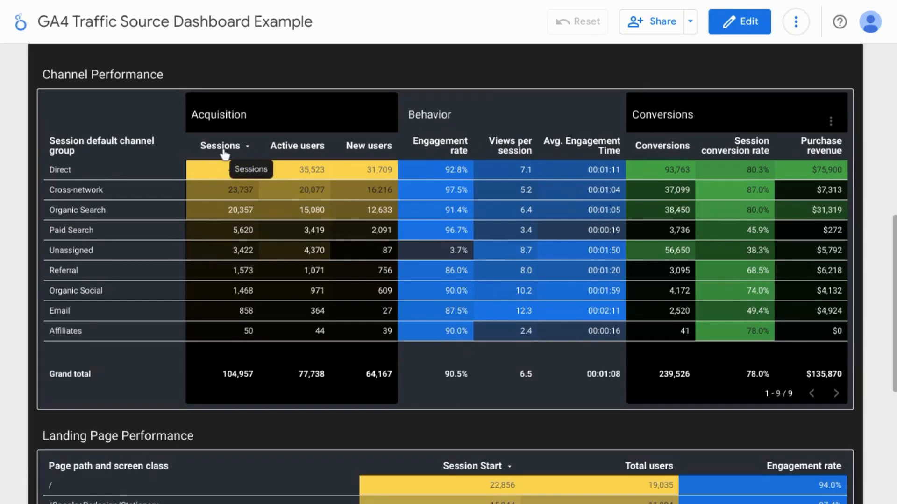
{"action": "left_click", "coordinate": [248, 150]}
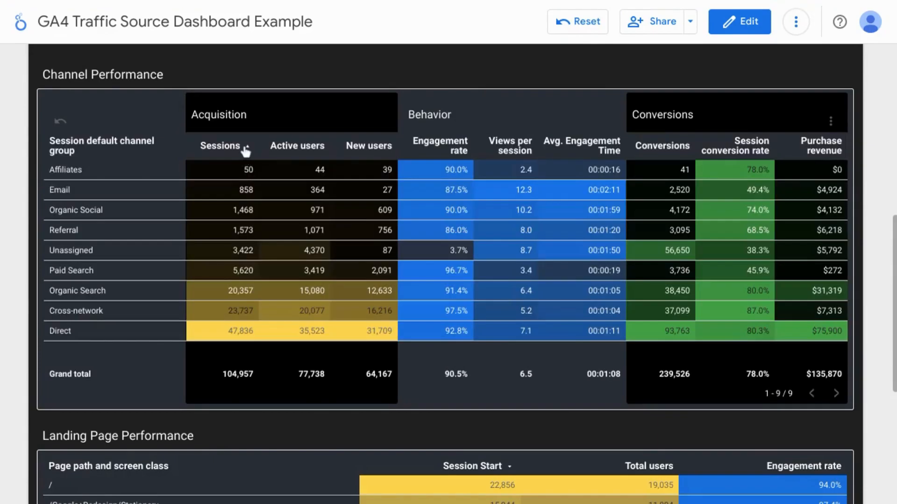
{"action": "left_click", "coordinate": [306, 151]}
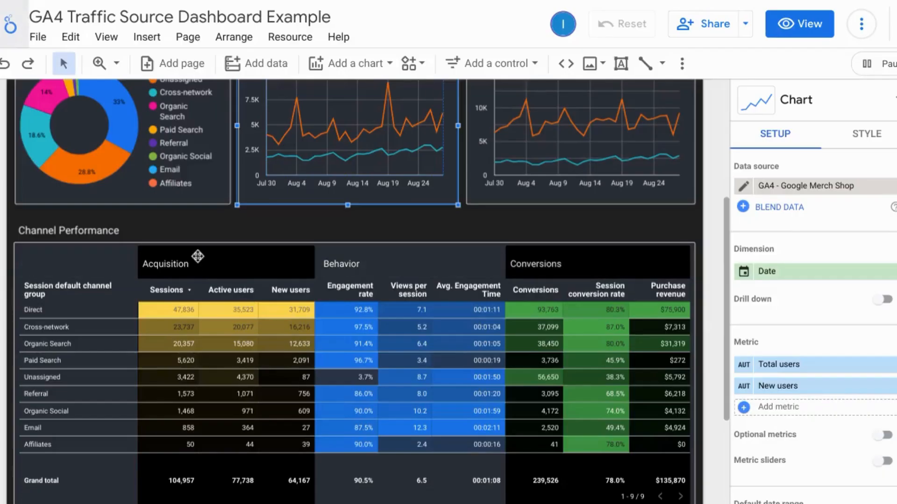
- Select the Channel Performance table in the report editor and examine its primary and secondary sort settings
{"action": "left_click", "coordinate": [118, 293]}
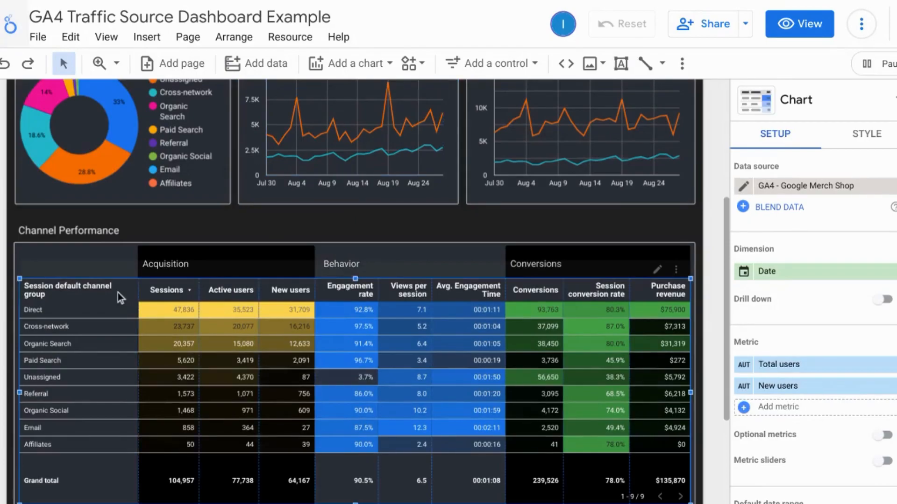
{"action": "scroll", "coordinate": [794, 233], "scroll_direction": "down", "scroll_amount": 10}
{"action": "scroll", "coordinate": [827, 236], "scroll_direction": "down", "scroll_amount": 1}
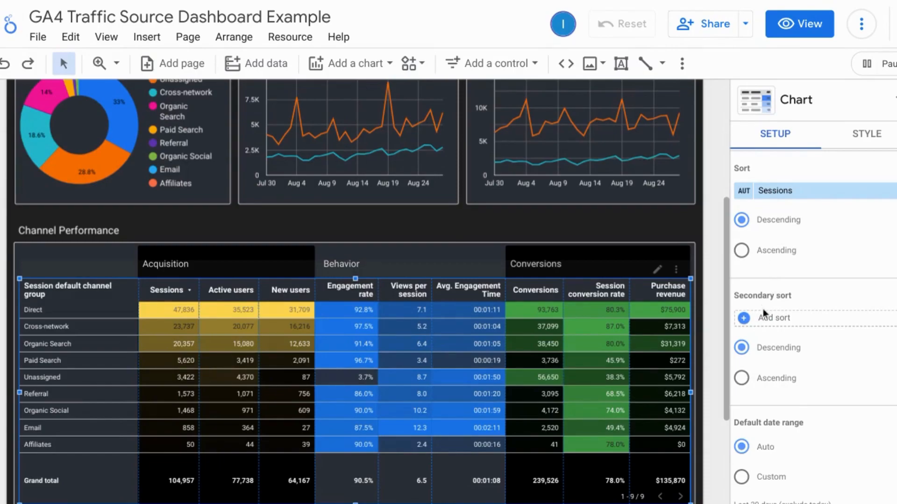
{"action": "scroll", "coordinate": [769, 359], "scroll_direction": "down", "scroll_amount": 1}
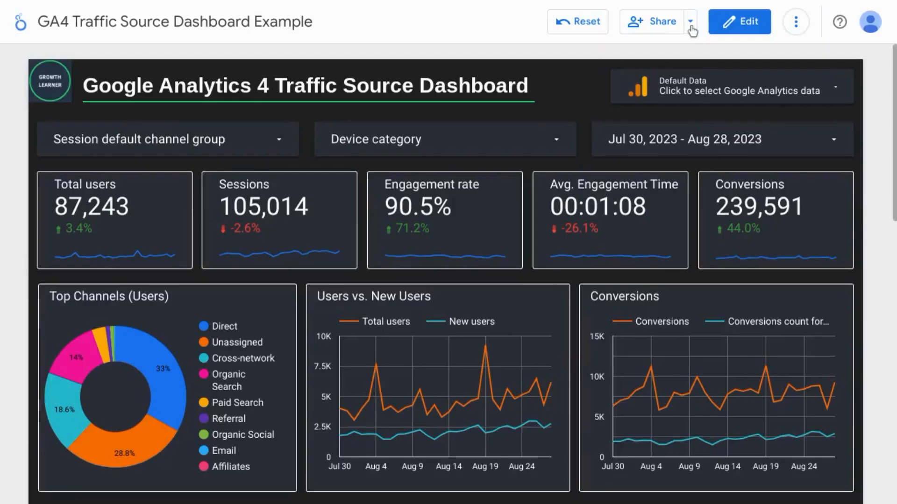
{"action": "left_click", "coordinate": [691, 28]}
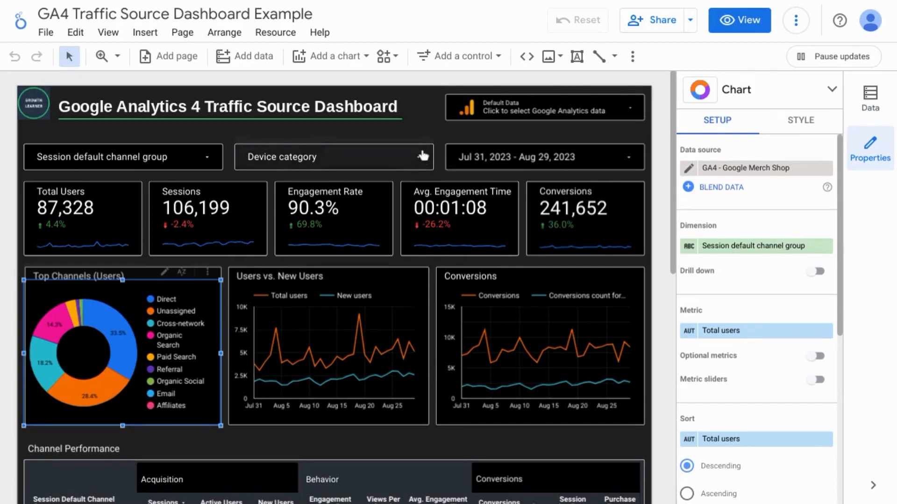
- Open the Google Analytics token usage details for the Top Channels donut chart
{"action": "right_click", "coordinate": [419, 127]}
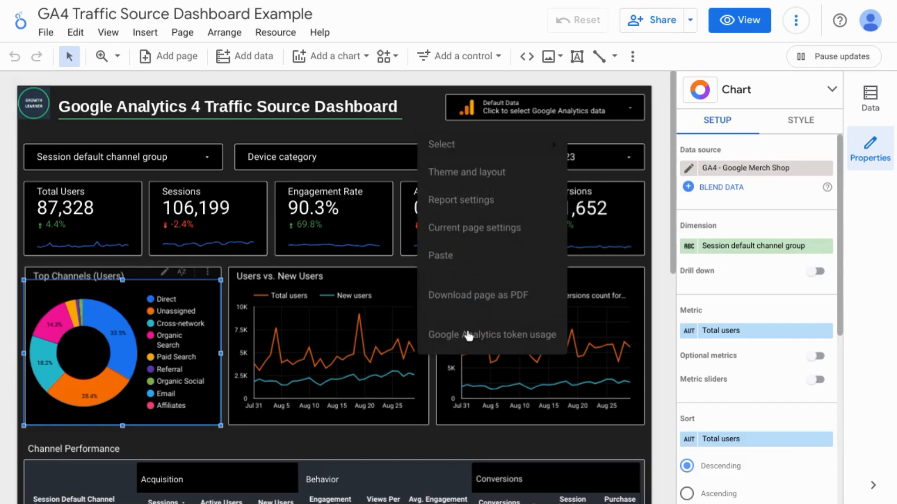
{"action": "left_click", "coordinate": [230, 267]}
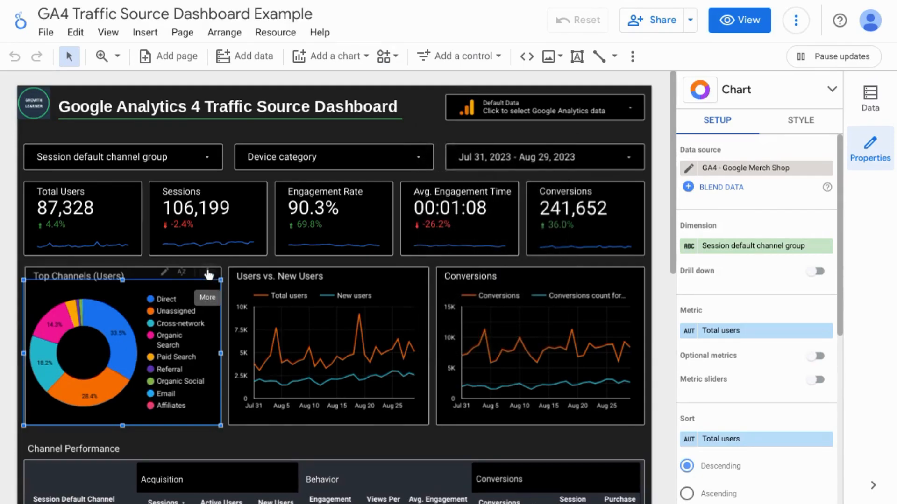
{"action": "left_click", "coordinate": [208, 275]}
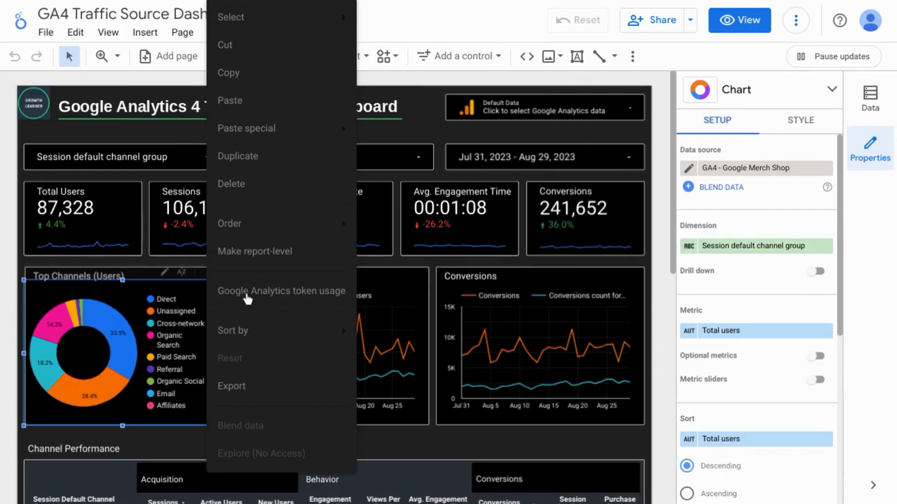
{"action": "left_click", "coordinate": [248, 299]}
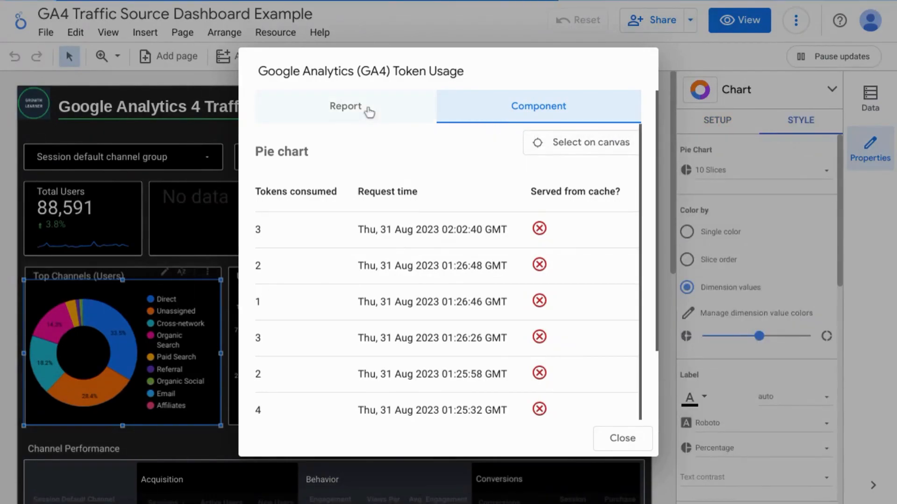
- Examine the report-level token usage, including session tokens, remaining tokens and top charts by token usage, and close the overview
{"action": "left_click", "coordinate": [366, 110]}
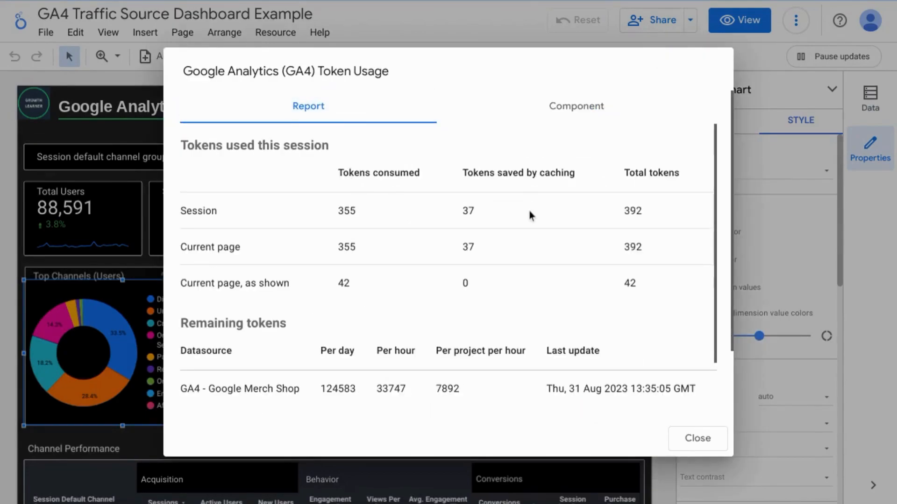
{"action": "scroll", "coordinate": [396, 234], "scroll_direction": "down", "scroll_amount": 1}
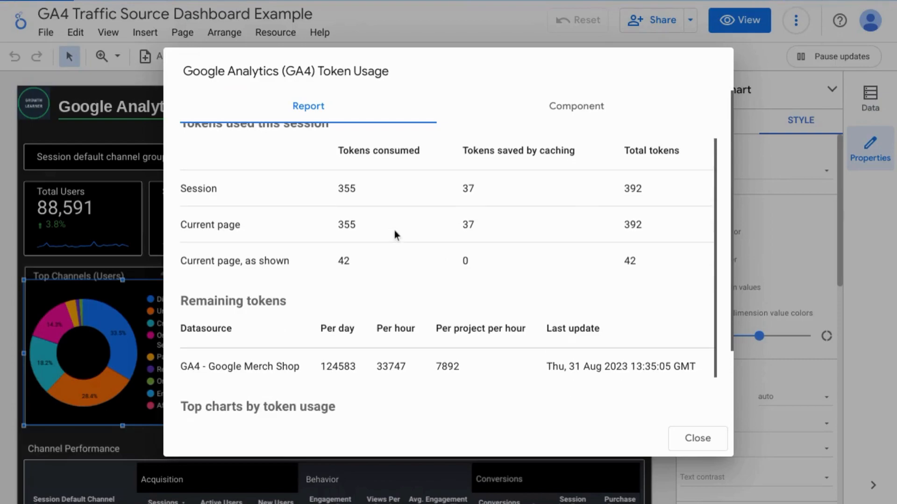
{"action": "scroll", "coordinate": [394, 226], "scroll_direction": "up", "scroll_amount": 1}
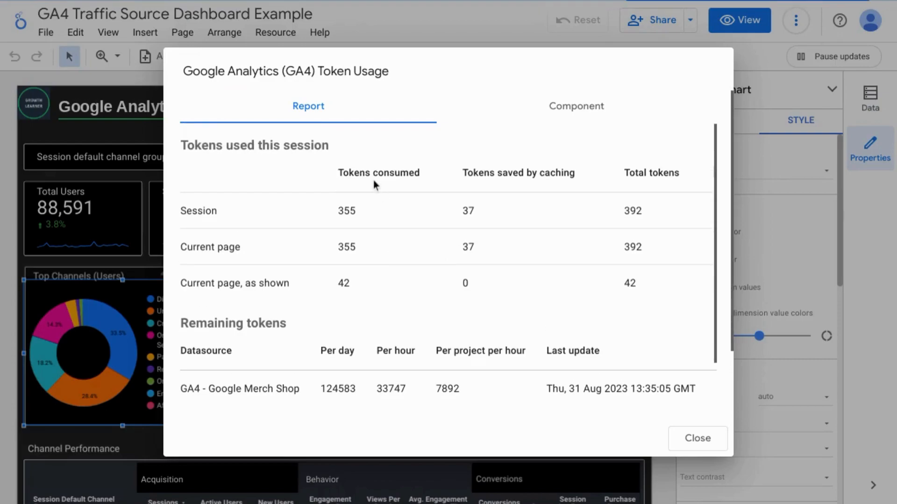
{"action": "scroll", "coordinate": [474, 266], "scroll_direction": "down", "scroll_amount": 2}
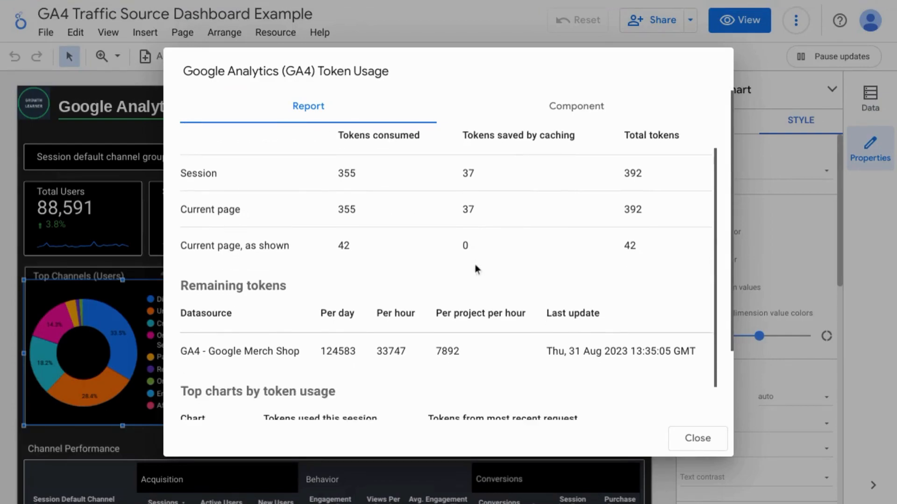
{"action": "scroll", "coordinate": [476, 267], "scroll_direction": "up", "scroll_amount": 2}
{"action": "scroll", "coordinate": [500, 304], "scroll_direction": "down", "scroll_amount": 6}
{"action": "scroll", "coordinate": [500, 306], "scroll_direction": "up", "scroll_amount": 1}
{"action": "scroll", "coordinate": [500, 307], "scroll_direction": "down", "scroll_amount": 2}
{"action": "key", "text": "Escape"}
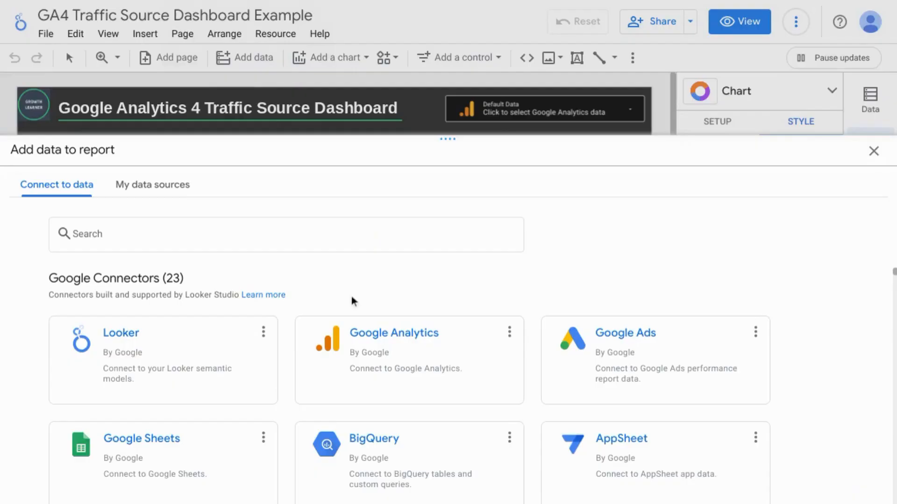
- Browse the Google and partner connectors available for adding data to the report
{"action": "left_click", "coordinate": [399, 458]}
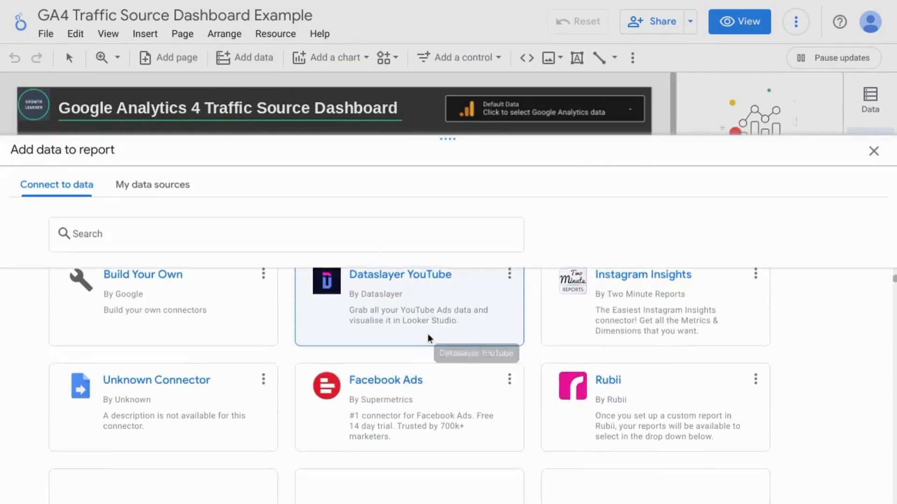
{"action": "scroll", "coordinate": [428, 340], "scroll_direction": "down", "scroll_amount": 1}
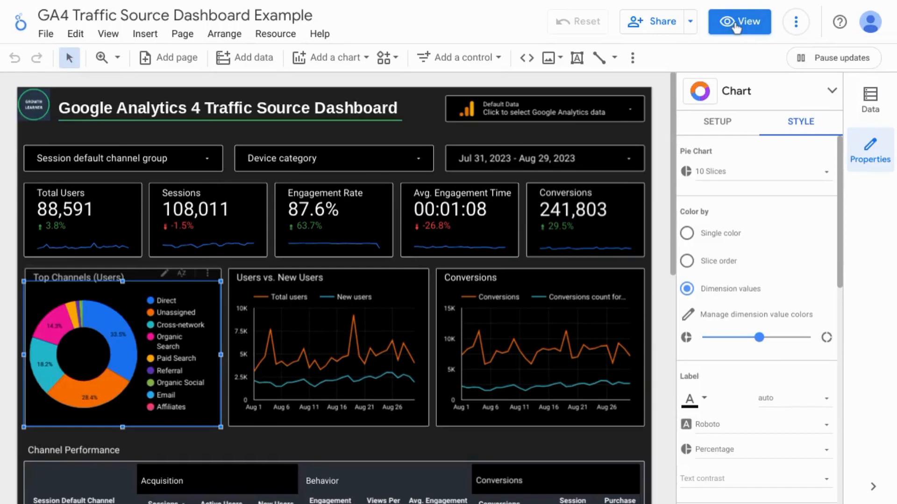
- Switch the dashboard to view mode, and close the data source list in the Google Analytics 4 Traffic Acquisition Overview report
{"action": "left_click", "coordinate": [738, 22]}
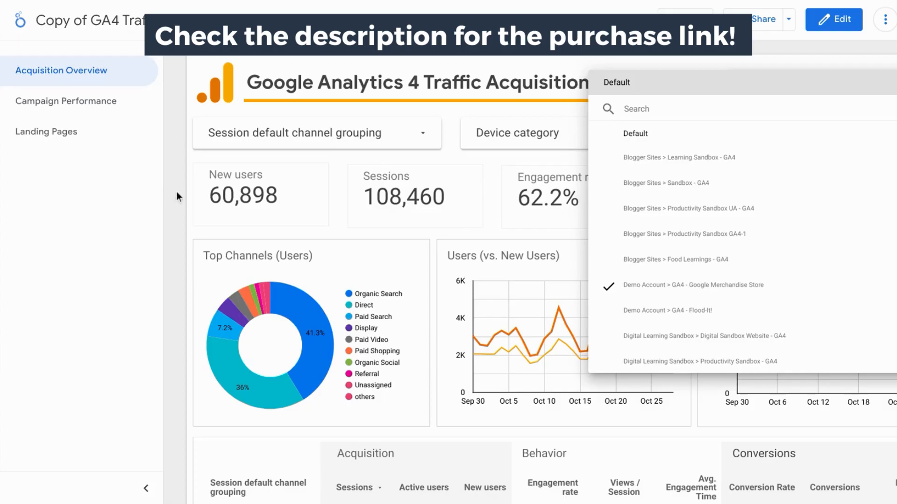
{"action": "left_click", "coordinate": [181, 195]}
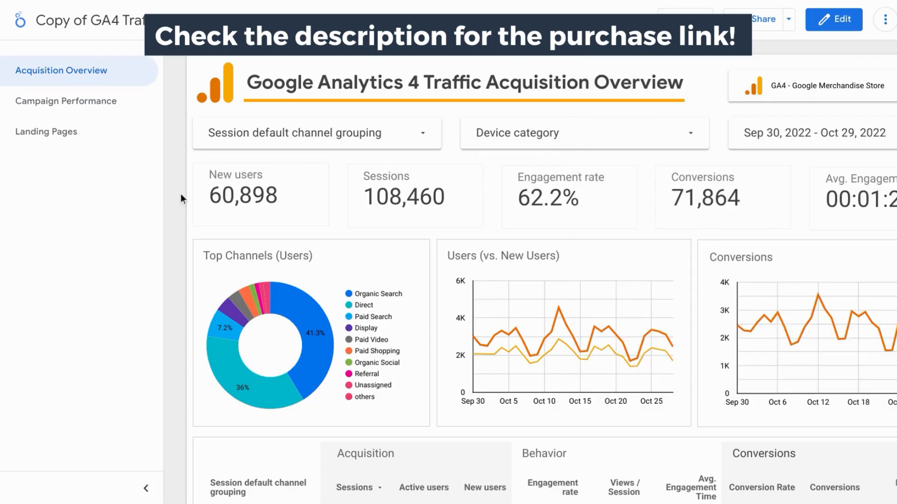